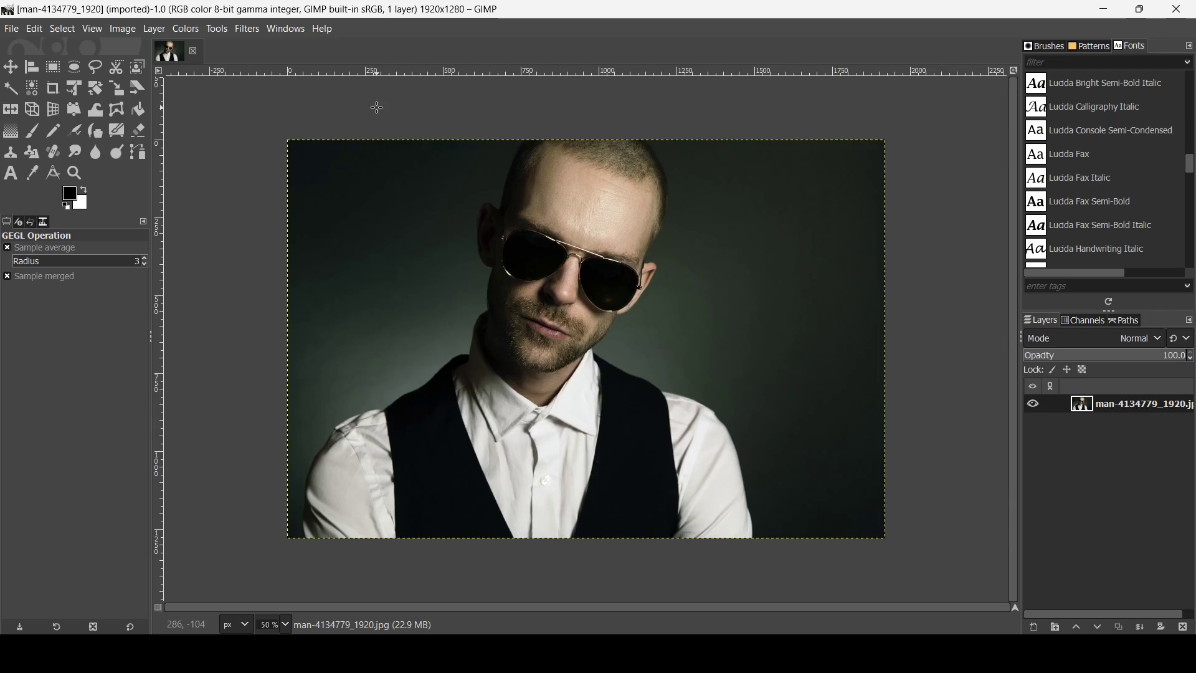
- Desaturate the portrait with Hue-Saturation, setting Saturation to -100
{"action": "left_click", "coordinate": [185, 29]}
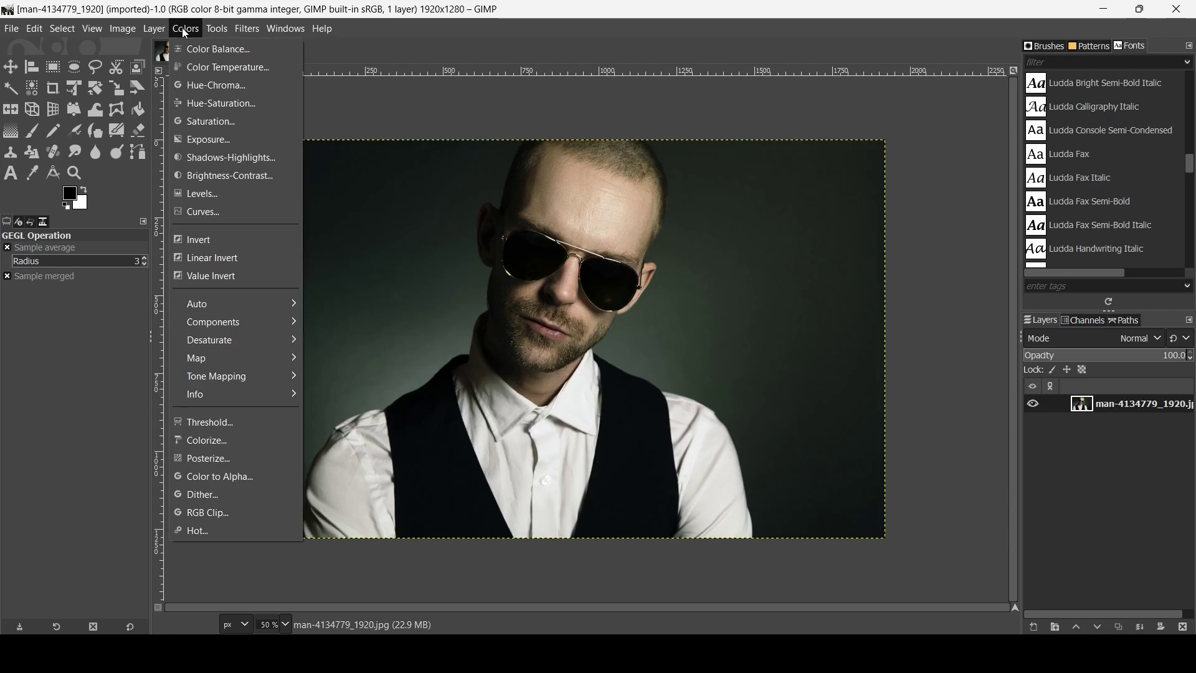
{"action": "left_click", "coordinate": [218, 110]}
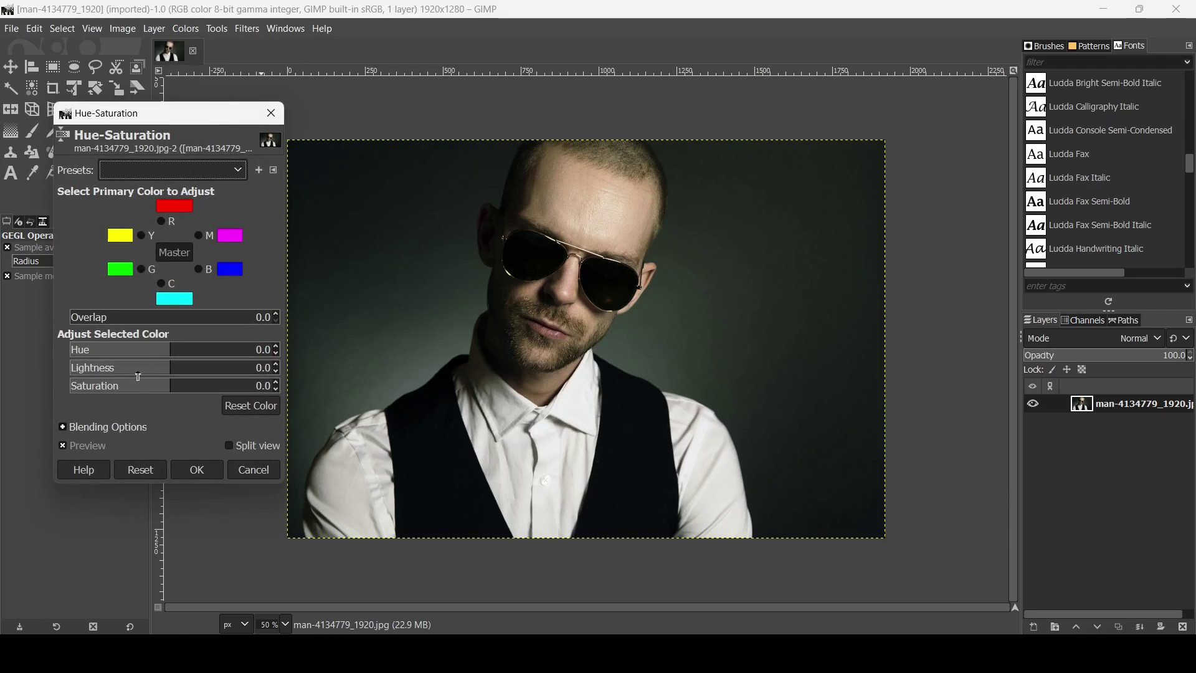
{"action": "left_click_drag", "start_coordinate": [152, 389], "coordinate": [52, 384]}
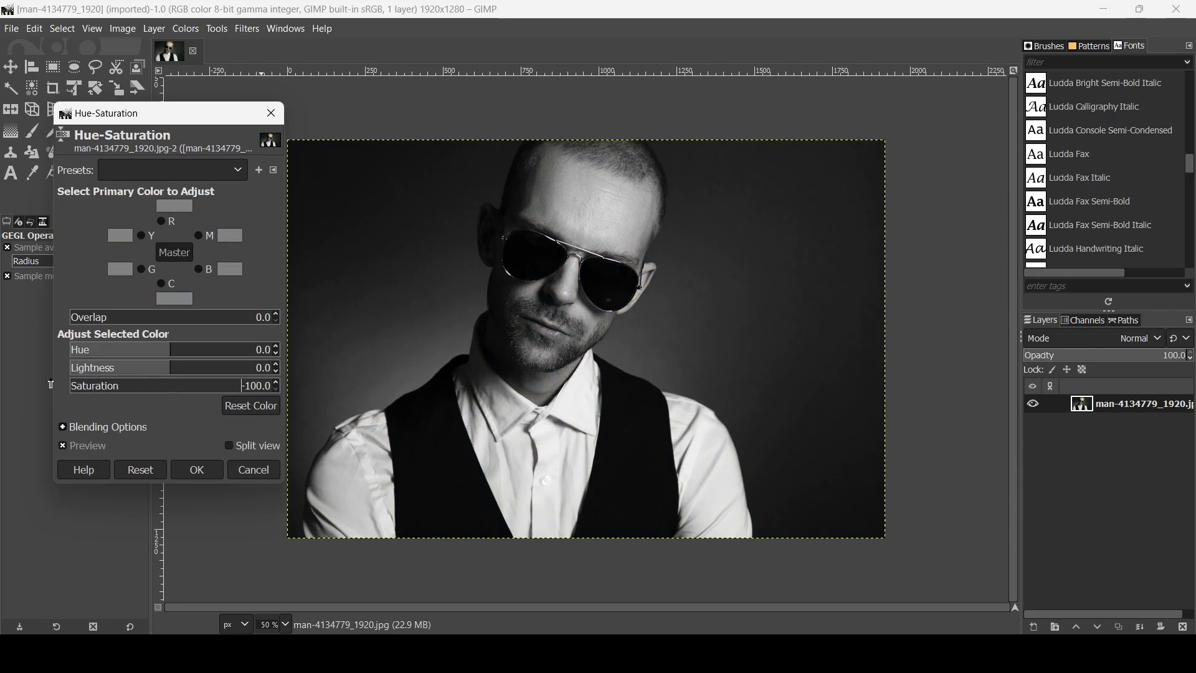
{"action": "left_click", "coordinate": [199, 470]}
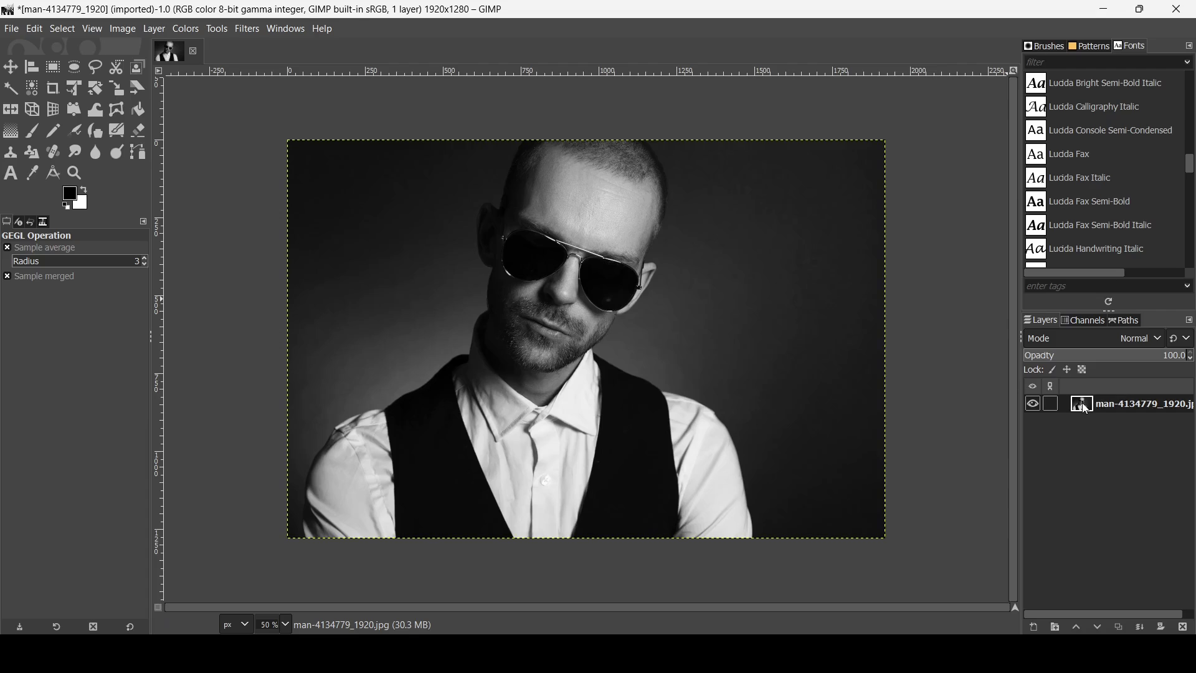
- Duplicate the grey photo layer and give the copy 65 opacity
{"action": "left_click", "coordinate": [1120, 628]}
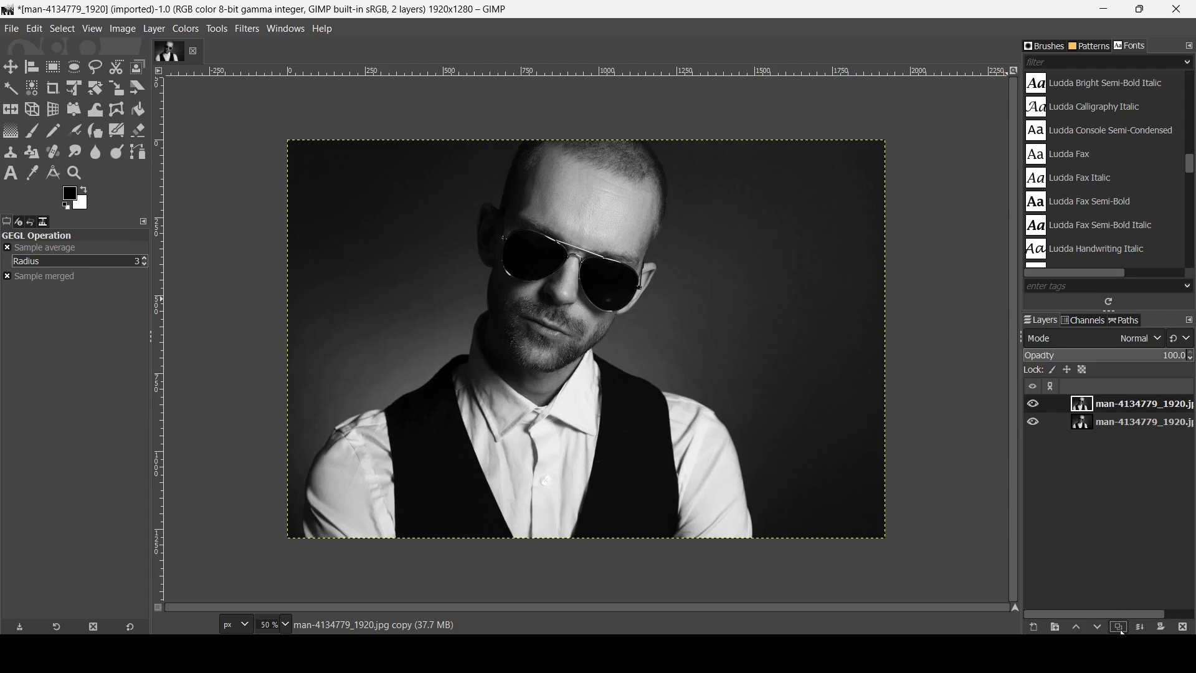
{"action": "left_click", "coordinate": [1156, 359]}
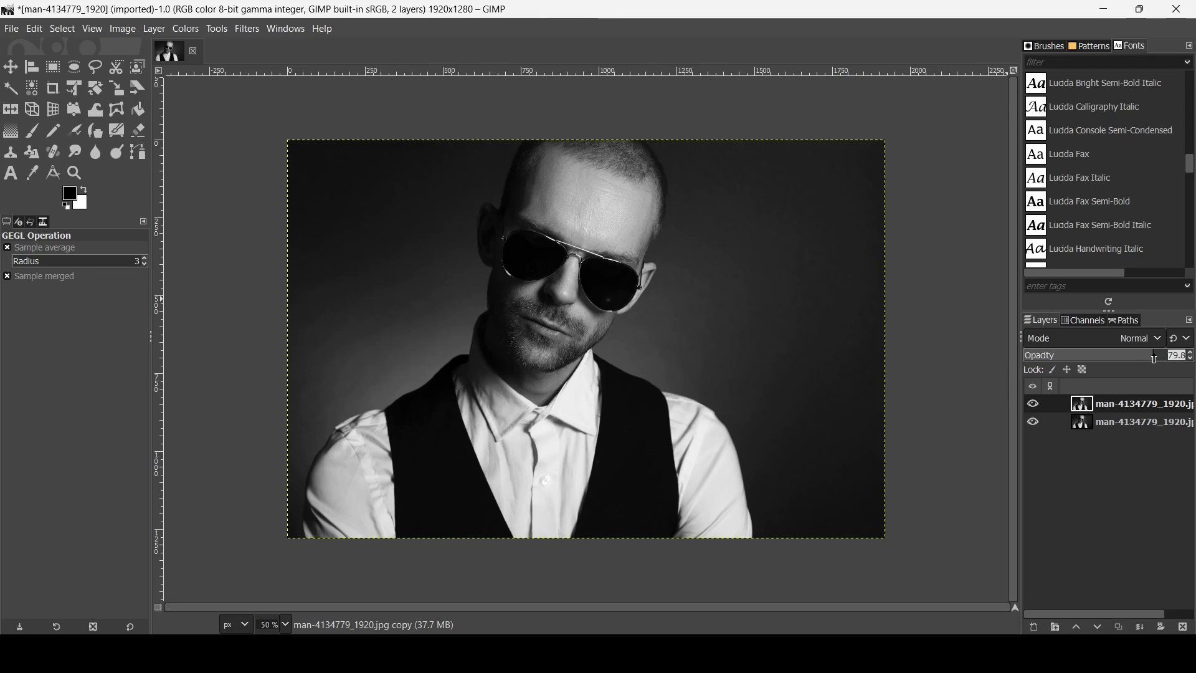
{"action": "type", "text": "65"}
{"action": "key", "text": "Return"}
- Colorize the copy layer blue with Hue around 0.58
{"action": "left_click", "coordinate": [180, 29]}
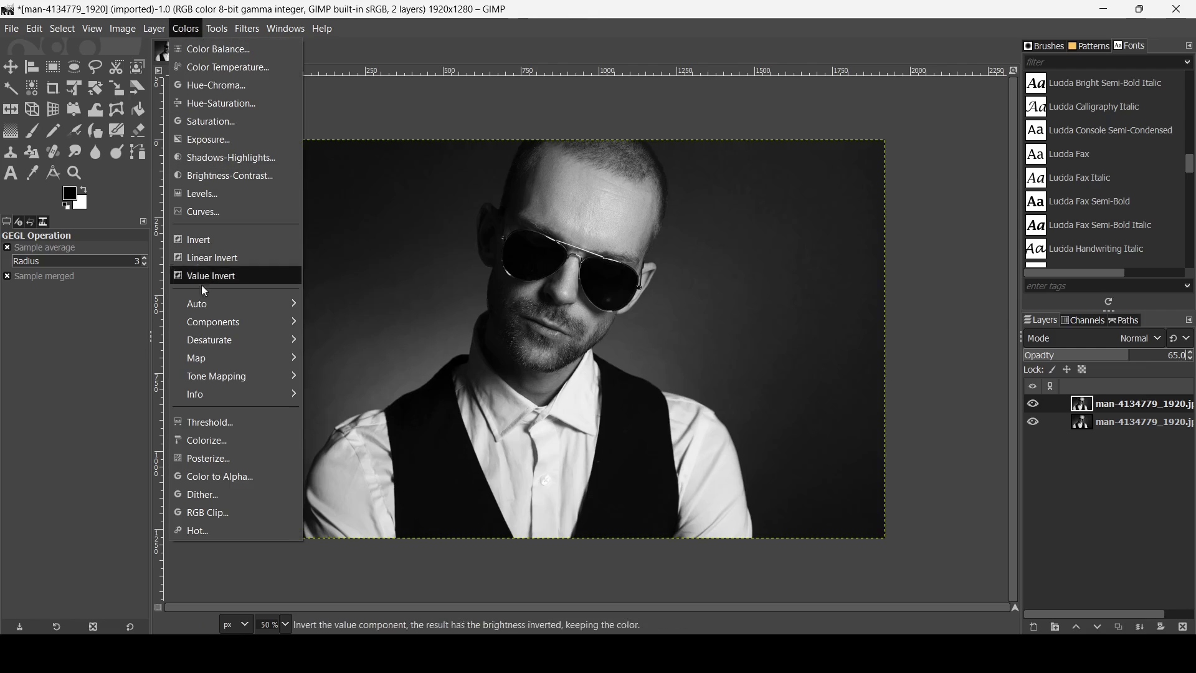
{"action": "left_click", "coordinate": [209, 440]}
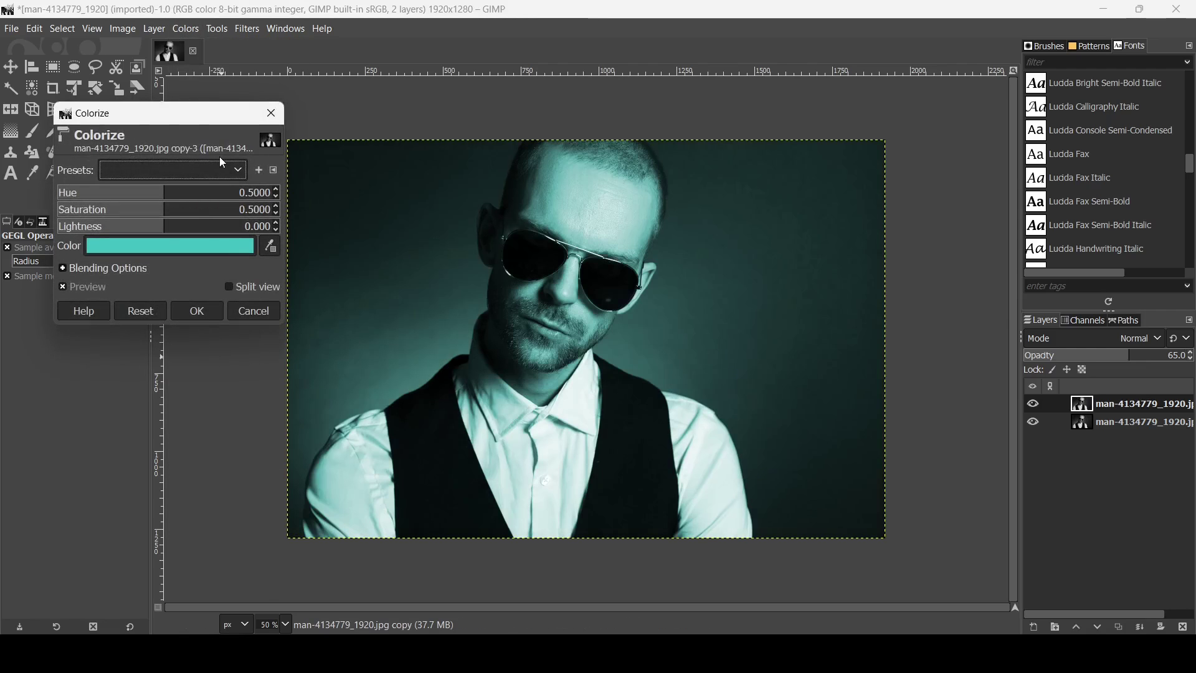
{"action": "left_click", "coordinate": [182, 198]}
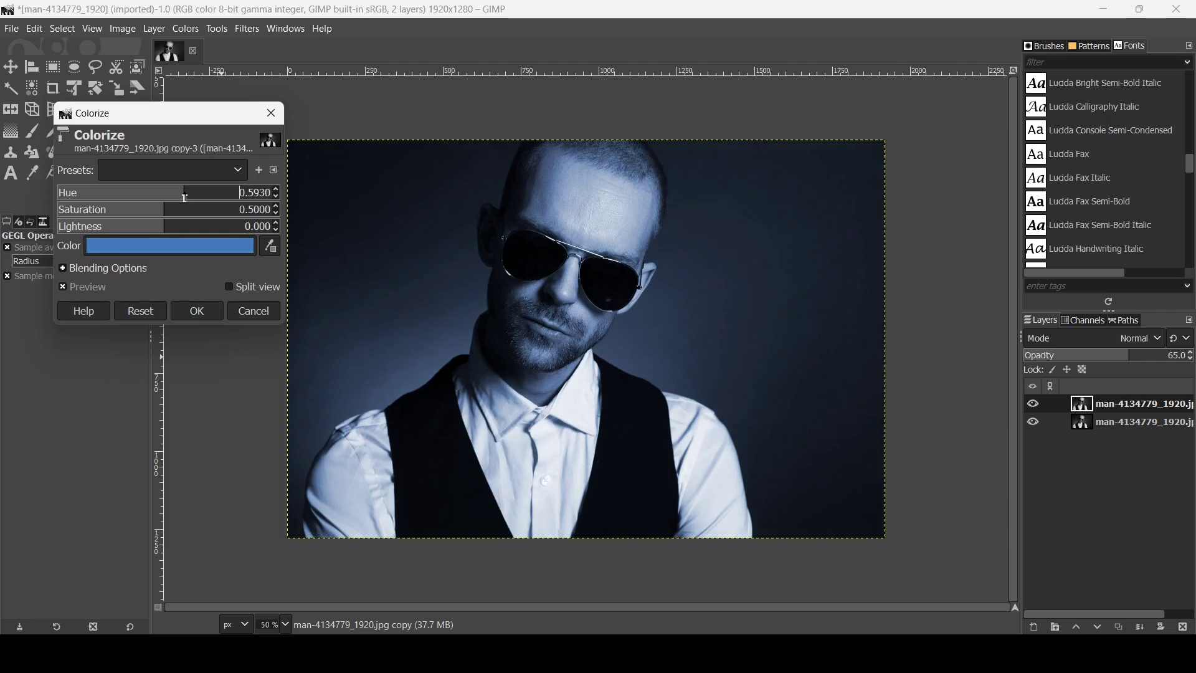
{"action": "left_click_drag", "start_coordinate": [180, 198], "coordinate": [185, 198]}
{"action": "left_click", "coordinate": [205, 312]}
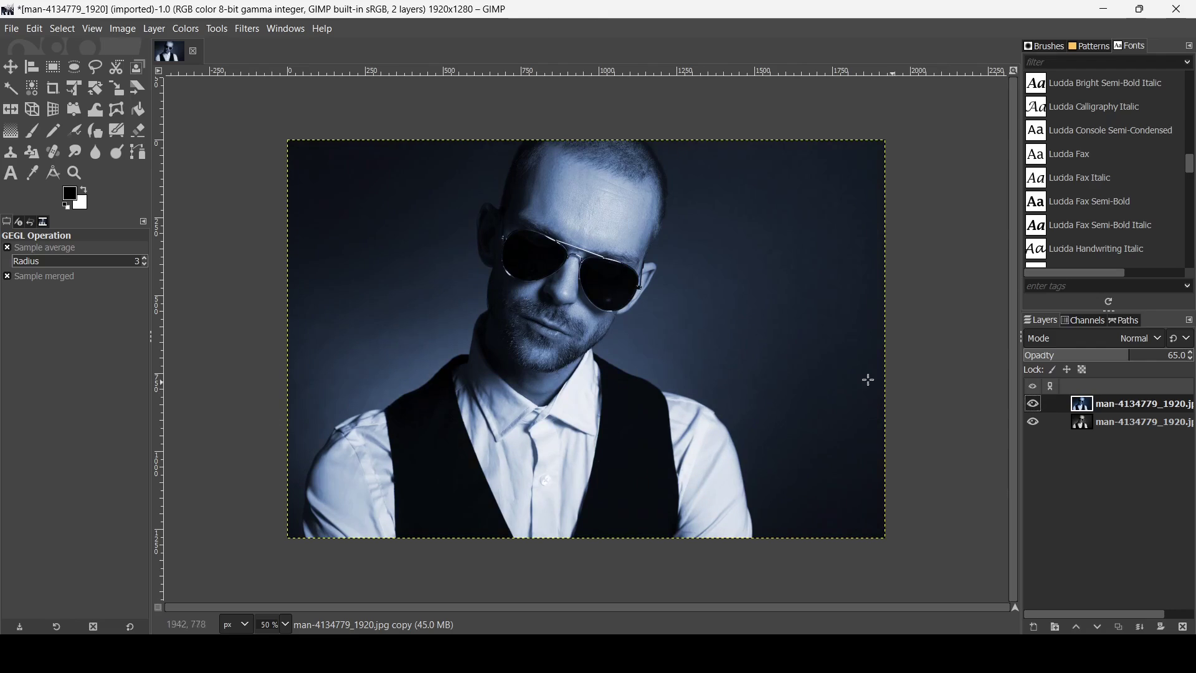
- Duplicate the blue layer and colorize the new copy magenta at Hue 1.0
{"action": "left_click", "coordinate": [1119, 627]}
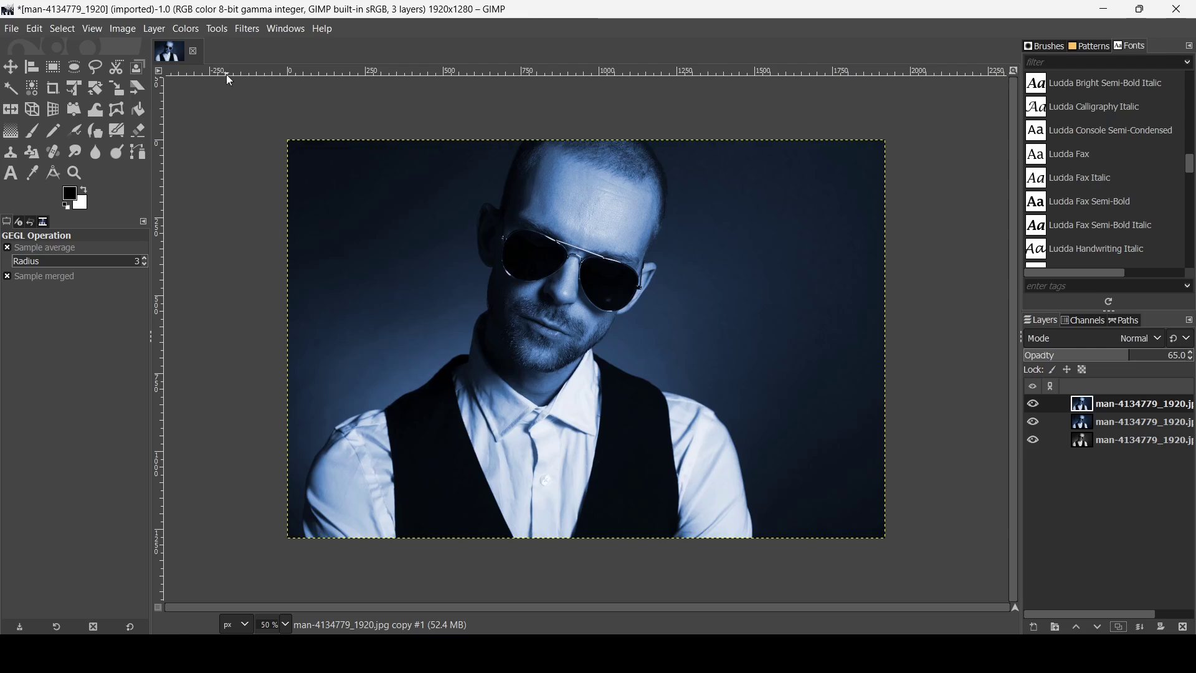
{"action": "left_click", "coordinate": [188, 29]}
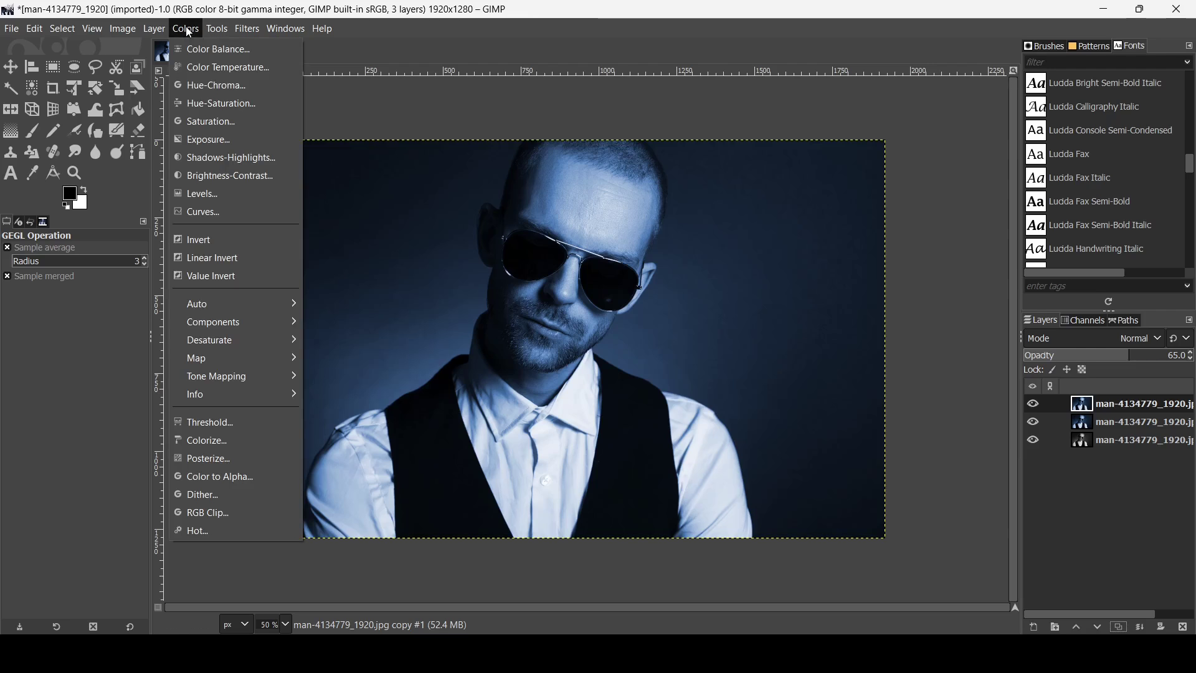
{"action": "left_click", "coordinate": [222, 435]}
{"action": "left_click_drag", "start_coordinate": [186, 193], "coordinate": [323, 196]}
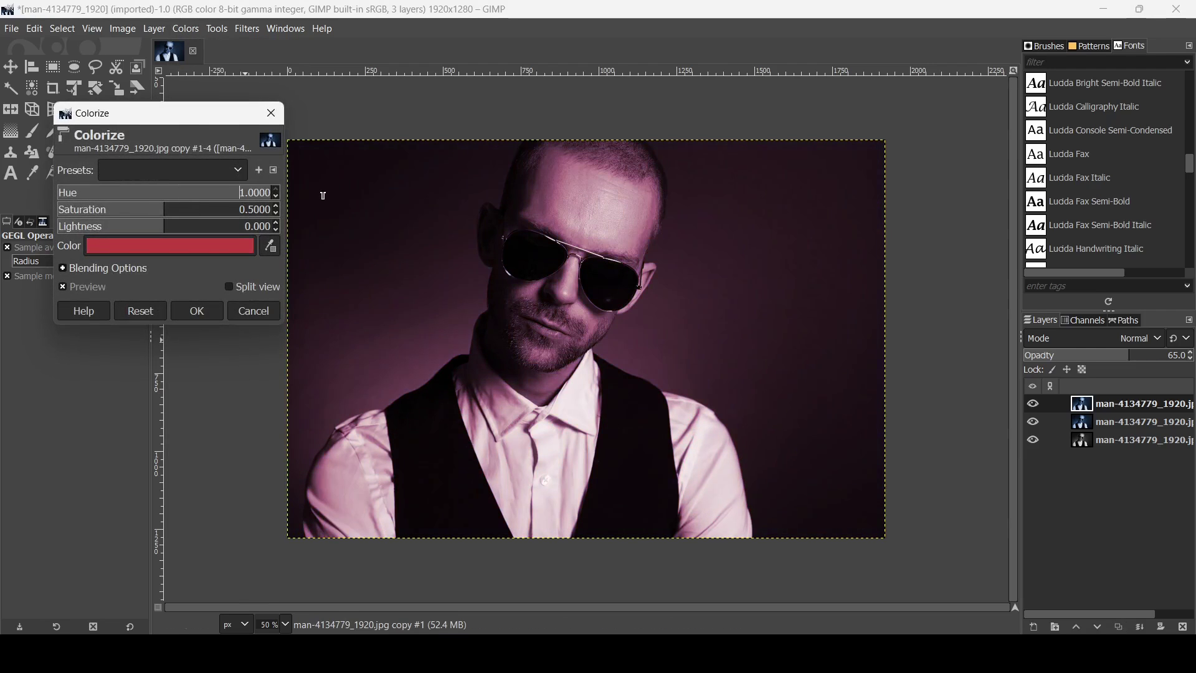
{"action": "left_click", "coordinate": [201, 310]}
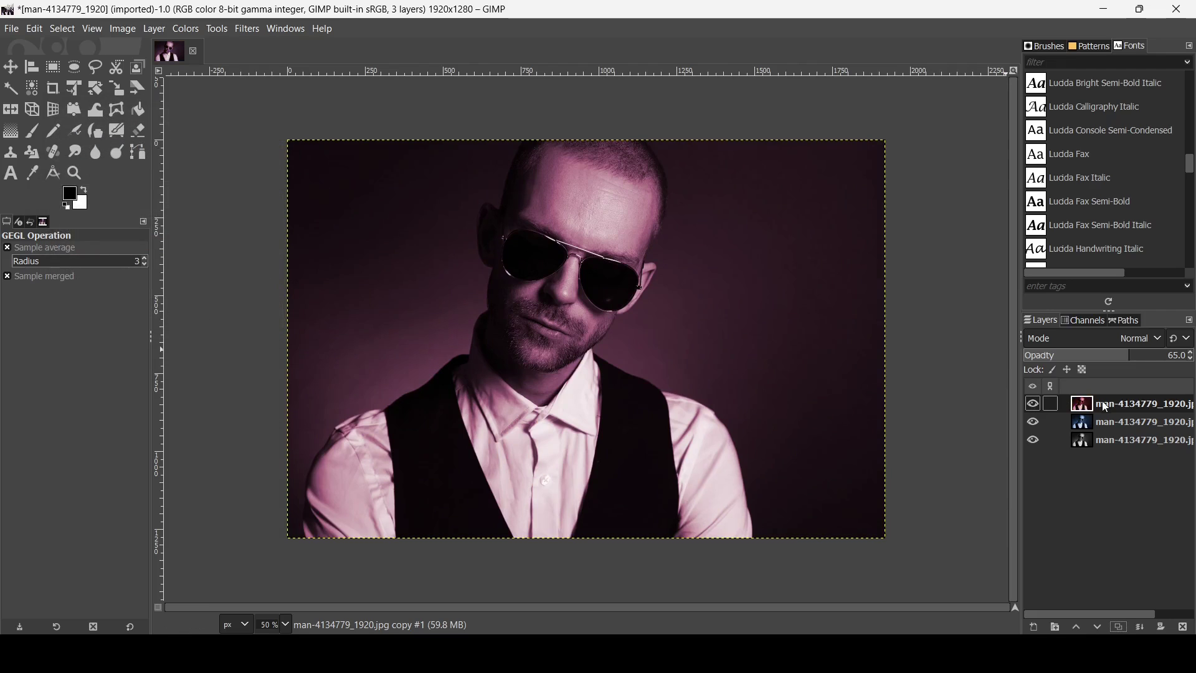
- Hide the magenta layer and move the blue layer 20 px left
{"action": "left_click", "coordinate": [1034, 406]}
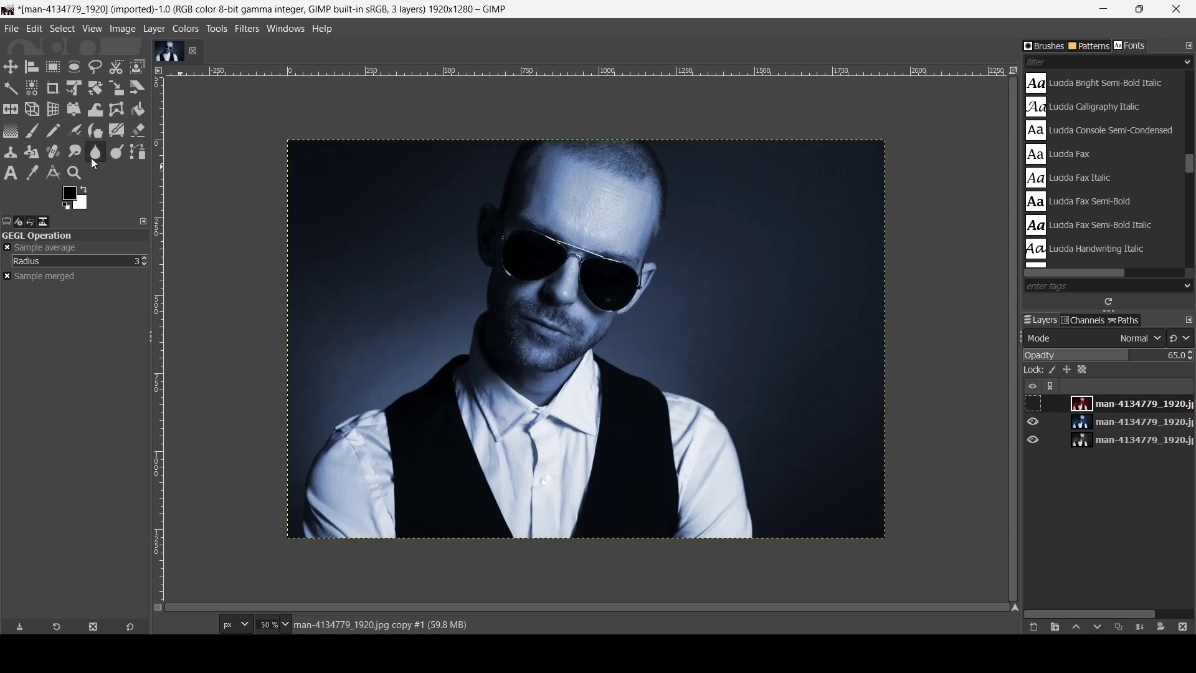
{"action": "left_click", "coordinate": [5, 66]}
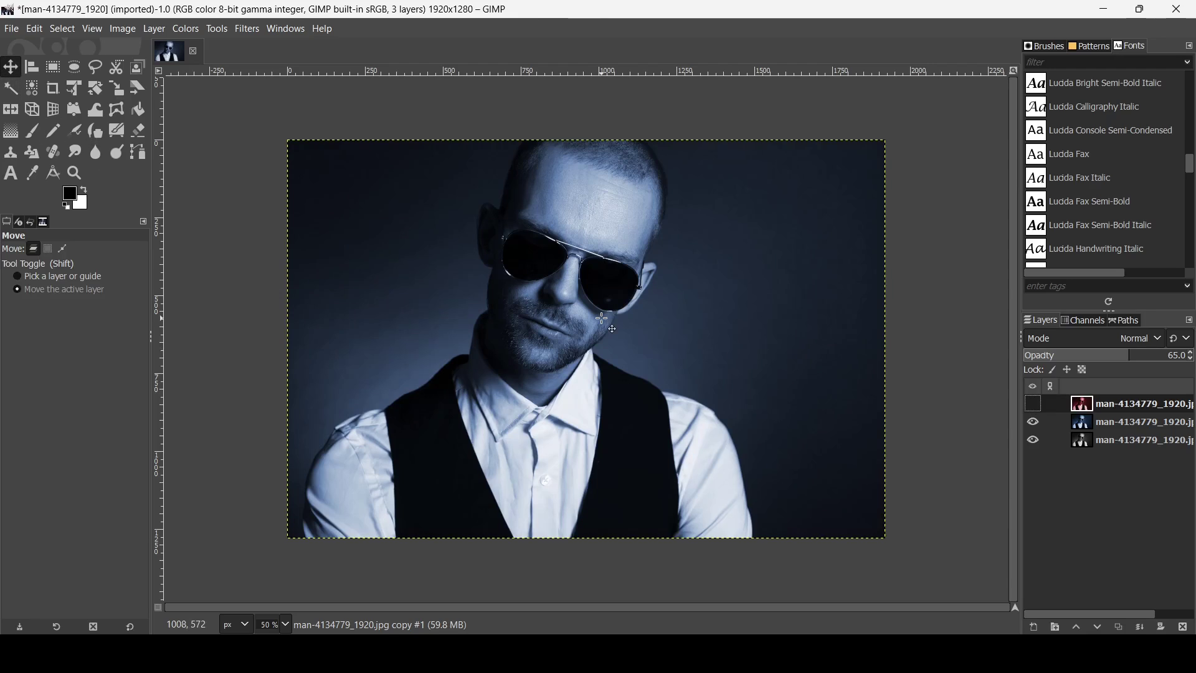
{"action": "left_click", "coordinate": [1089, 424]}
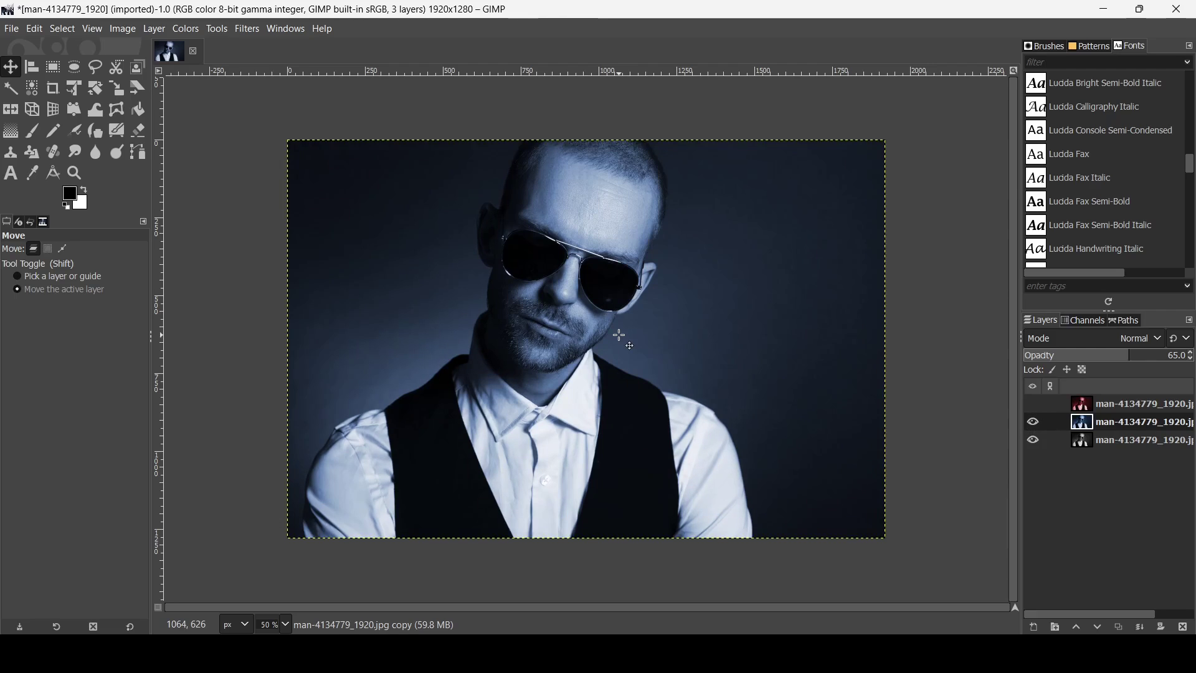
{"action": "left_click_drag", "start_coordinate": [632, 337], "coordinate": [626, 335]}
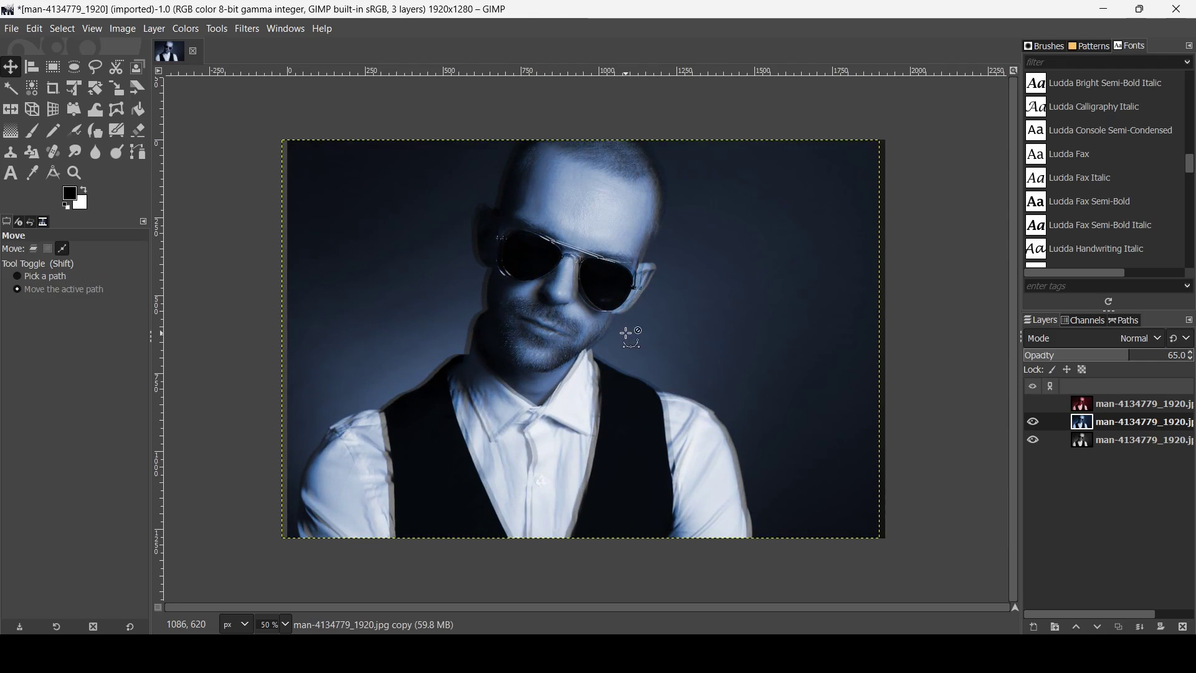
- Show the magenta layer again and nudge it slightly right
{"action": "left_click", "coordinate": [1032, 404]}
{"action": "left_click", "coordinate": [1088, 404]}
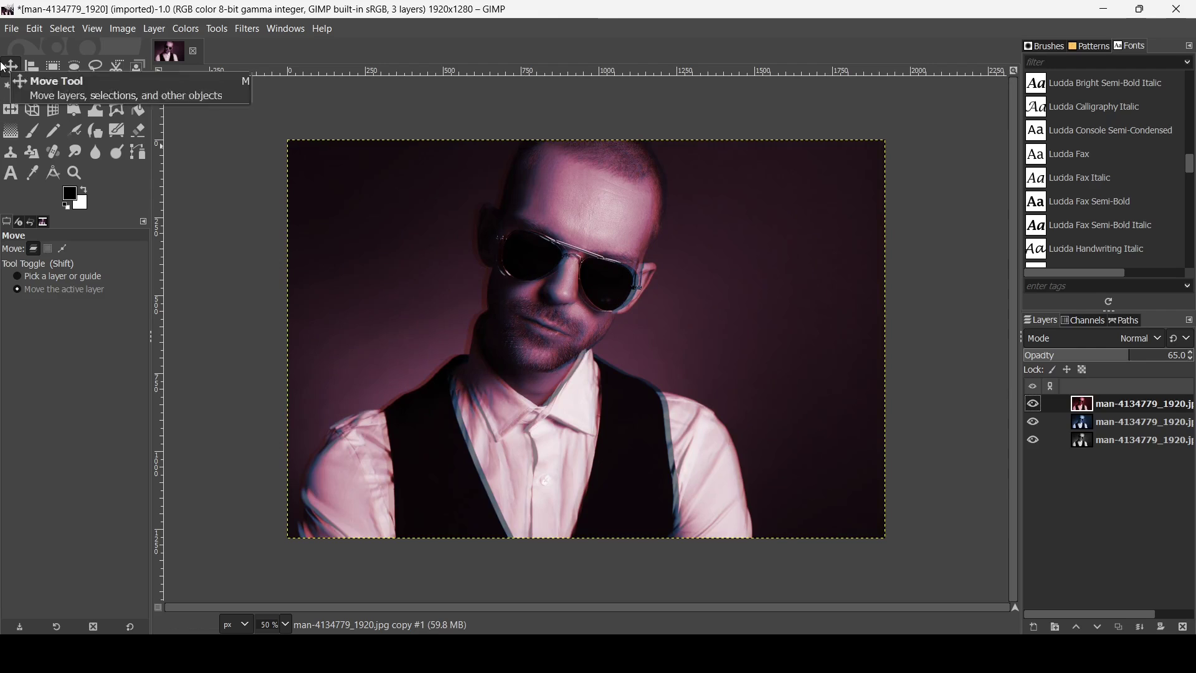
{"action": "left_click_drag", "start_coordinate": [492, 313], "coordinate": [304, 125]}
{"action": "left_click_drag", "start_coordinate": [492, 312], "coordinate": [496, 312]}
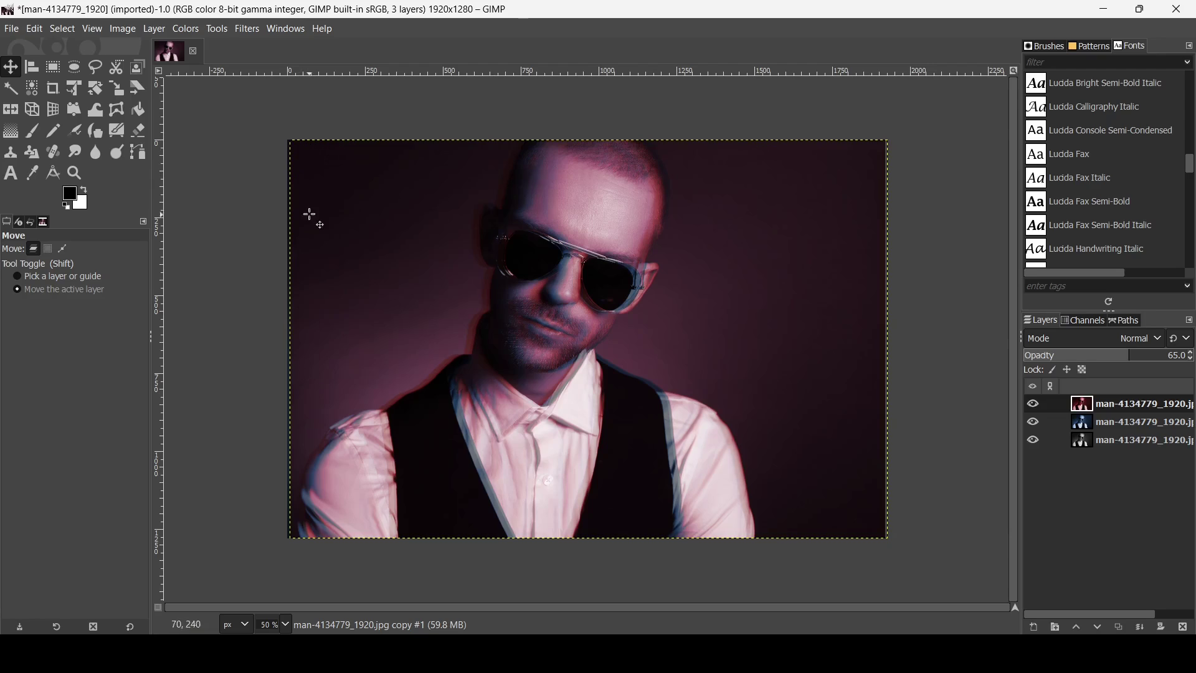
- Create a merged Visible layer from the top magenta layer's context menu
{"action": "left_click", "coordinate": [1085, 420]}
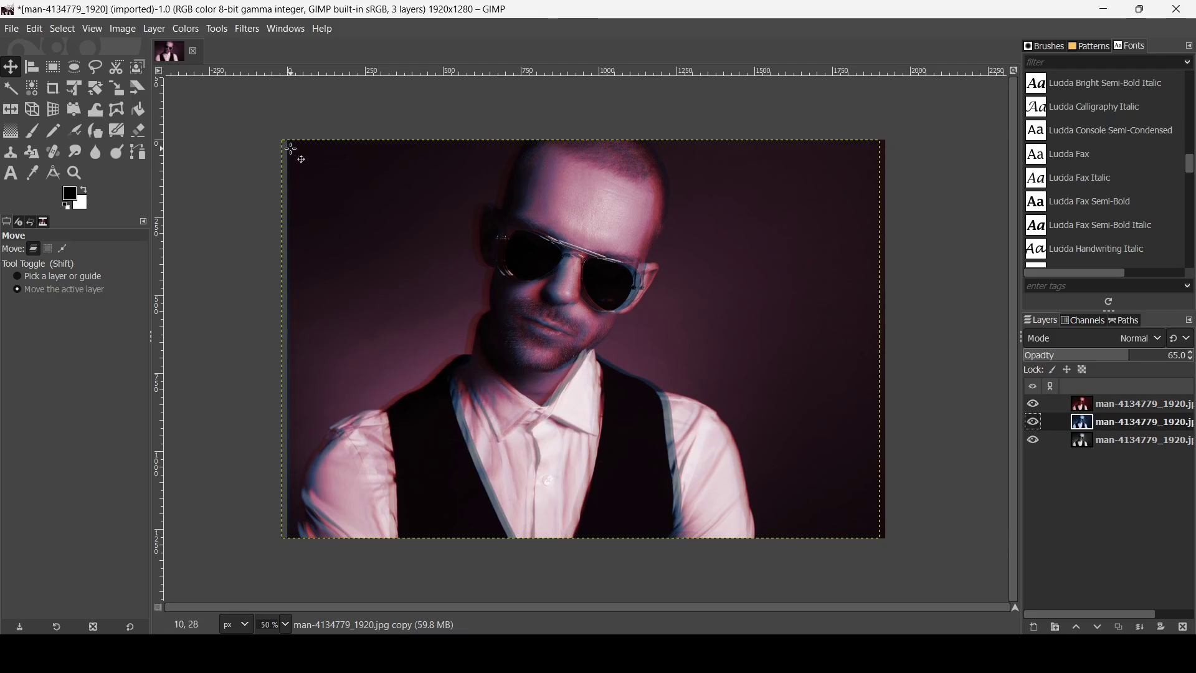
{"action": "left_click", "coordinate": [1081, 404]}
{"action": "right_click", "coordinate": [1081, 404]}
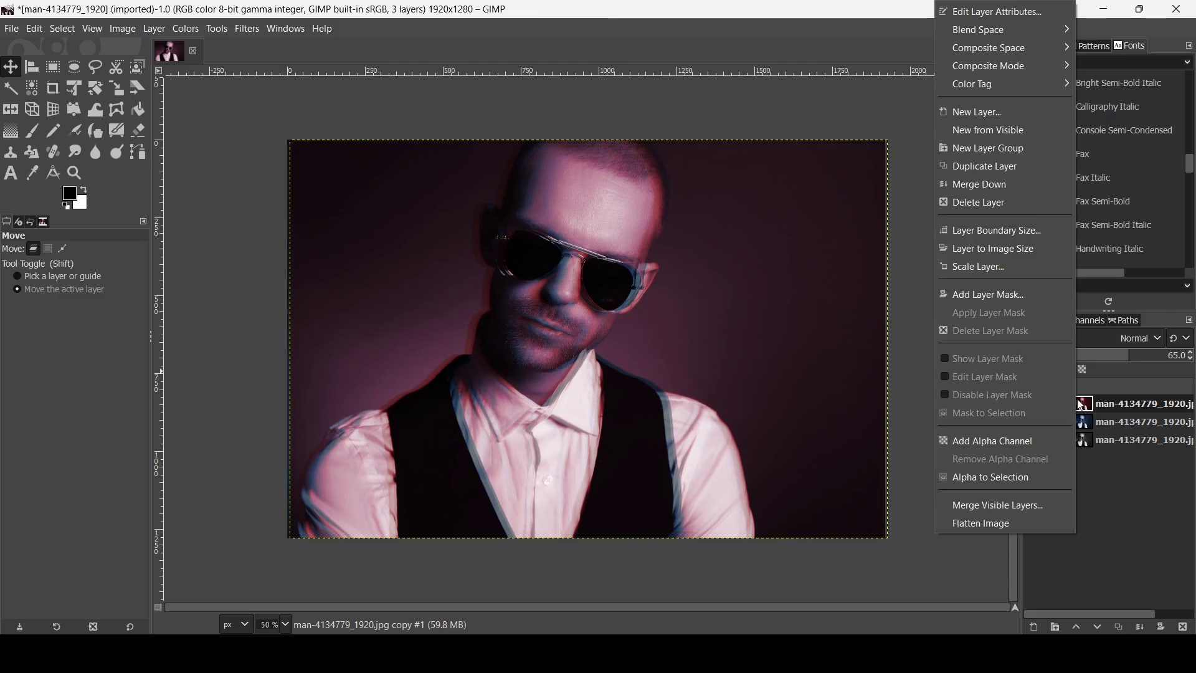
{"action": "left_click", "coordinate": [1000, 132]}
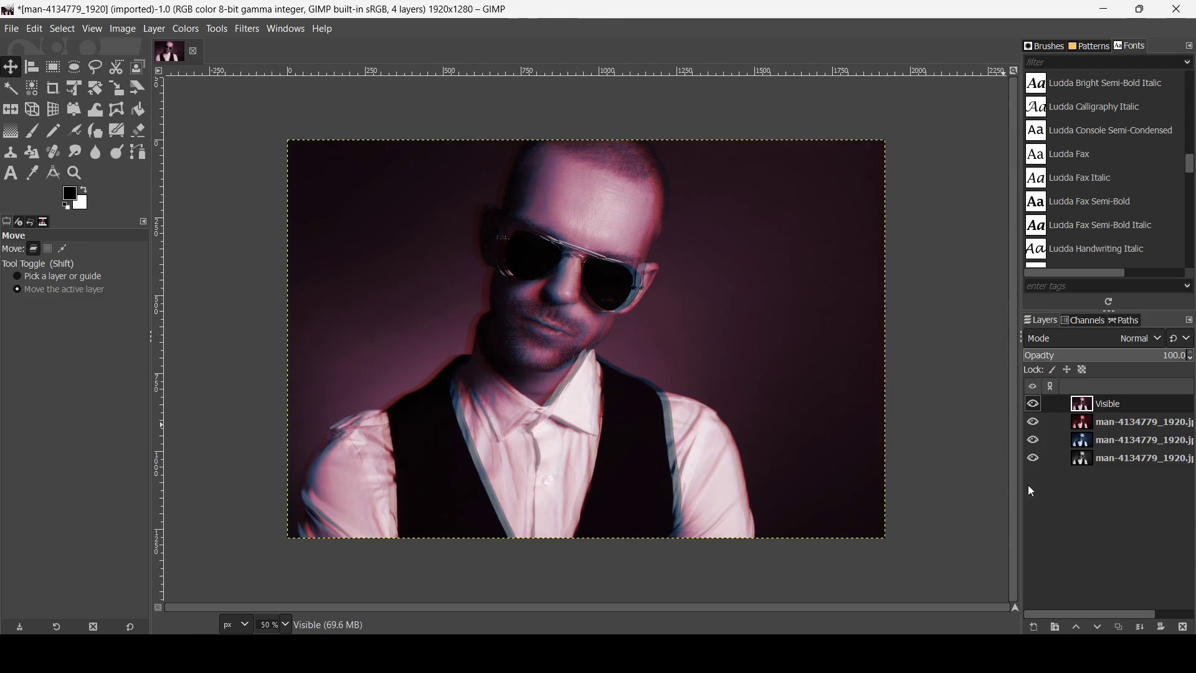
- Add a new empty layer with Transparency fill
{"action": "left_click", "coordinate": [1034, 628]}
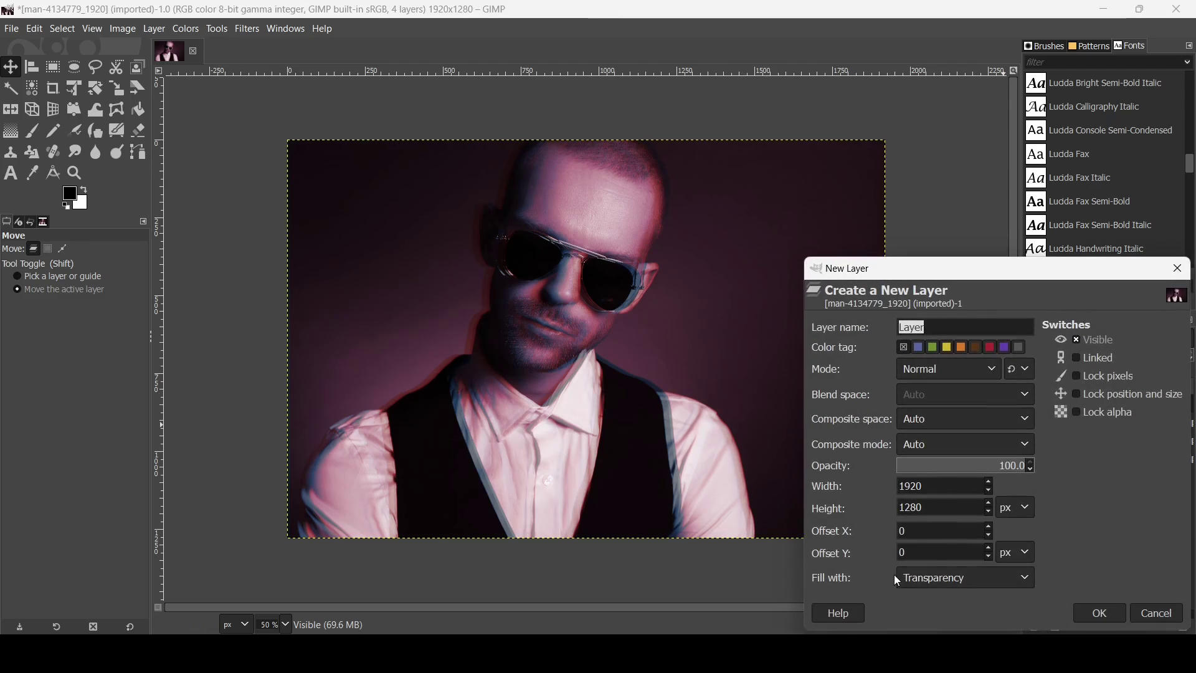
{"action": "left_click", "coordinate": [1095, 615]}
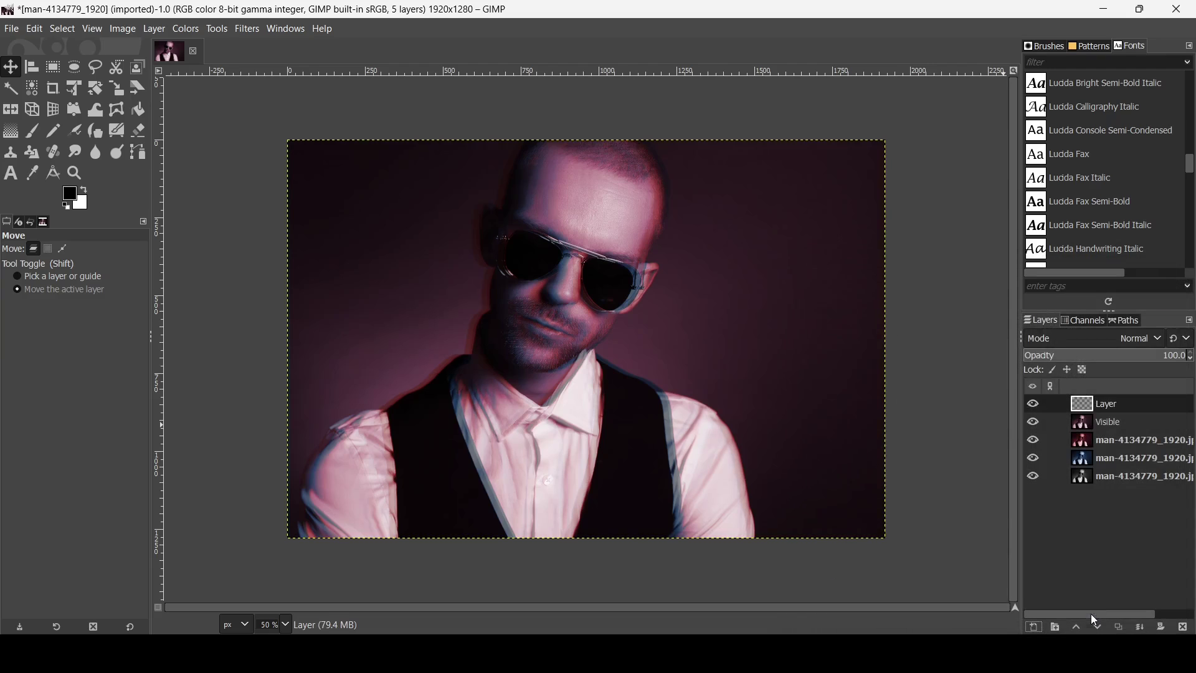
{"action": "left_click", "coordinate": [249, 29]}
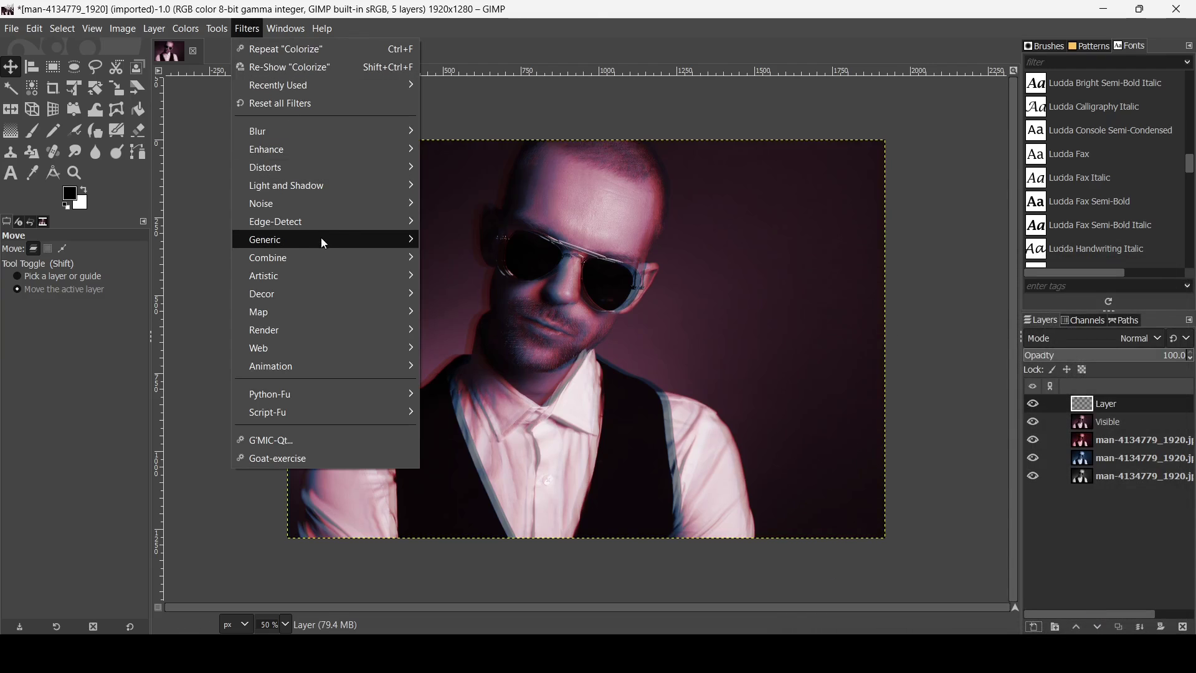
- Render a Grid on the empty layer with white line colour
{"action": "mouse_move", "coordinate": [331, 331]}
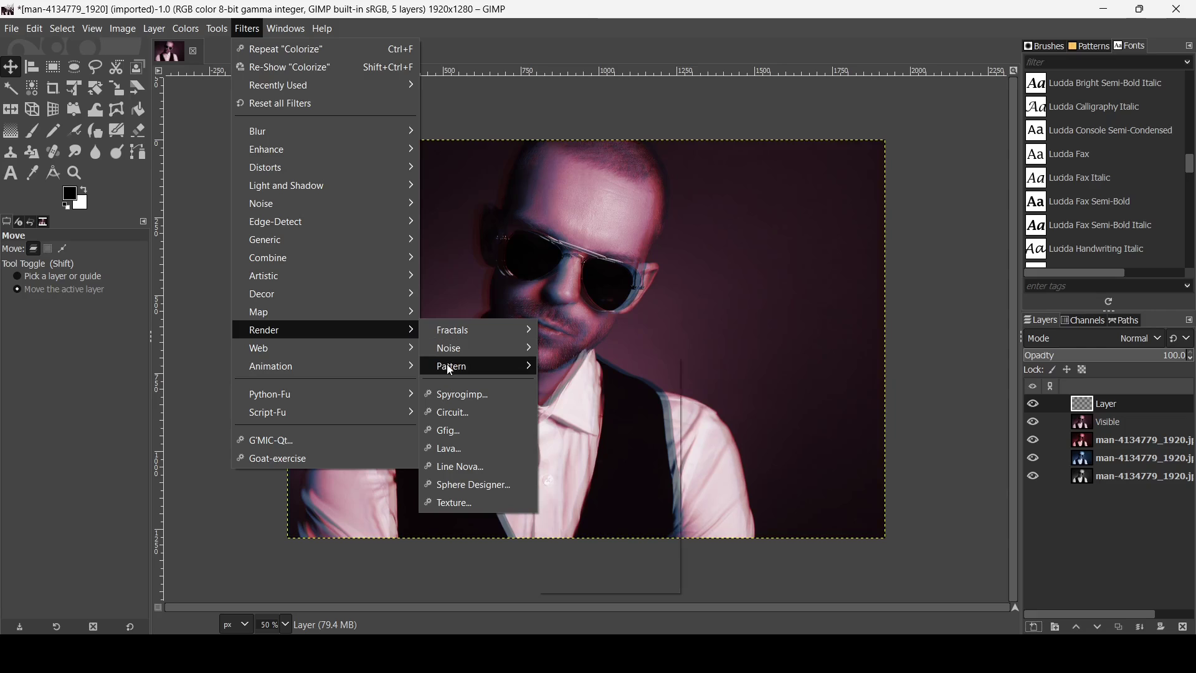
{"action": "mouse_move", "coordinate": [449, 367]}
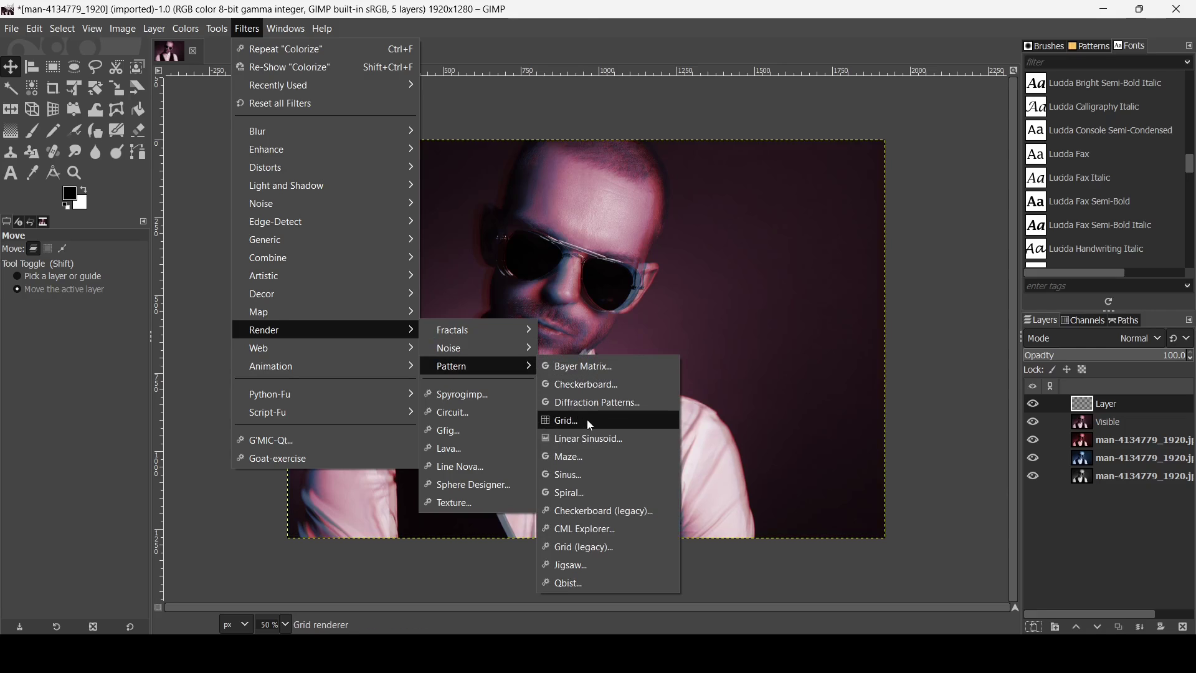
{"action": "left_click", "coordinate": [565, 420]}
{"action": "left_click", "coordinate": [212, 297]}
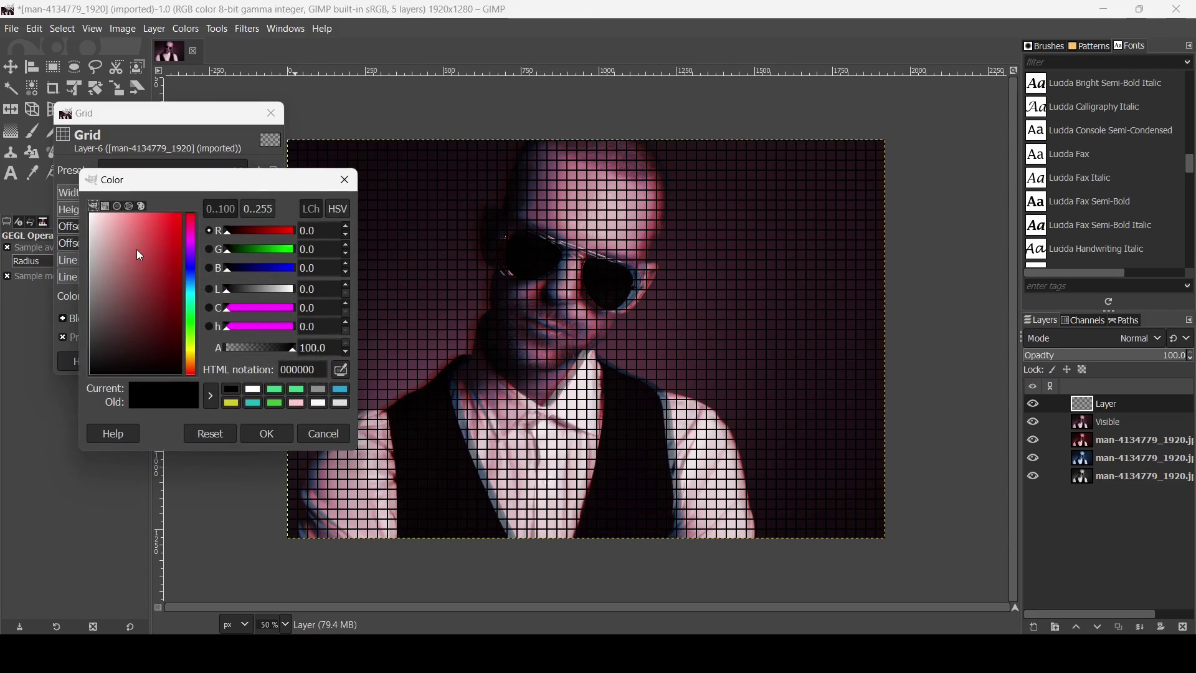
{"action": "left_click_drag", "start_coordinate": [136, 249], "coordinate": [91, 214]}
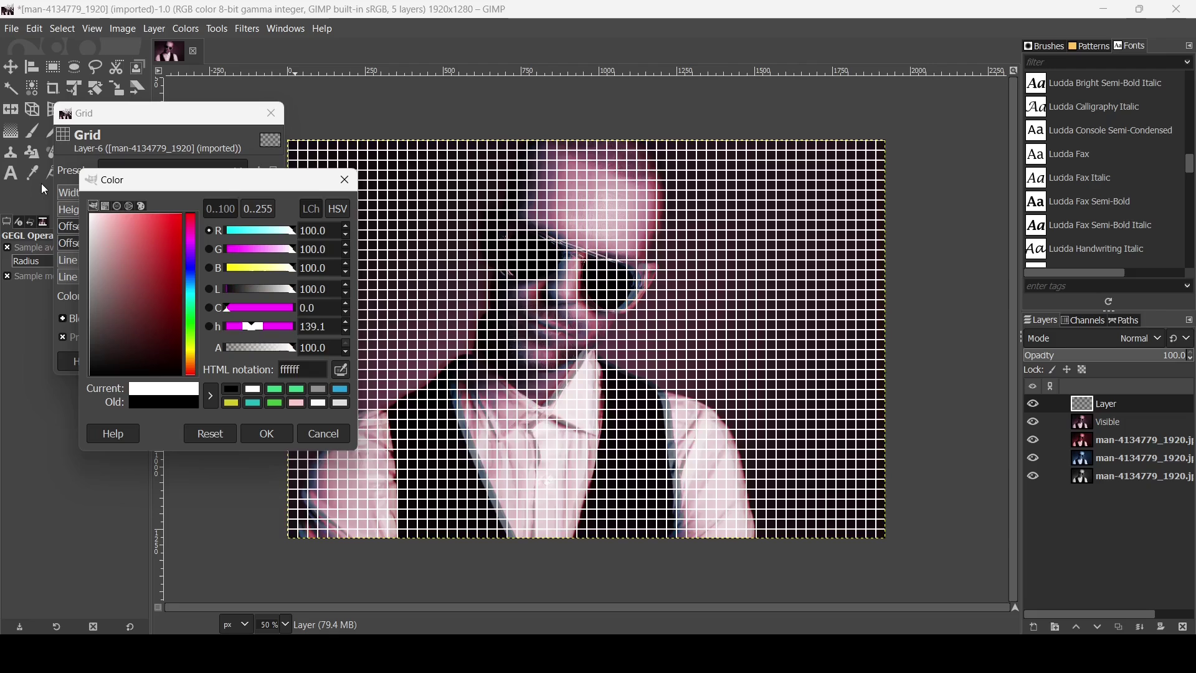
{"action": "left_click", "coordinate": [264, 433]}
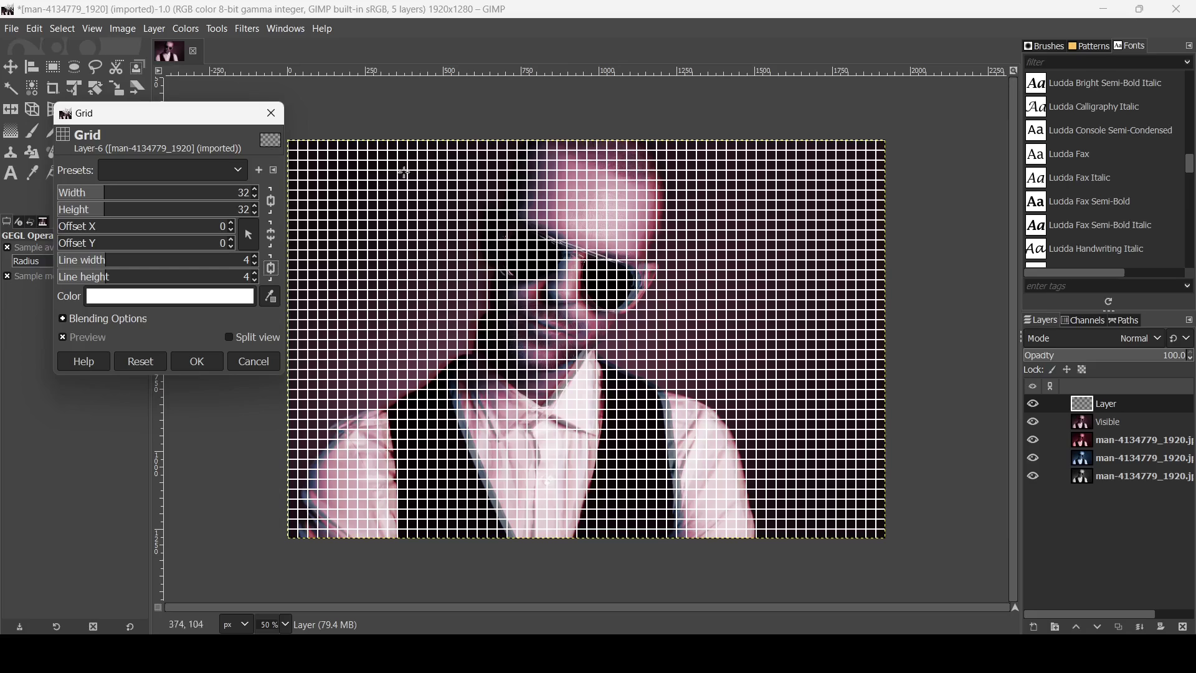
- Drop vertical lines with line width 0, apply 17 px scanlines, and set Overlay mode
{"action": "left_click", "coordinate": [270, 268]}
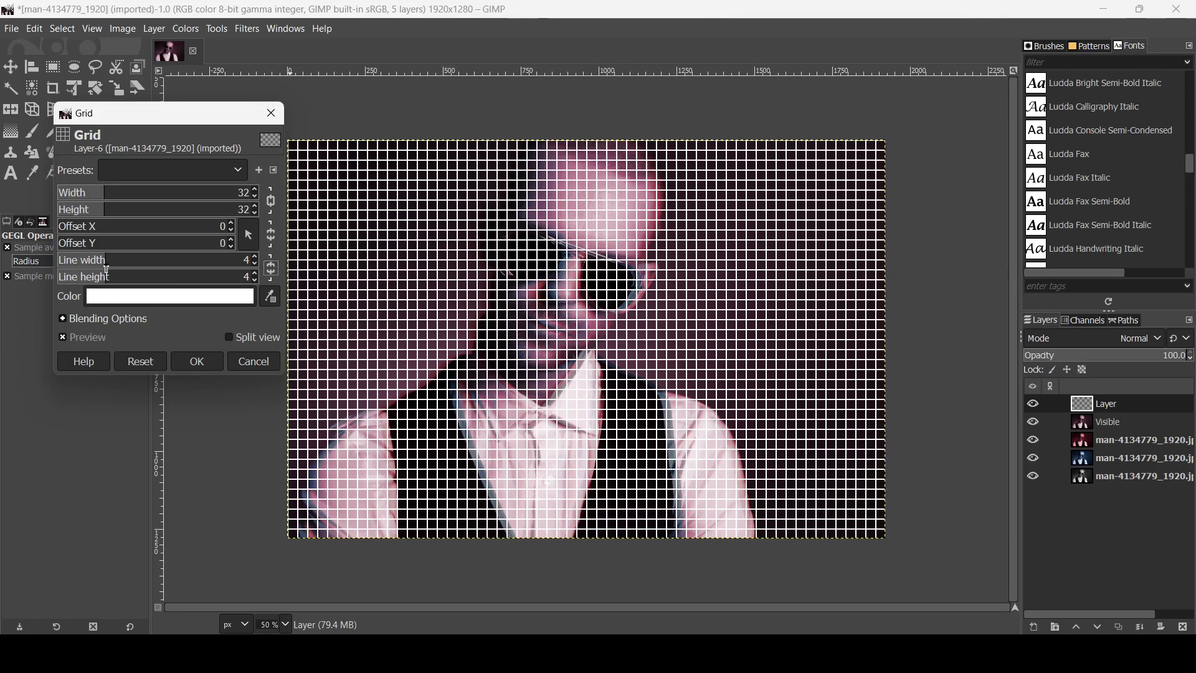
{"action": "left_click_drag", "start_coordinate": [102, 261], "coordinate": [25, 263]}
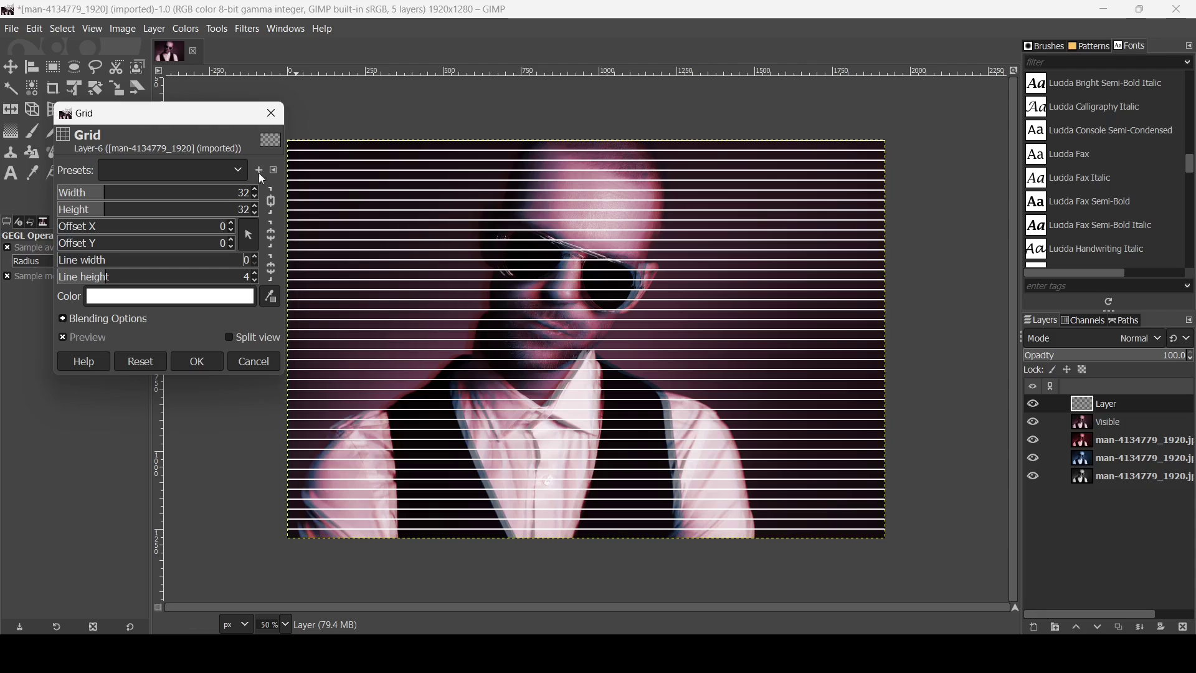
{"action": "scroll", "coordinate": [86, 199], "scroll_direction": "down", "scroll_amount": 6}
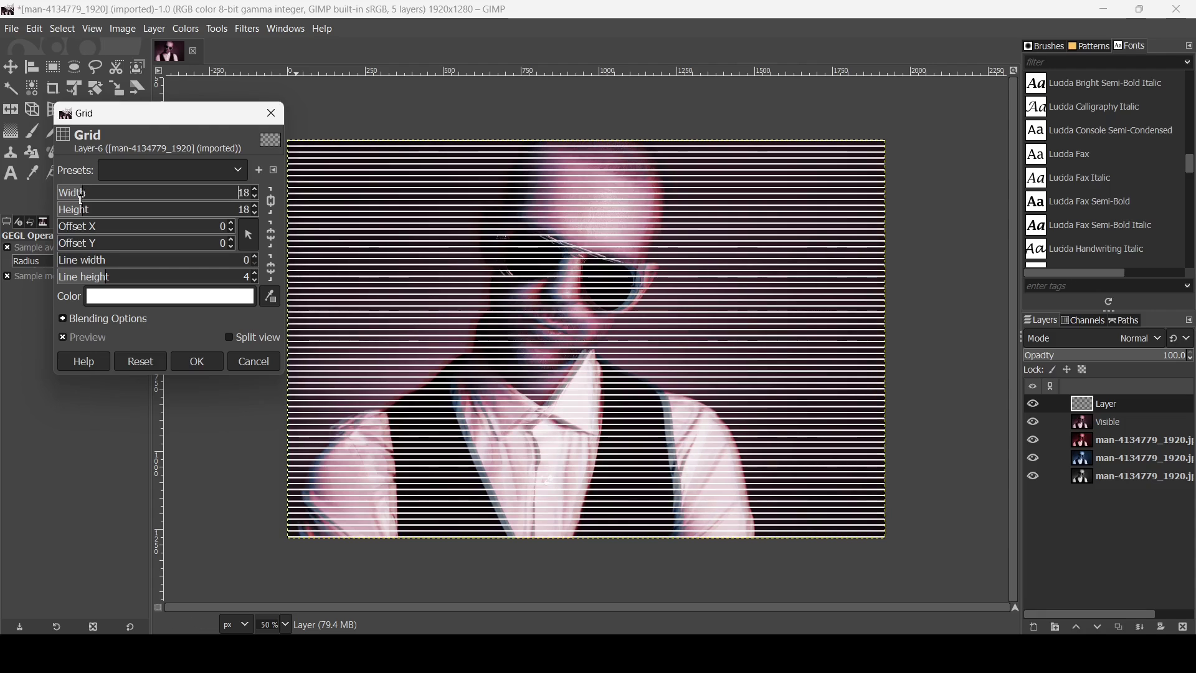
{"action": "scroll", "coordinate": [96, 198], "scroll_direction": "up", "scroll_amount": 1}
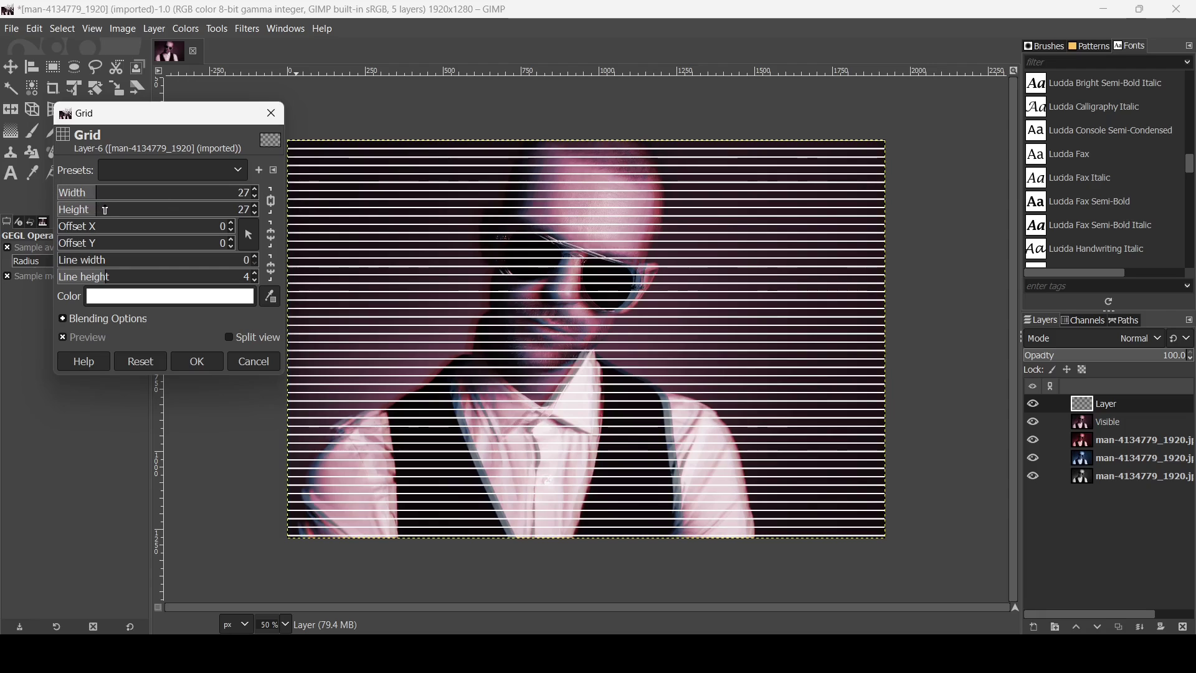
{"action": "scroll", "coordinate": [80, 204], "scroll_direction": "down", "scroll_amount": 11}
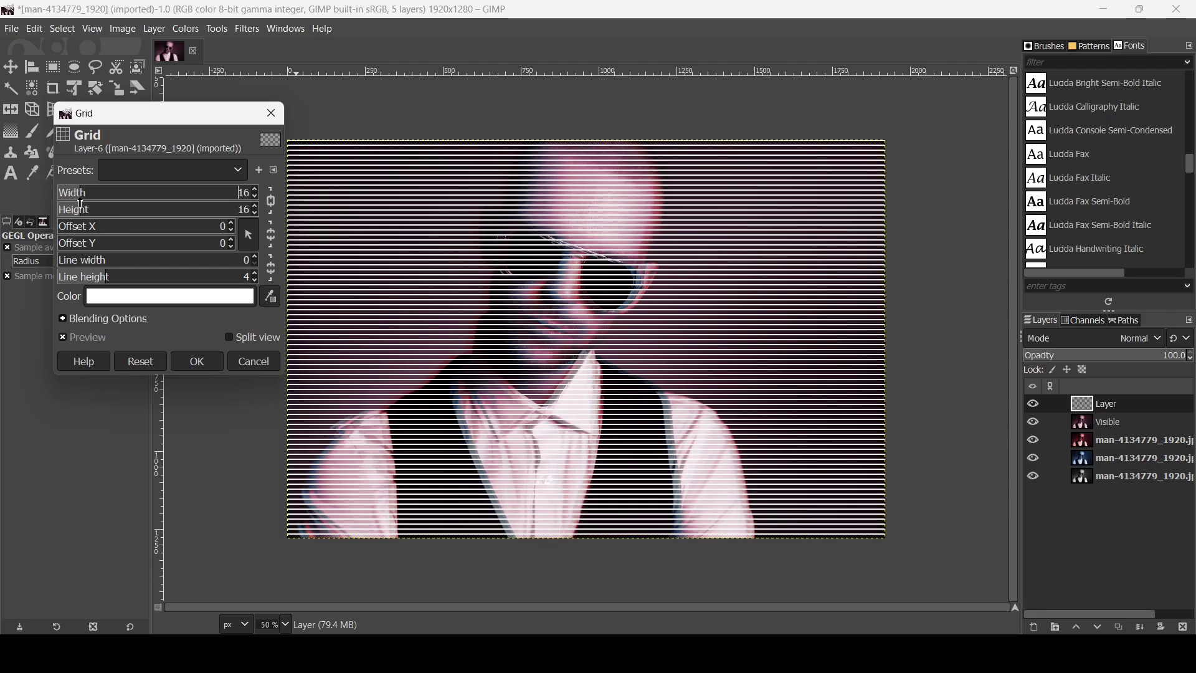
{"action": "scroll", "coordinate": [80, 205], "scroll_direction": "up", "scroll_amount": 1}
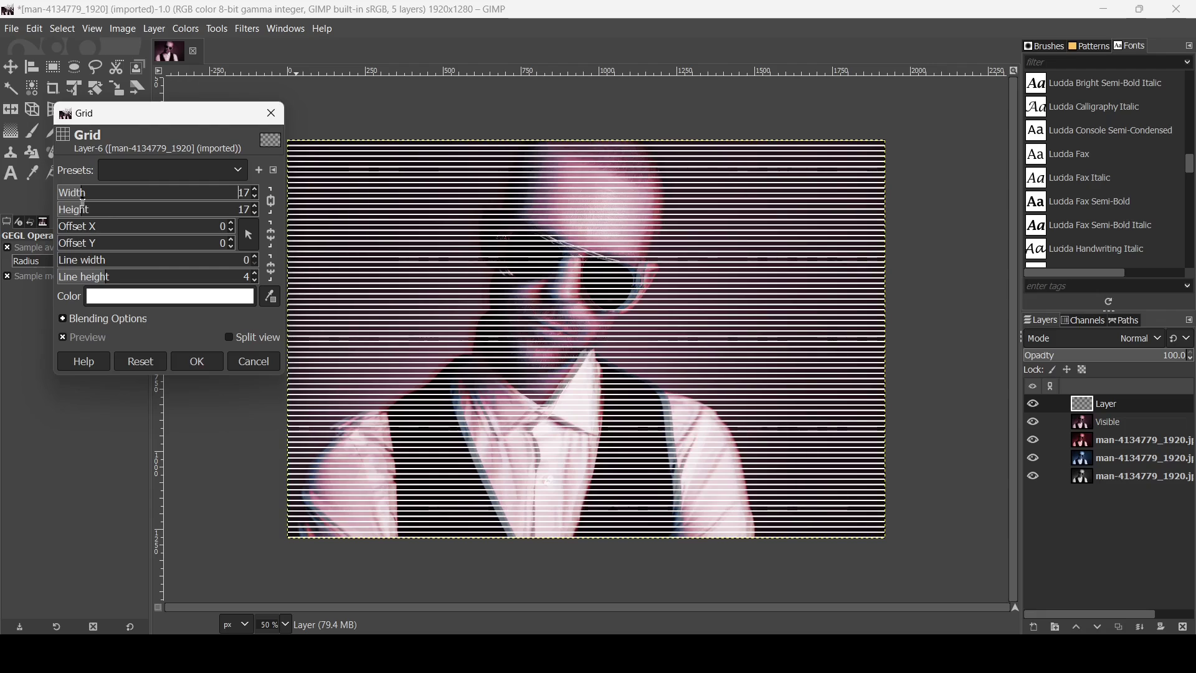
{"action": "left_click", "coordinate": [195, 362]}
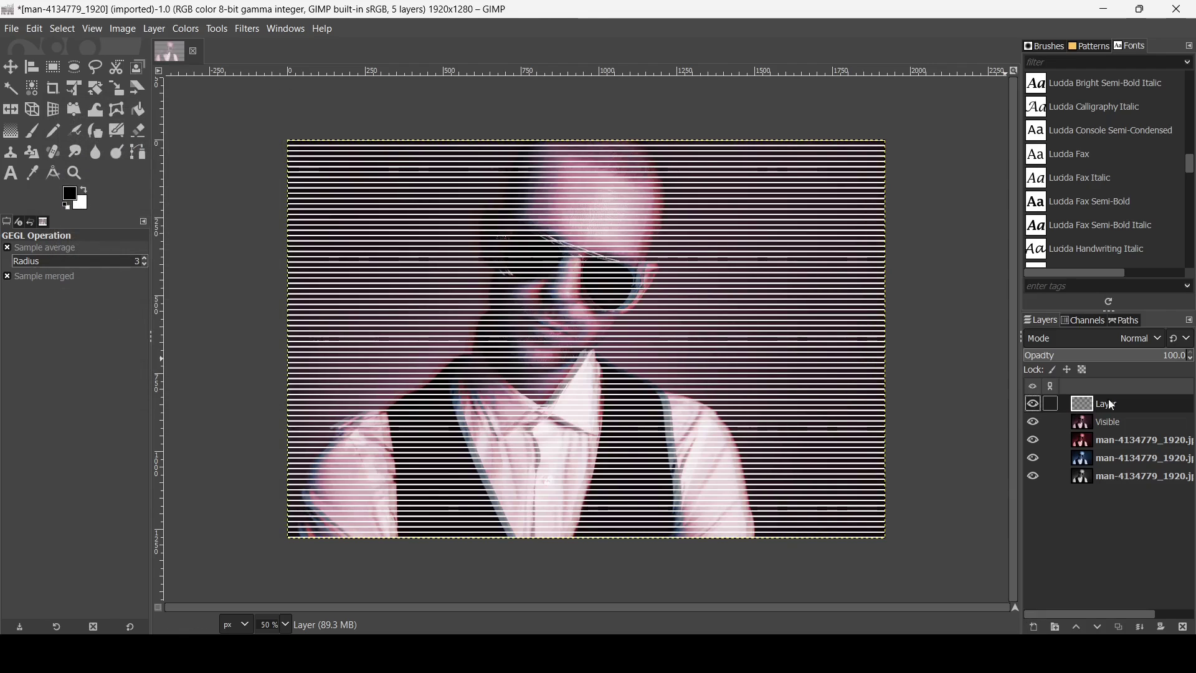
{"action": "left_click", "coordinate": [1123, 337]}
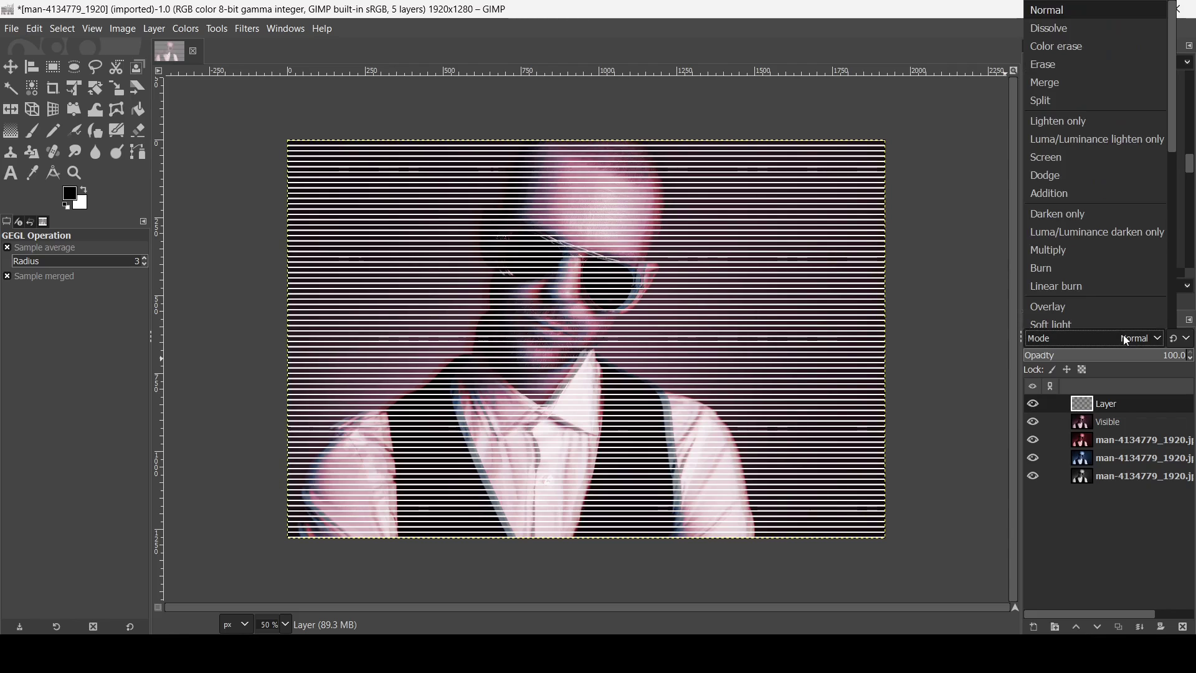
{"action": "left_click", "coordinate": [1105, 304]}
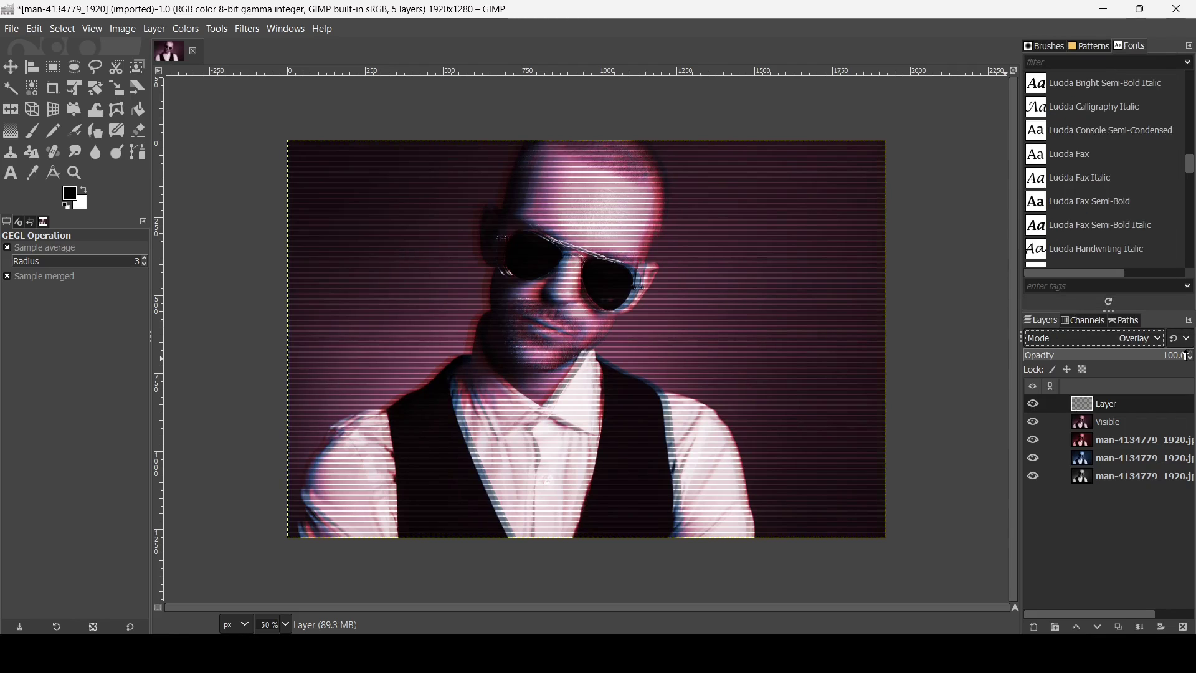
- Lower the scanline layer to 38.5 opacity and delete the three original portrait layers
{"action": "left_click", "coordinate": [1125, 356]}
{"action": "left_click_drag", "start_coordinate": [1125, 356], "coordinate": [1087, 356]}
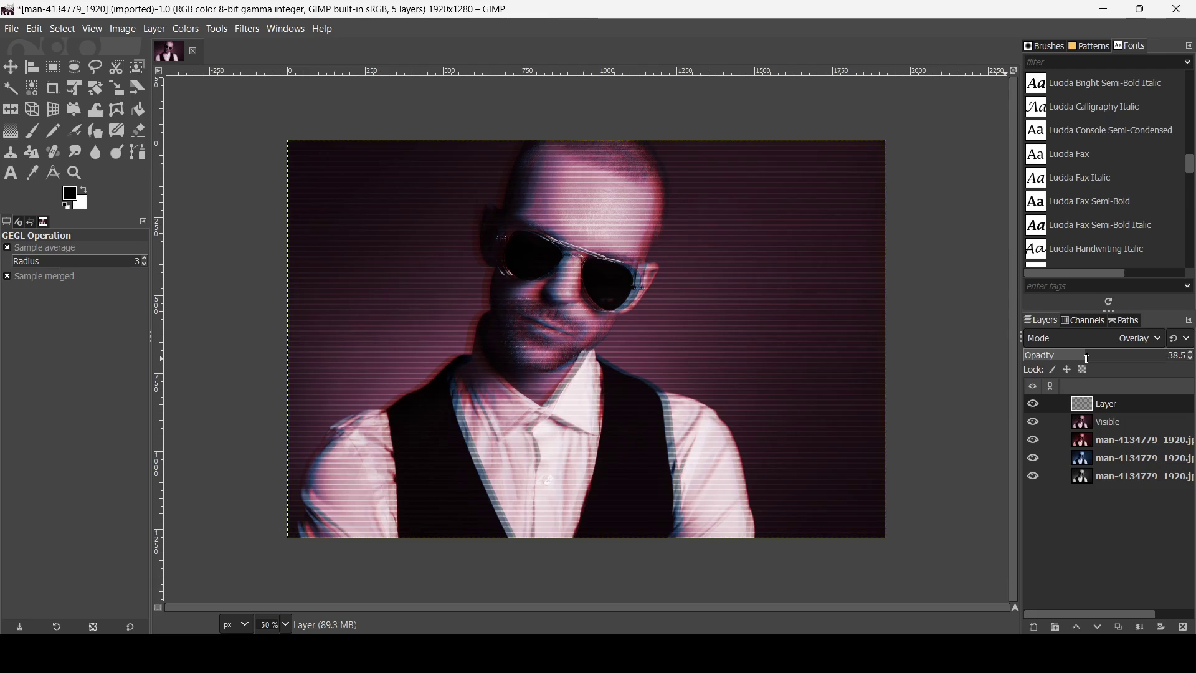
{"action": "left_click_drag", "start_coordinate": [1034, 406], "coordinate": [1034, 423]}
{"action": "left_click", "coordinate": [1090, 448]}
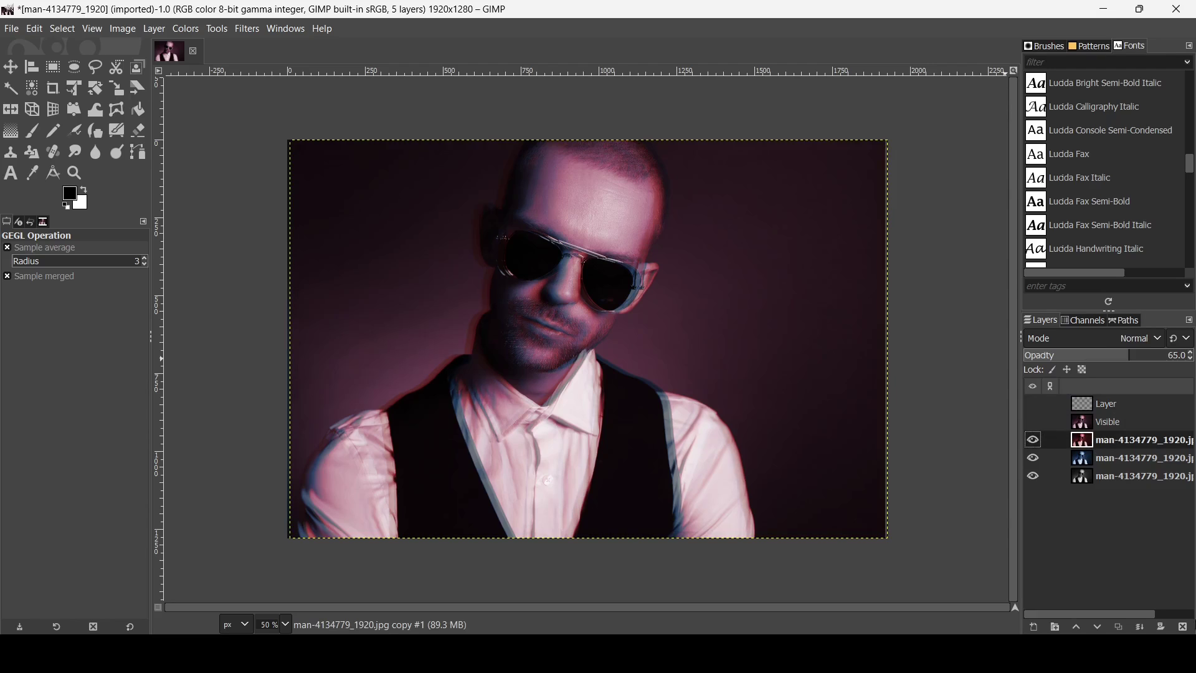
{"action": "left_click", "coordinate": [1185, 630]}
{"action": "left_click", "coordinate": [1185, 630]}
{"action": "left_click", "coordinate": [1185, 629]}
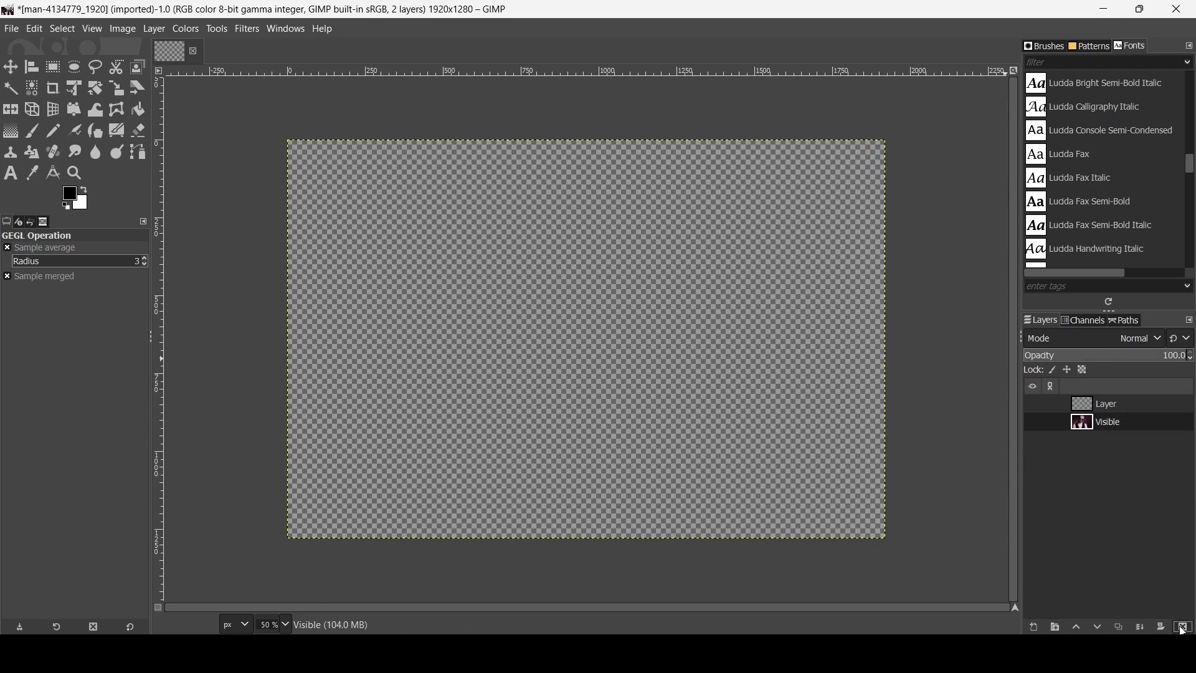
- Show the Visible and scanline layers again and select the scanline layer
{"action": "left_click", "coordinate": [1036, 422]}
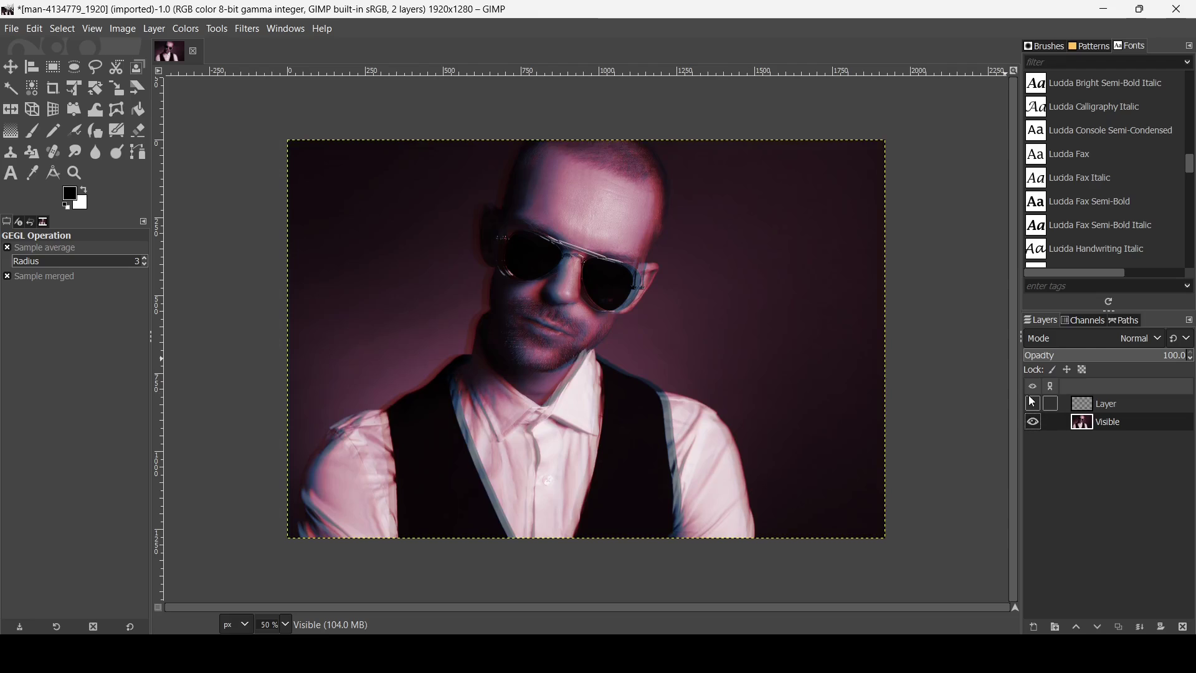
{"action": "left_click", "coordinate": [1034, 404]}
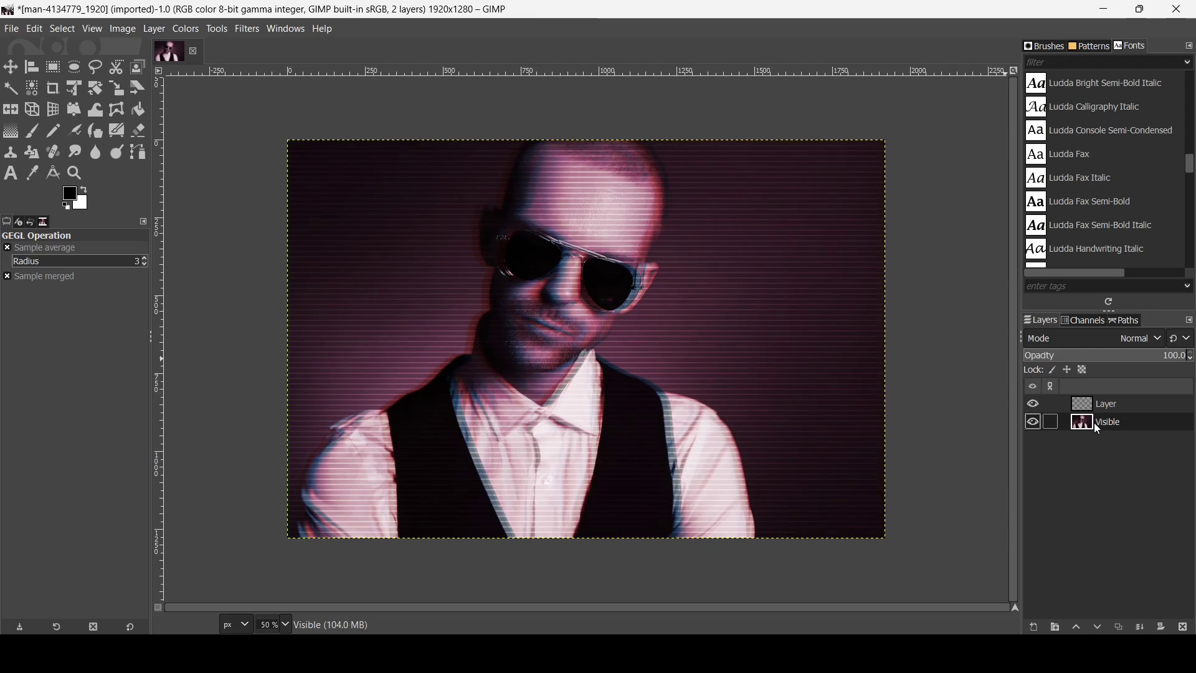
{"action": "left_click", "coordinate": [1087, 401]}
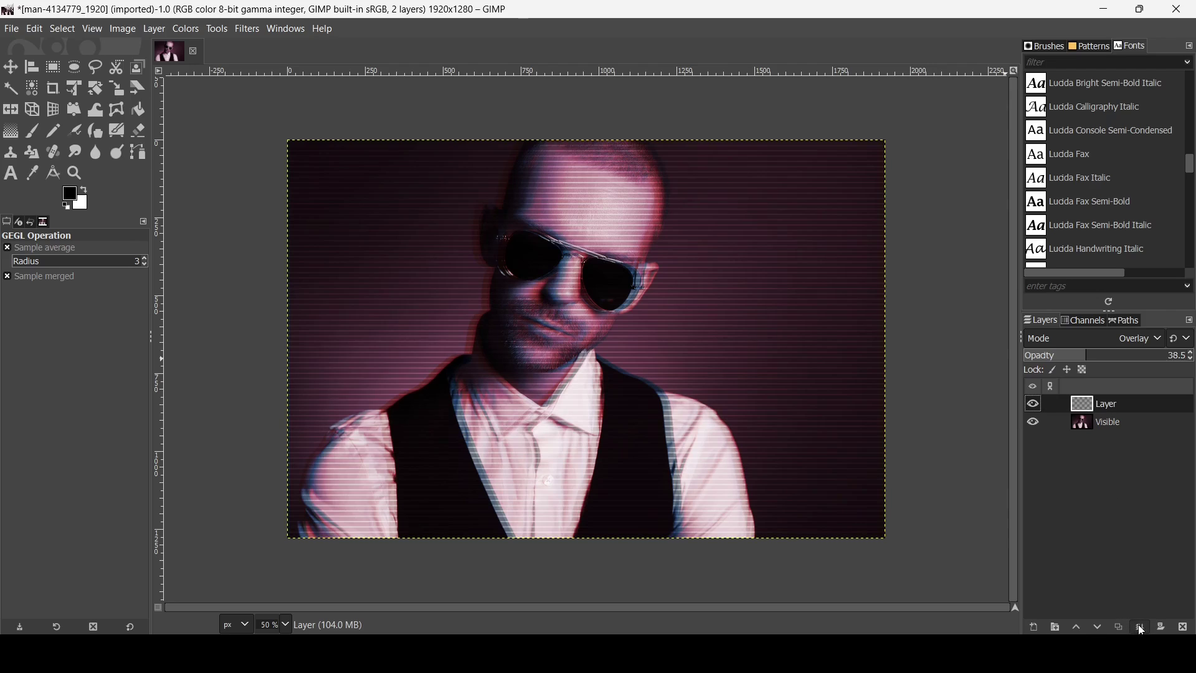
- Merge the scanlines down into Visible and apply Ripple with amplitude 1.0
{"action": "left_click", "coordinate": [1141, 628]}
{"action": "left_click", "coordinate": [247, 30]}
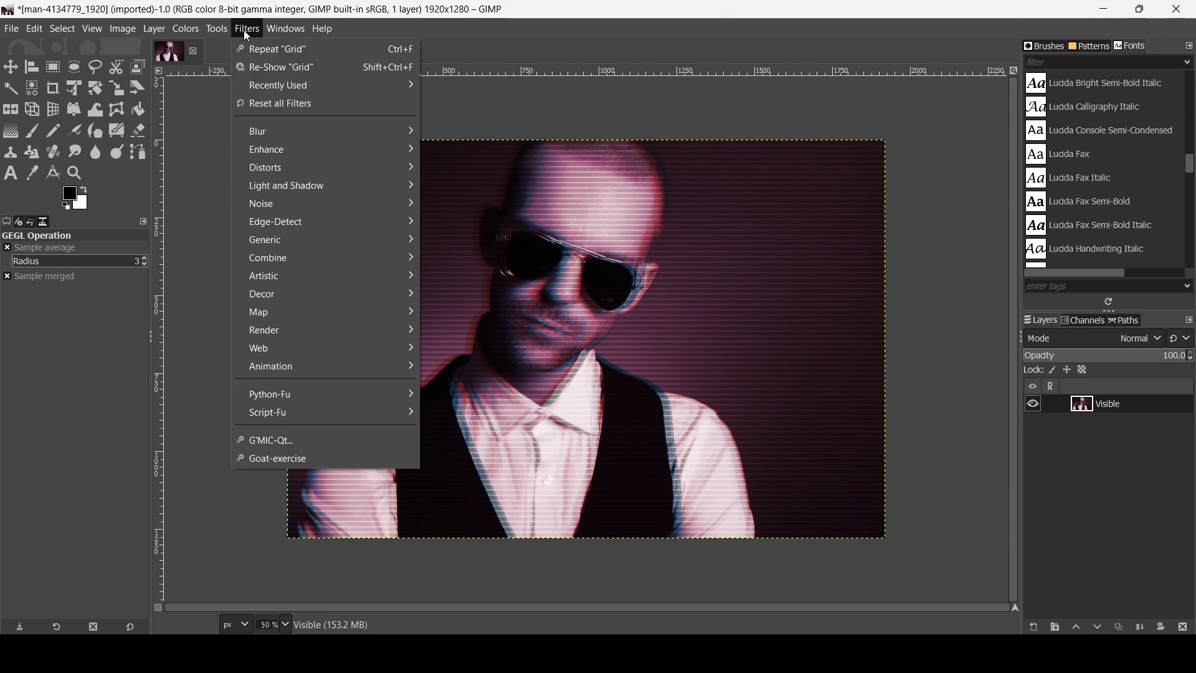
{"action": "mouse_move", "coordinate": [263, 167]}
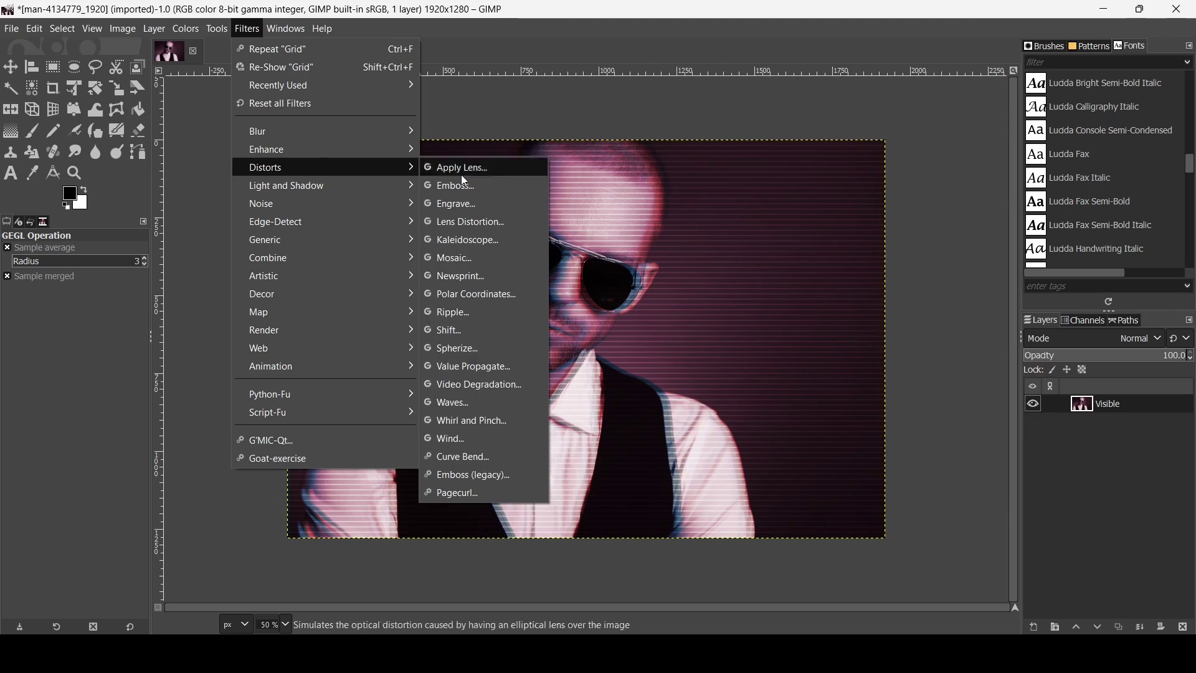
{"action": "left_click", "coordinate": [466, 313]}
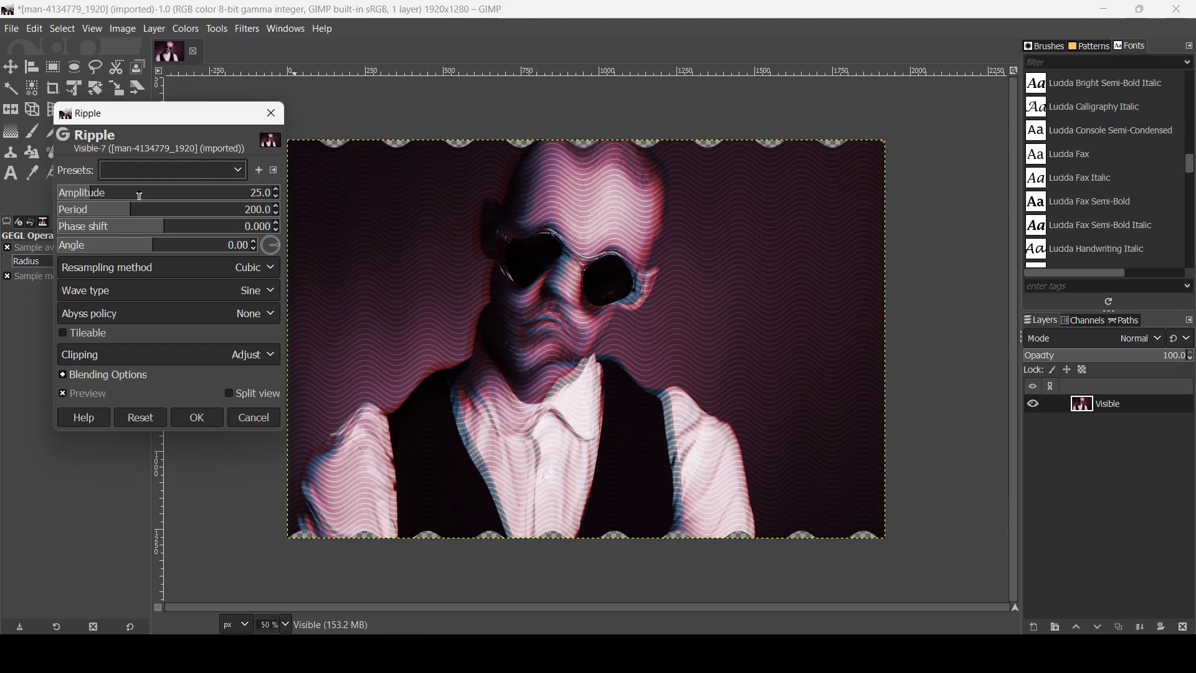
{"action": "left_click", "coordinate": [62, 195]}
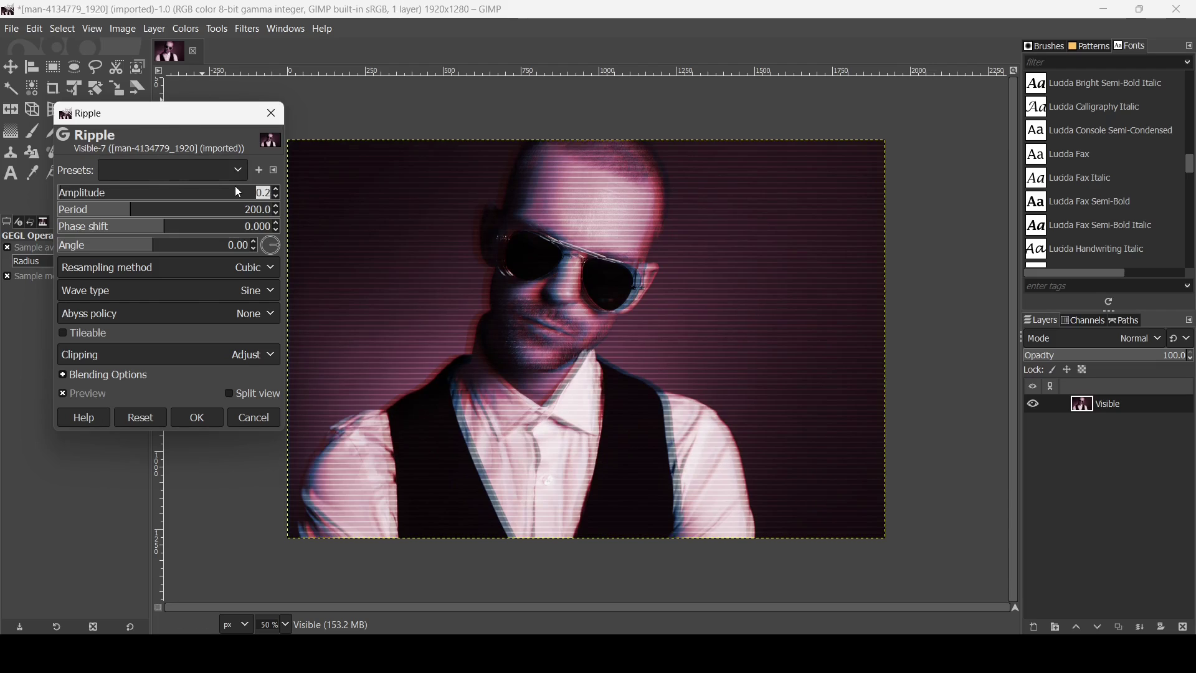
{"action": "key", "text": "Return"}
{"action": "left_click", "coordinate": [195, 418]}
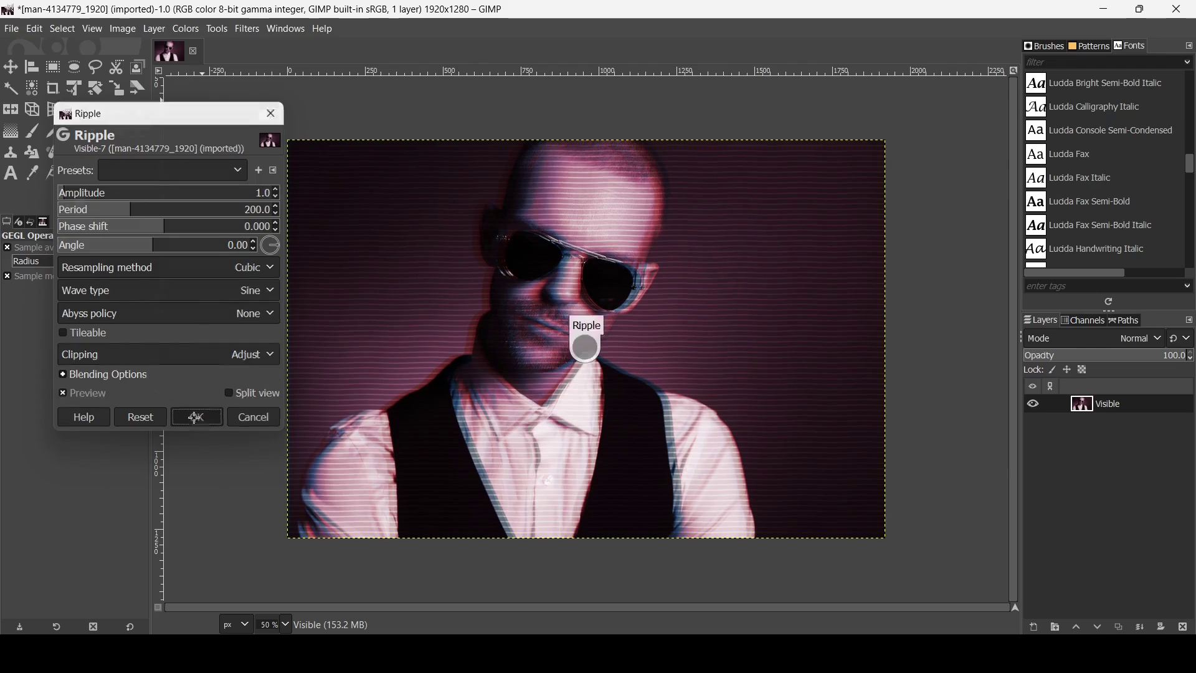
- Duplicate the Visible layer and select a thin strip across the top of the image
{"action": "key", "text": "r"}
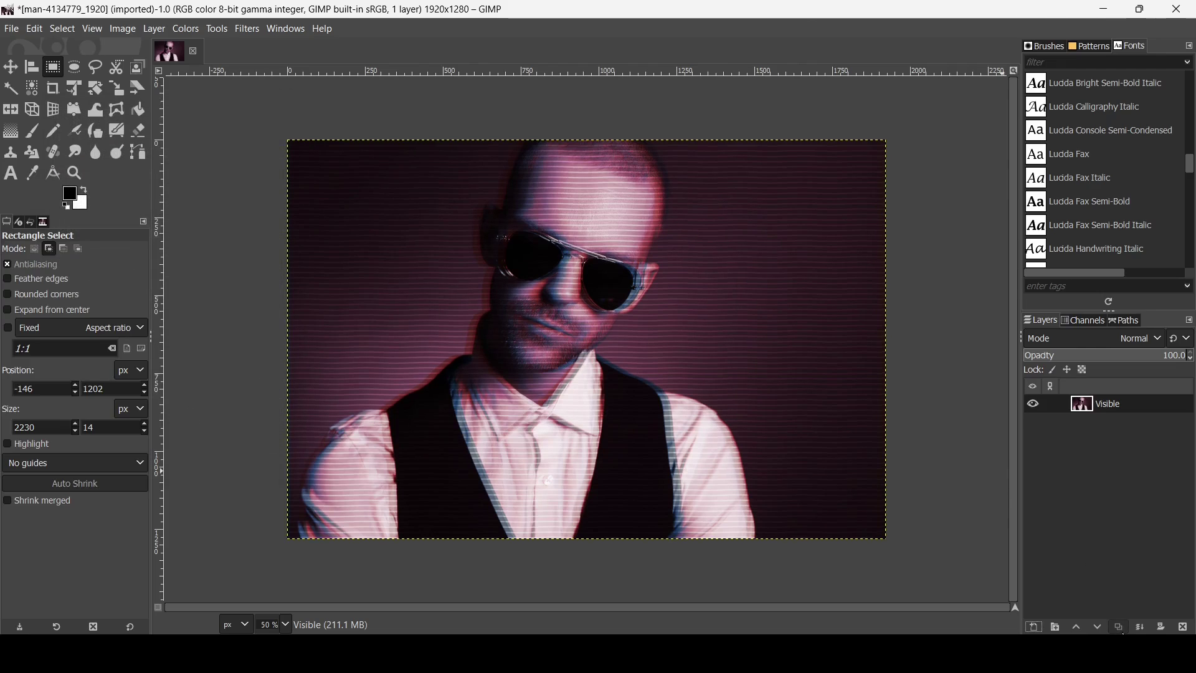
{"action": "left_click", "coordinate": [1119, 627]}
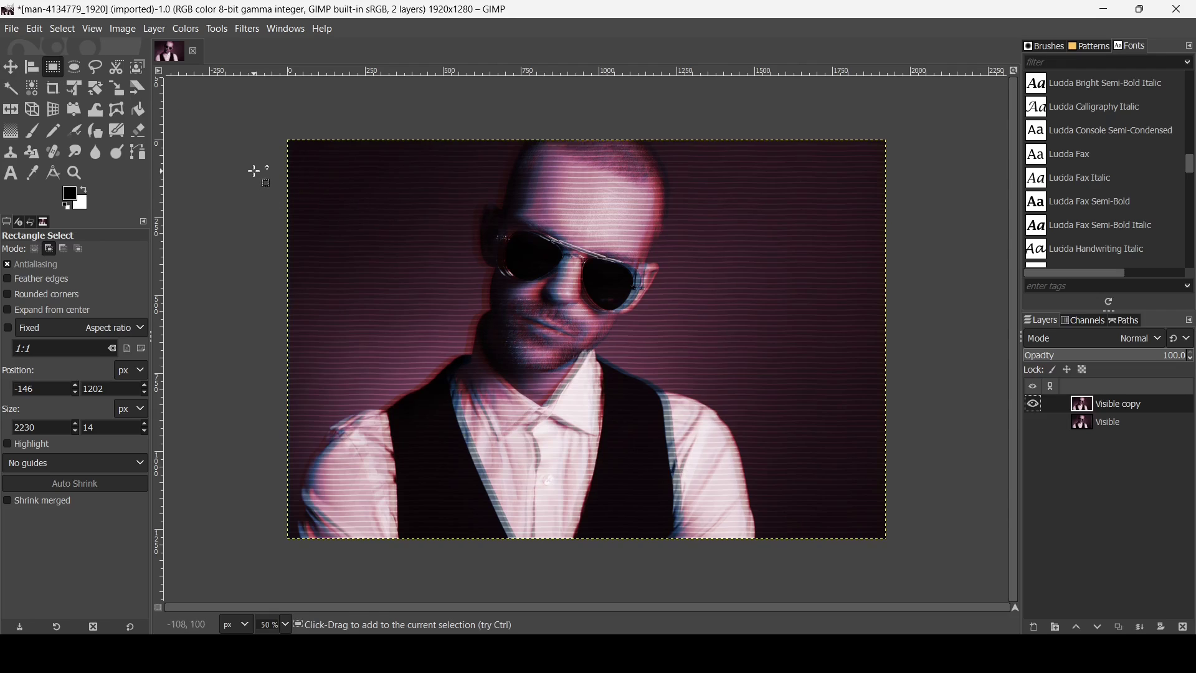
{"action": "left_click_drag", "start_coordinate": [275, 167], "coordinate": [961, 176]}
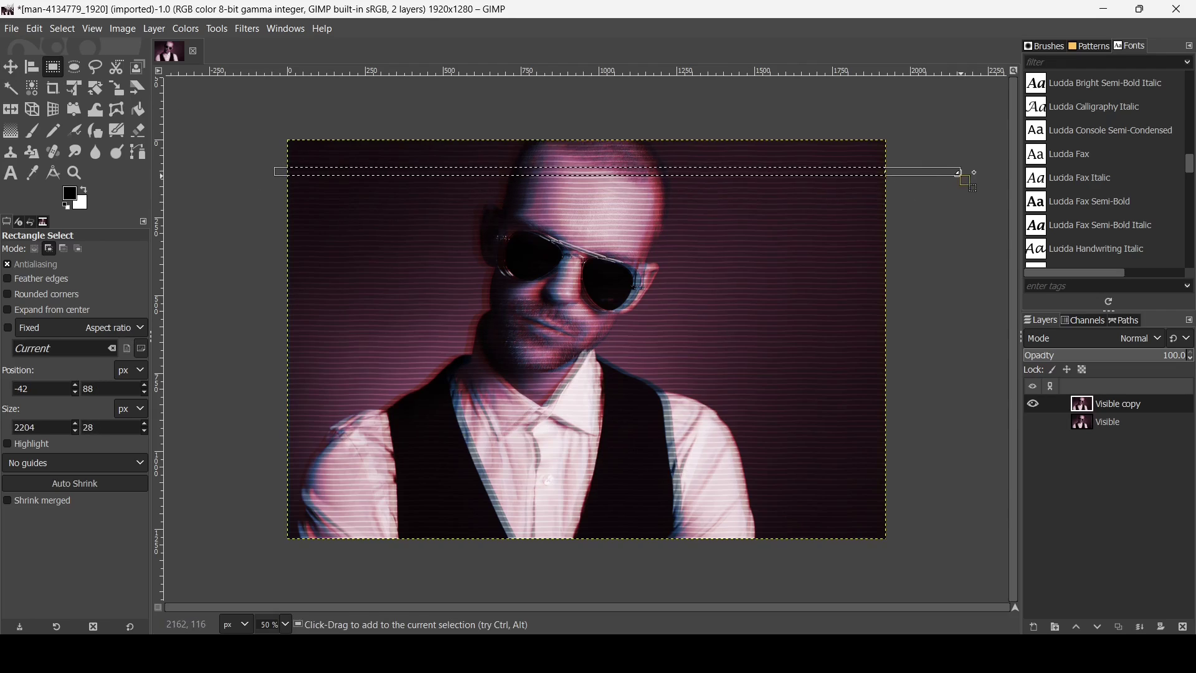
{"action": "left_click", "coordinate": [48, 249]}
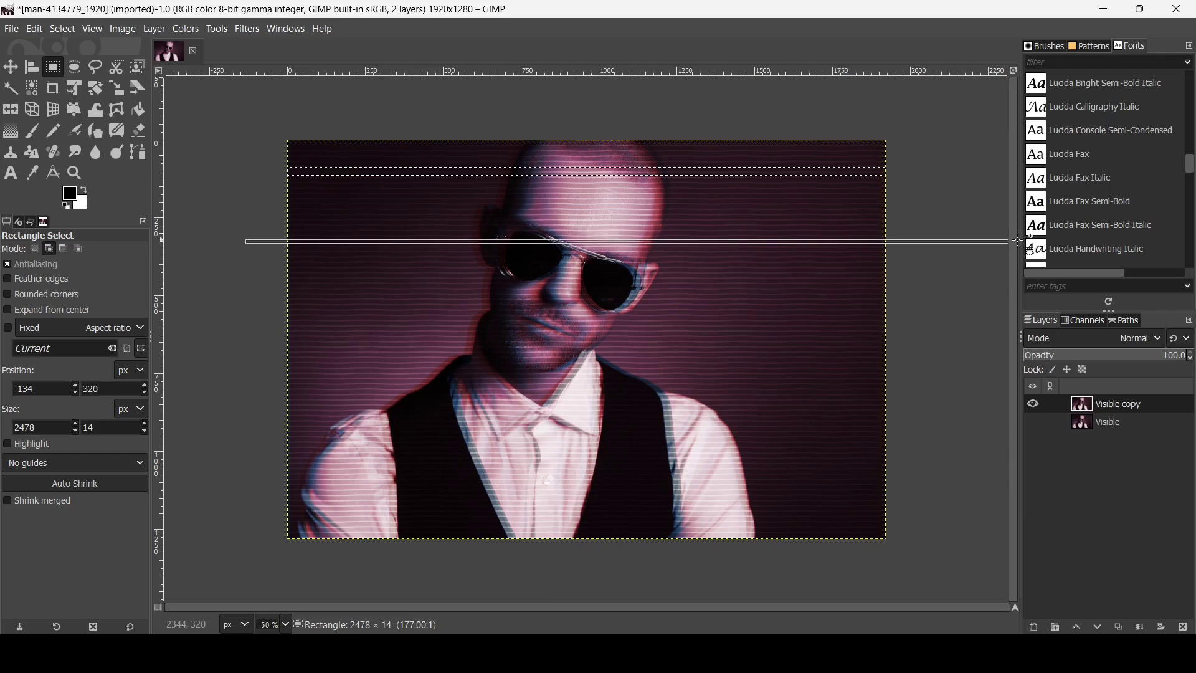
- Add strips across the eyes, chin and chest, then cut and paste them as floating
{"action": "left_click_drag", "start_coordinate": [245, 322], "coordinate": [1024, 332]}
{"action": "left_click_drag", "start_coordinate": [247, 405], "coordinate": [991, 411]}
{"action": "left_click_drag", "start_coordinate": [253, 488], "coordinate": [986, 489]}
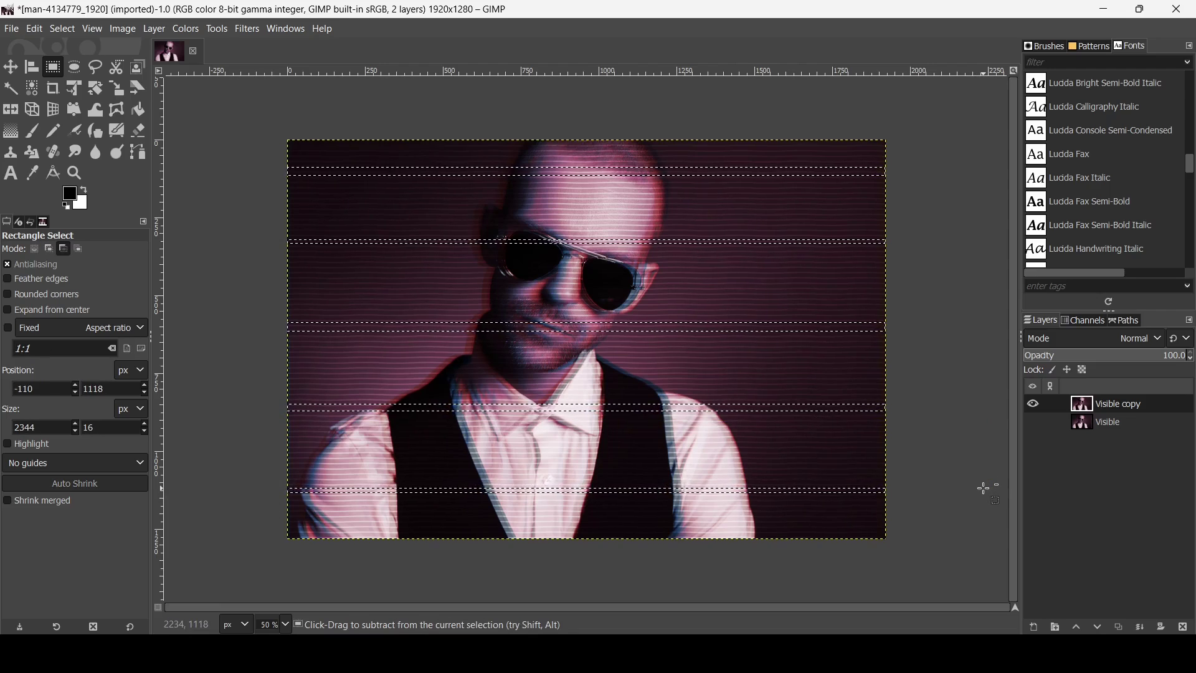
{"action": "key", "text": "ctrl+x"}
{"action": "key", "text": "ctrl+v"}
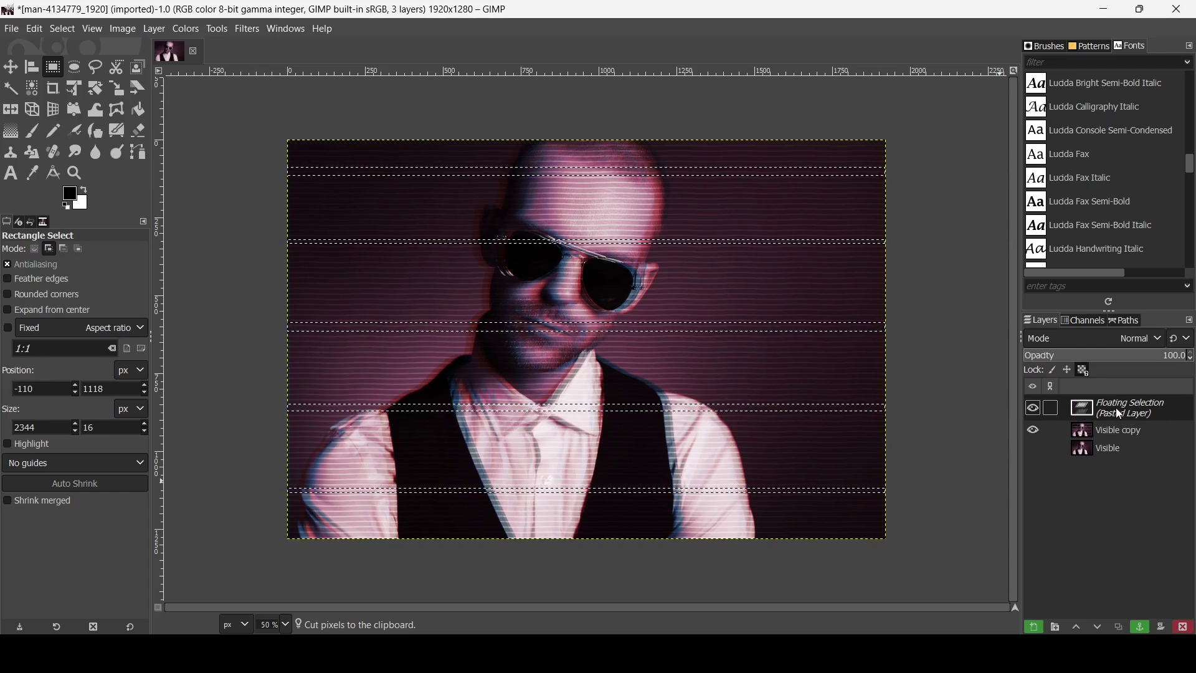
- Make the pasted strips a new Pasted Layer and move it back near its origin, 16 px right
{"action": "left_click", "coordinate": [1036, 628]}
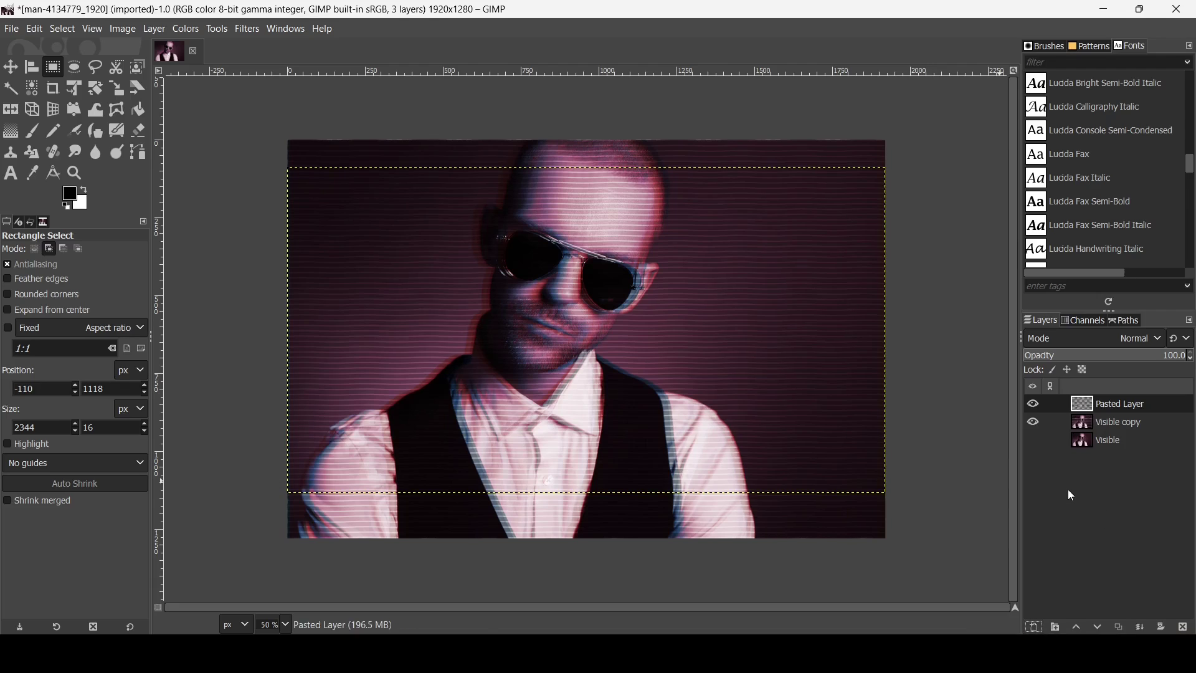
{"action": "left_click", "coordinate": [19, 70]}
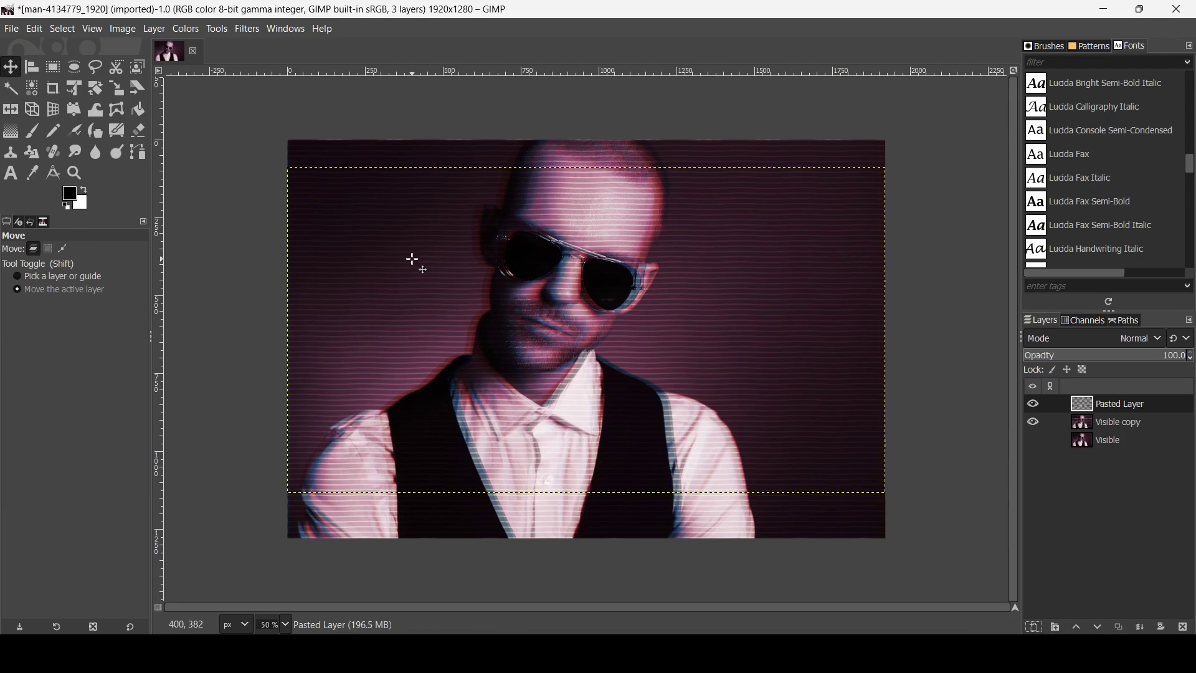
{"action": "left_click_drag", "start_coordinate": [595, 311], "coordinate": [348, 92]}
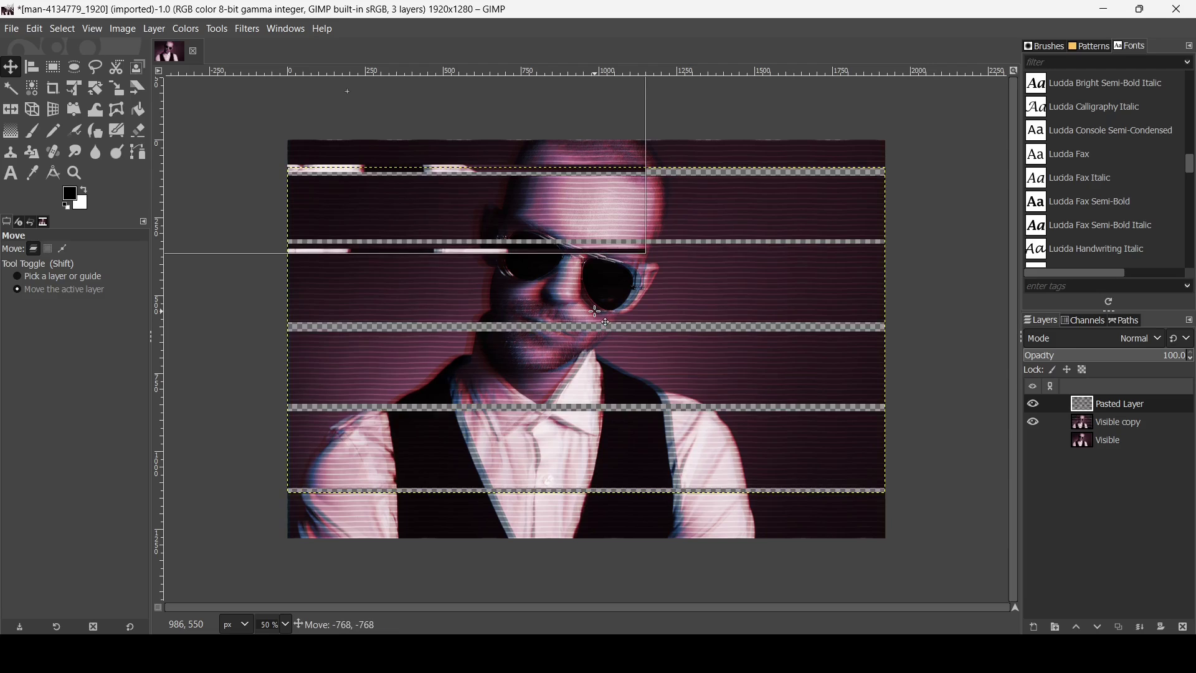
{"action": "left_click_drag", "start_coordinate": [594, 311], "coordinate": [599, 311]}
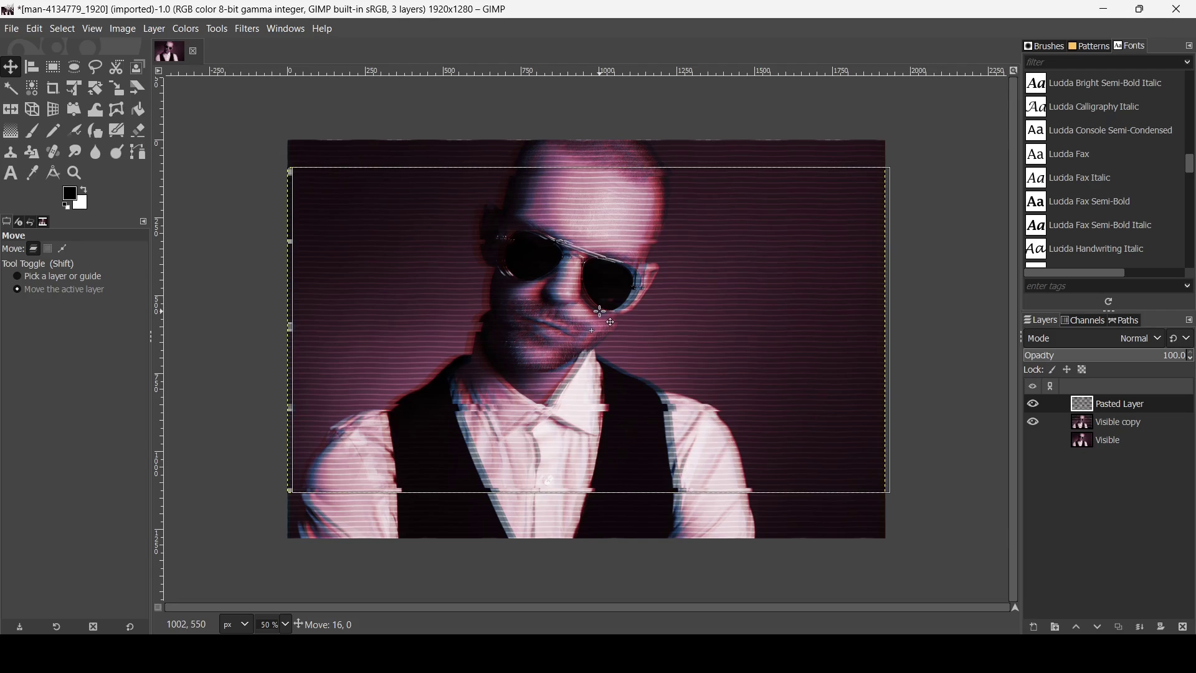
{"action": "left_click_drag", "start_coordinate": [600, 312], "coordinate": [599, 312]}
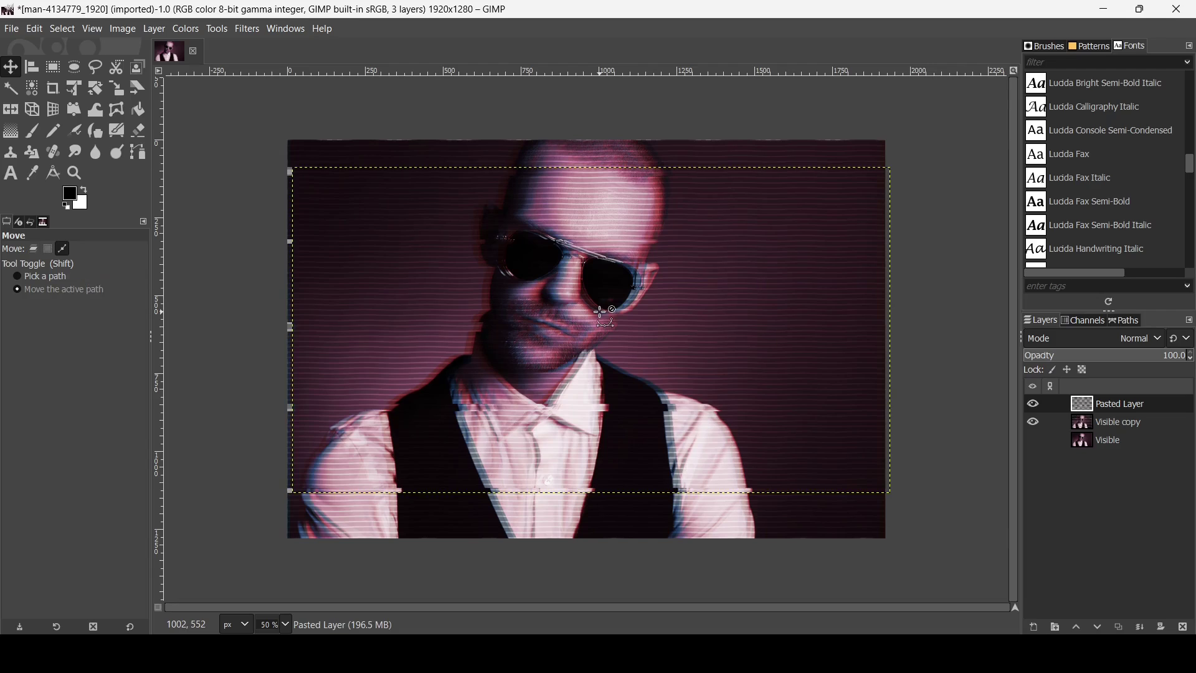
- Hide Pasted Layer and make Visible copy the active layer
{"action": "left_click", "coordinate": [1034, 405]}
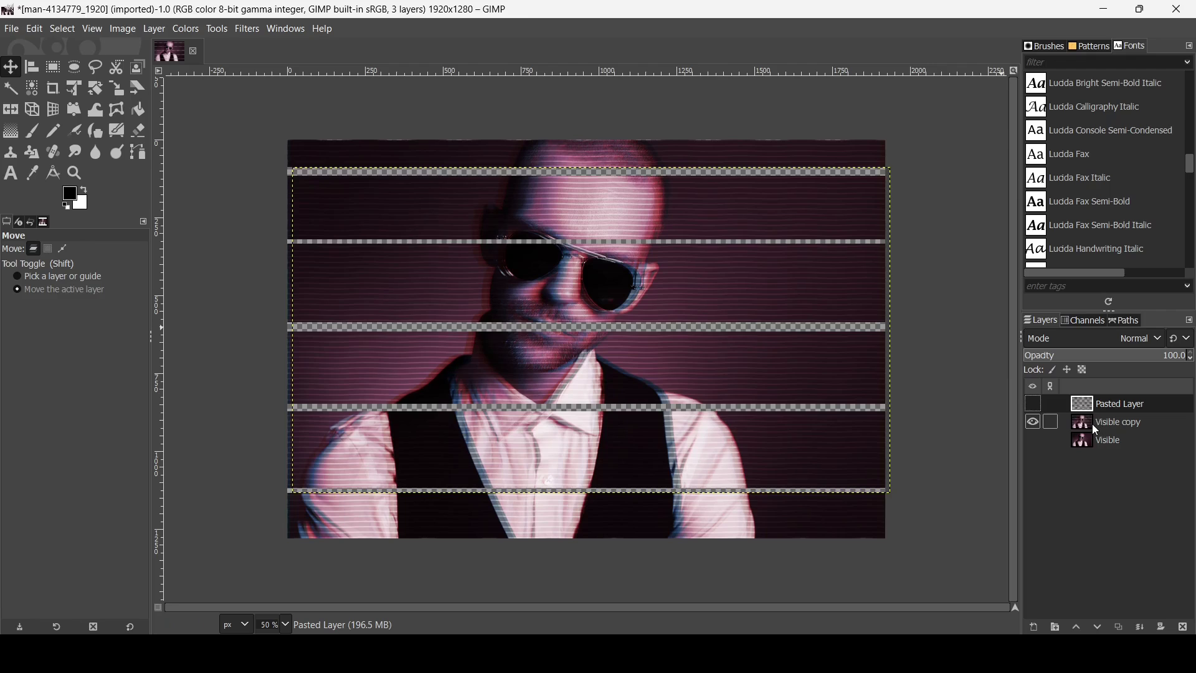
{"action": "left_click", "coordinate": [1096, 425]}
{"action": "left_click", "coordinate": [1034, 423]}
{"action": "left_click", "coordinate": [1034, 423]}
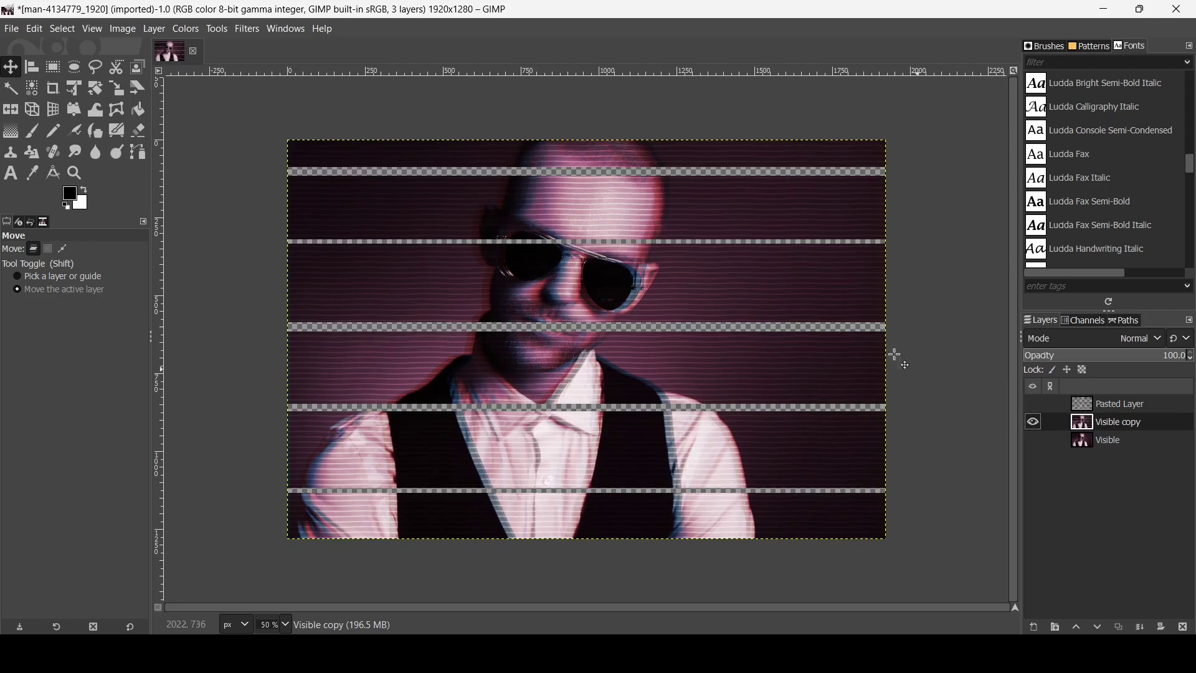
{"action": "left_click", "coordinate": [56, 67]}
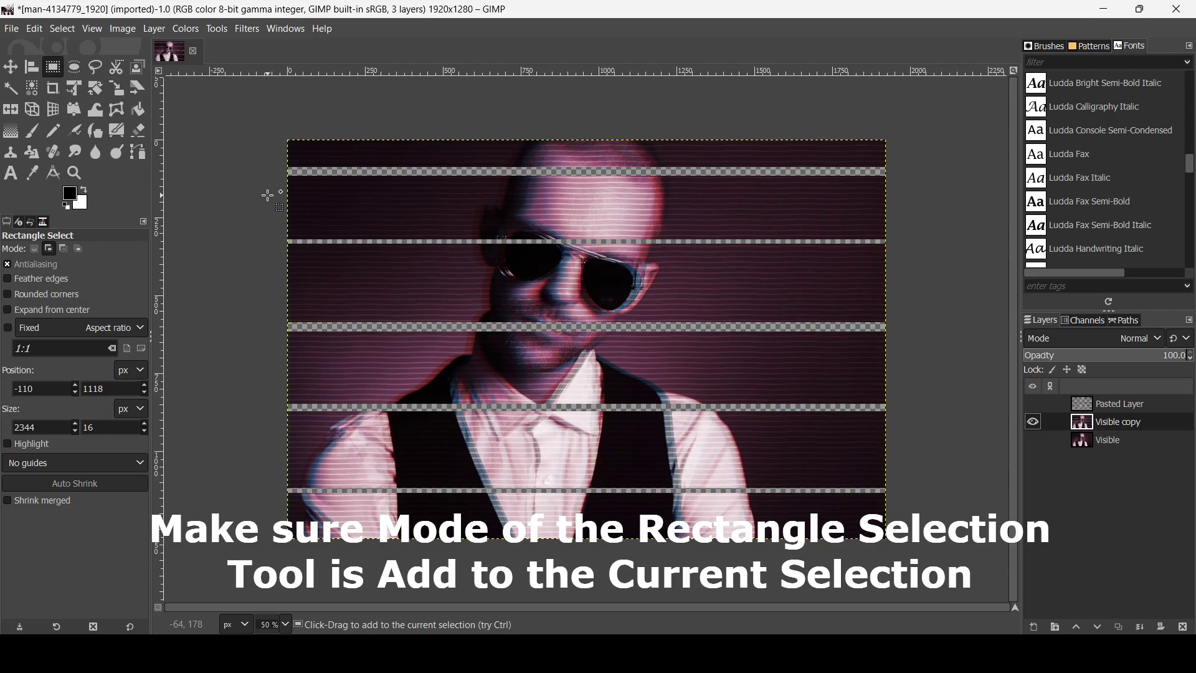
- Select six thin horizontal strips across Visible copy, cut them, and paste them back floating
{"action": "left_click_drag", "start_coordinate": [262, 193], "coordinate": [924, 198]}
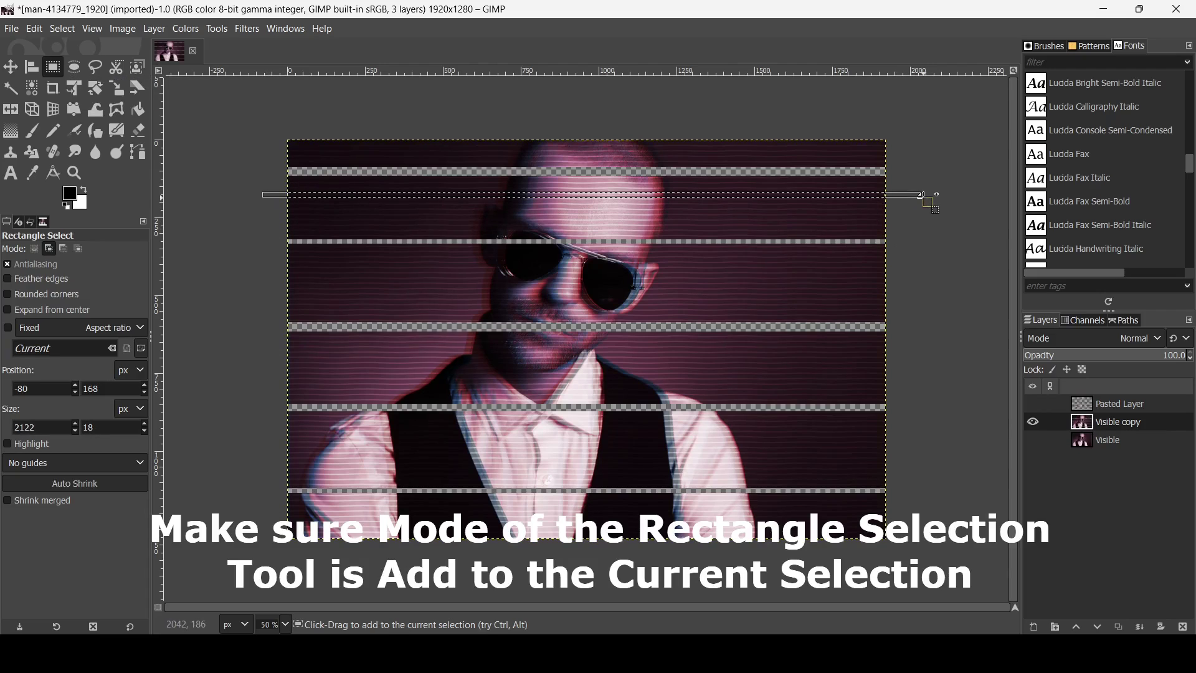
{"action": "left_click_drag", "start_coordinate": [269, 261], "coordinate": [953, 268]}
{"action": "left_click_drag", "start_coordinate": [266, 352], "coordinate": [908, 357]}
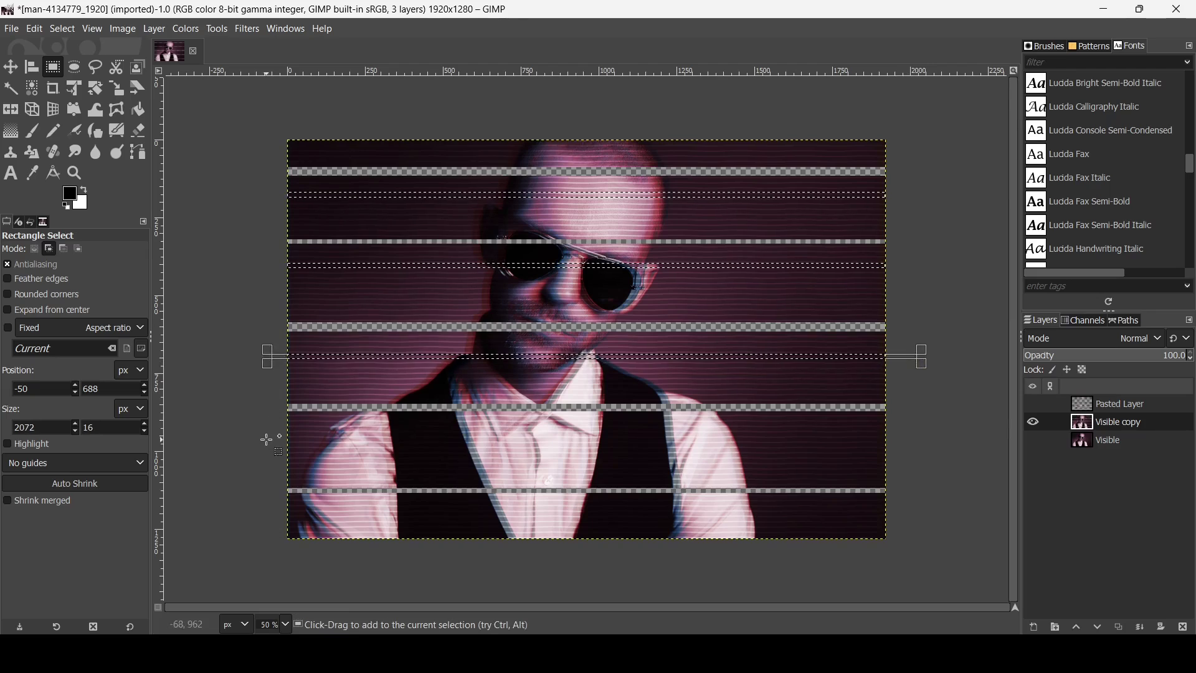
{"action": "left_click_drag", "start_coordinate": [267, 439], "coordinate": [926, 447]}
{"action": "left_click_drag", "start_coordinate": [258, 508], "coordinate": [961, 528]}
{"action": "left_click_drag", "start_coordinate": [272, 295], "coordinate": [1004, 300]}
{"action": "key", "text": "ctrl"}
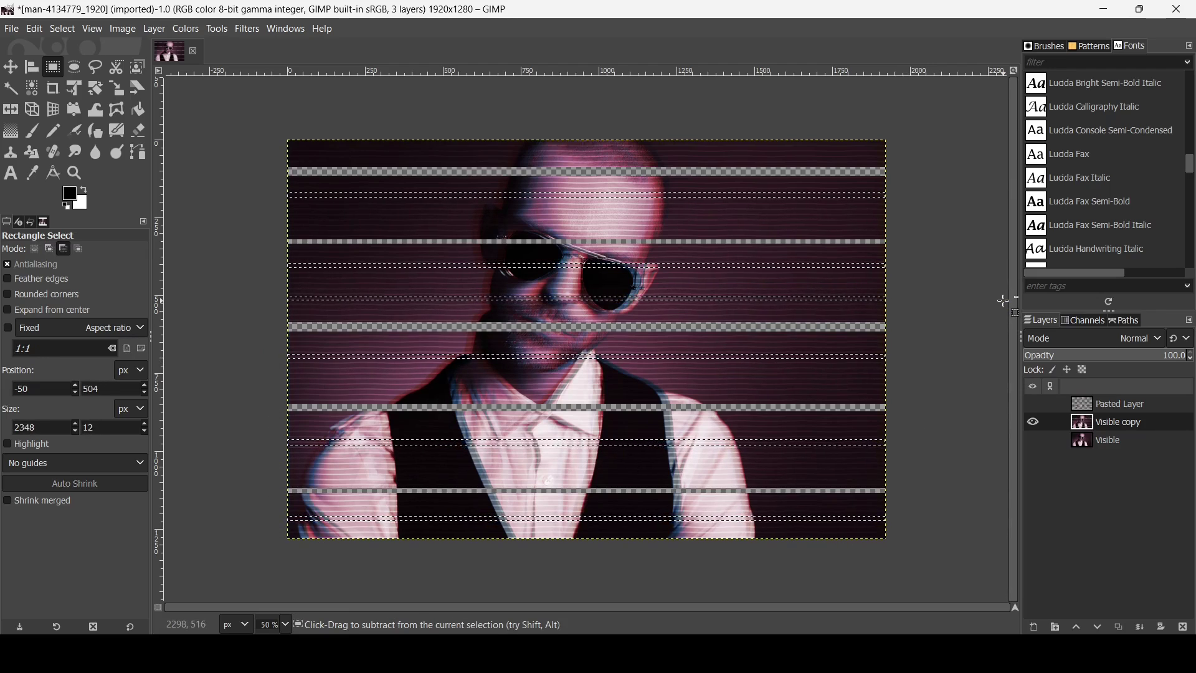
{"action": "key", "text": "ctrl+x"}
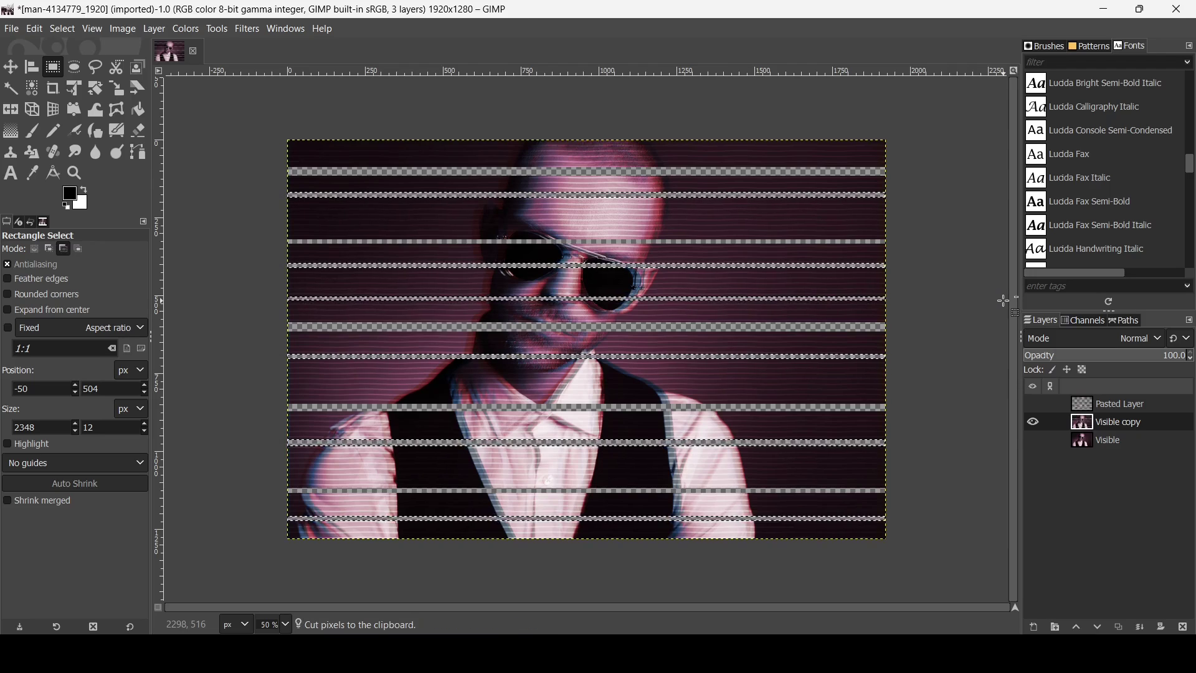
{"action": "key", "text": "ctrl+v"}
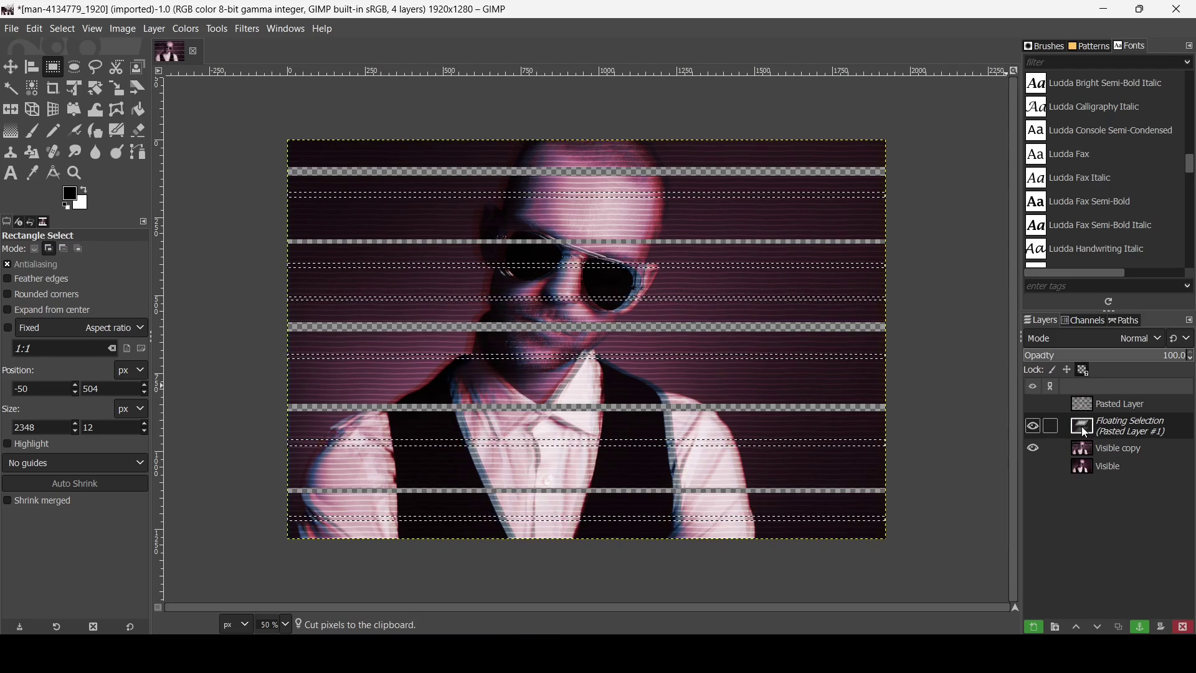
- Turn the floating strips into Pasted Layer #1 and nudge it a few pixels sideways with the arrow keys
{"action": "left_click", "coordinate": [1036, 628]}
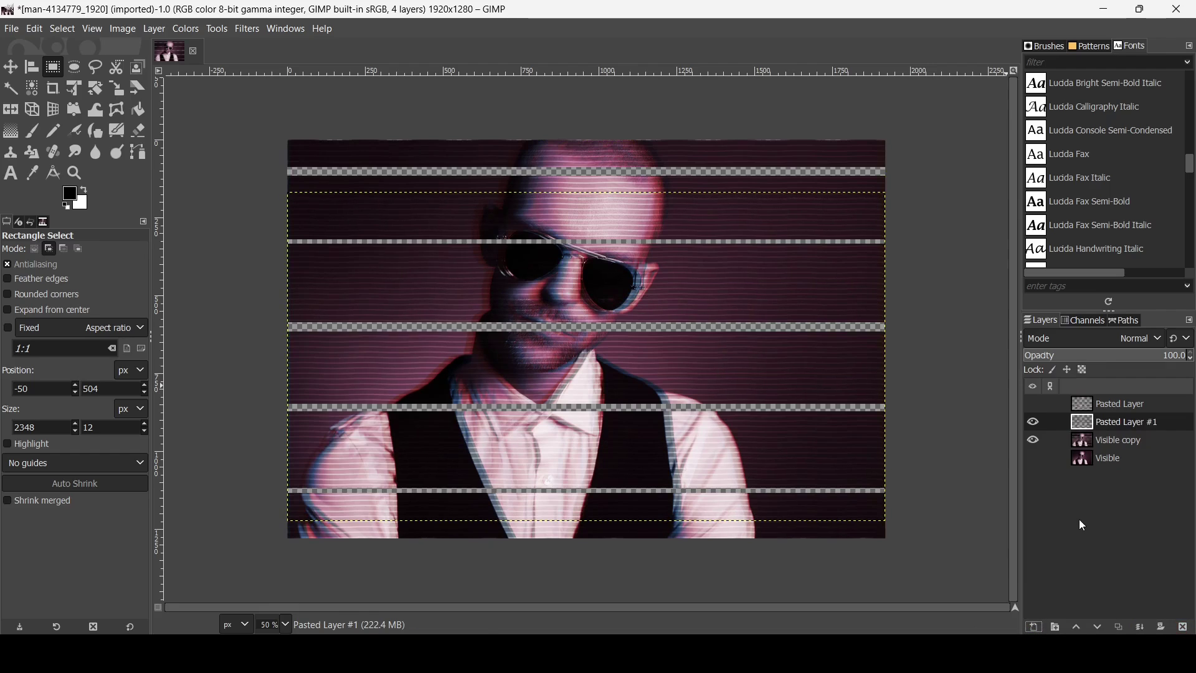
{"action": "left_click", "coordinate": [10, 67]}
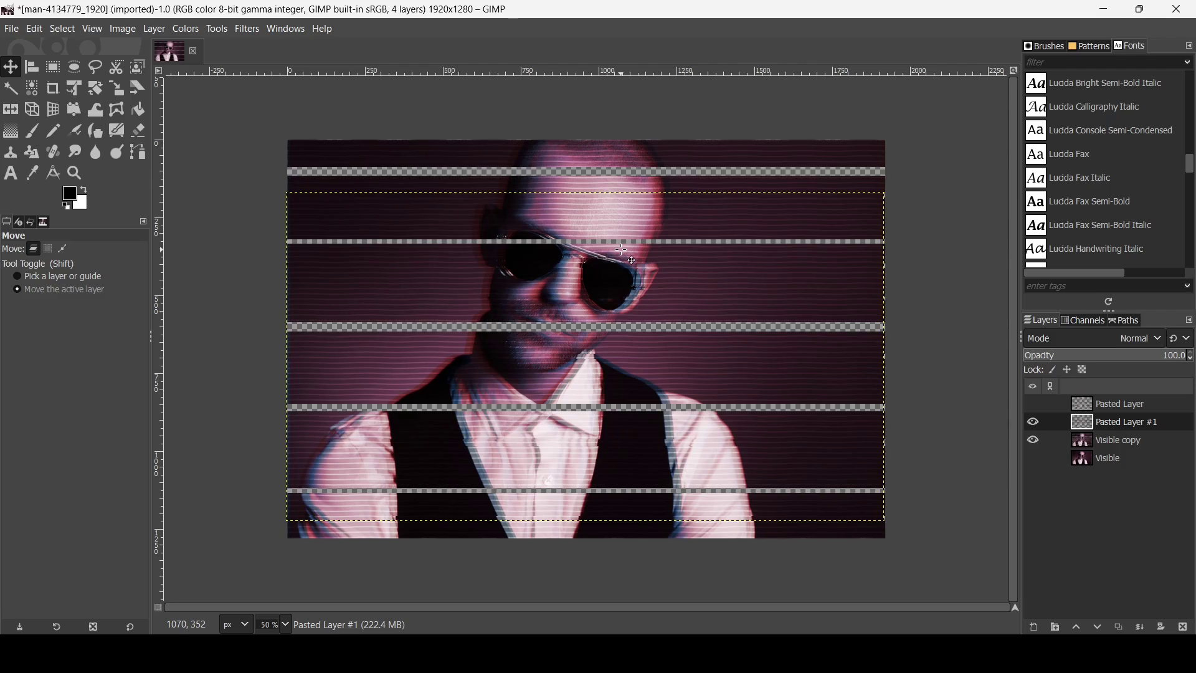
{"action": "key", "text": "Left"}
{"action": "key", "text": "Left"}
{"action": "key", "text": "Left"}
{"action": "key", "text": "Left"}
{"action": "key", "text": "Left"}
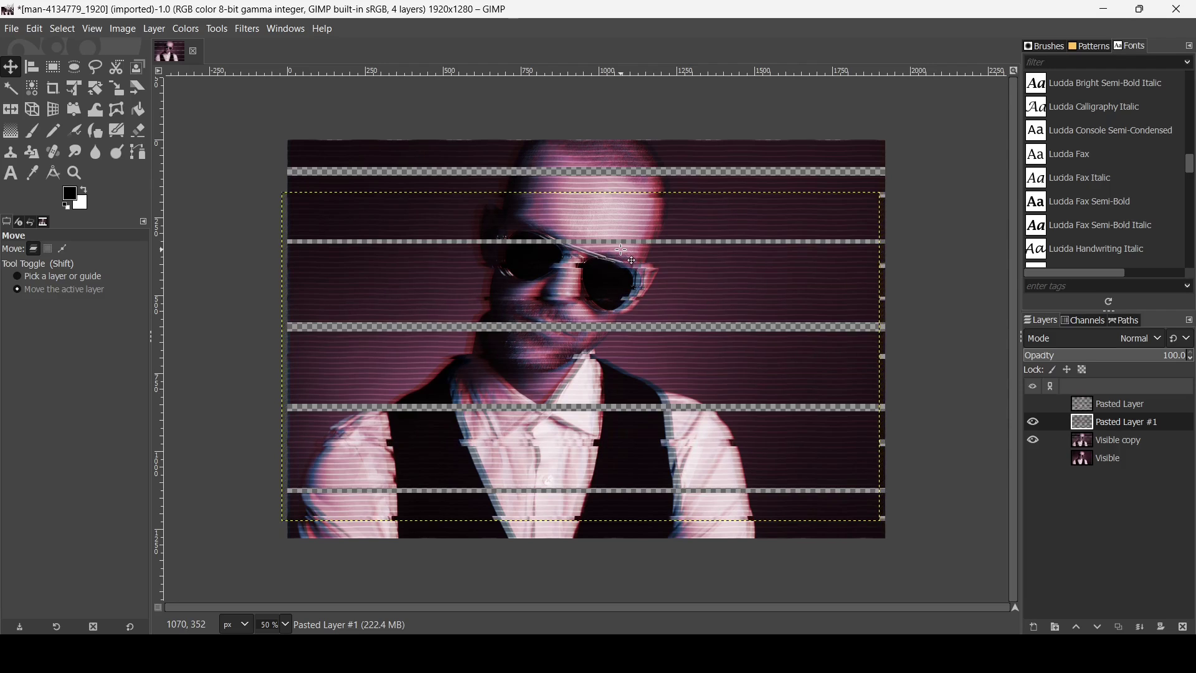
{"action": "key", "text": "Right"}
{"action": "key", "text": "Right"}
{"action": "key", "text": "Right"}
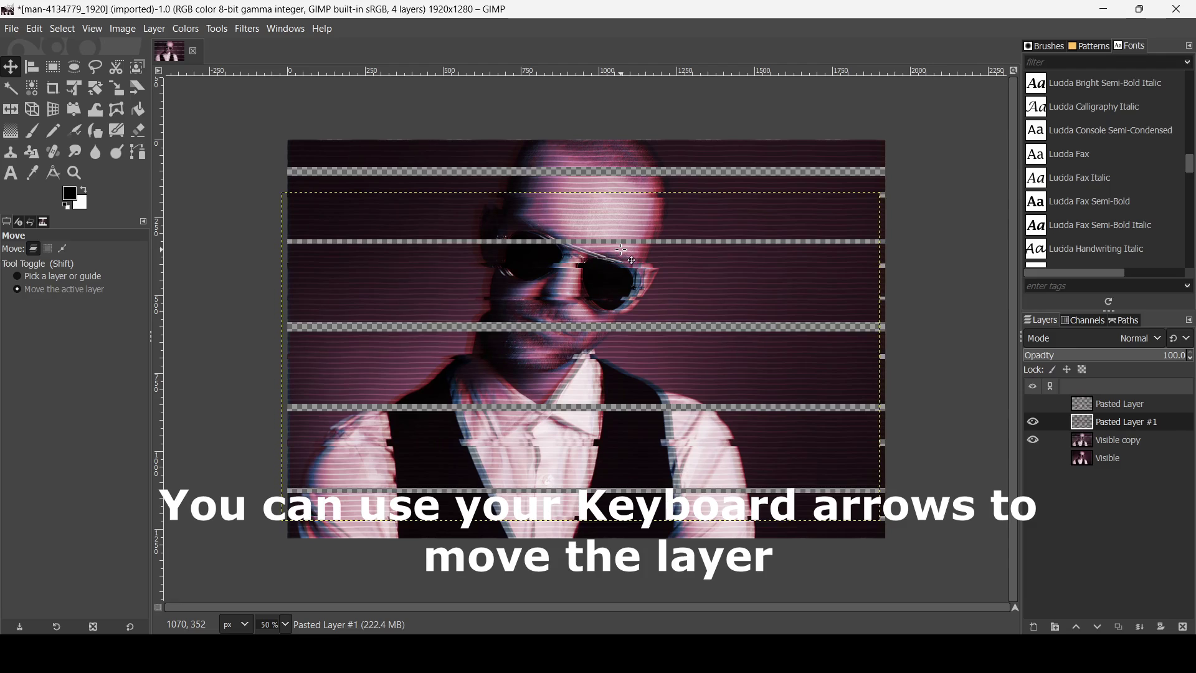
{"action": "key", "text": "Right"}
{"action": "key", "text": "Right"}
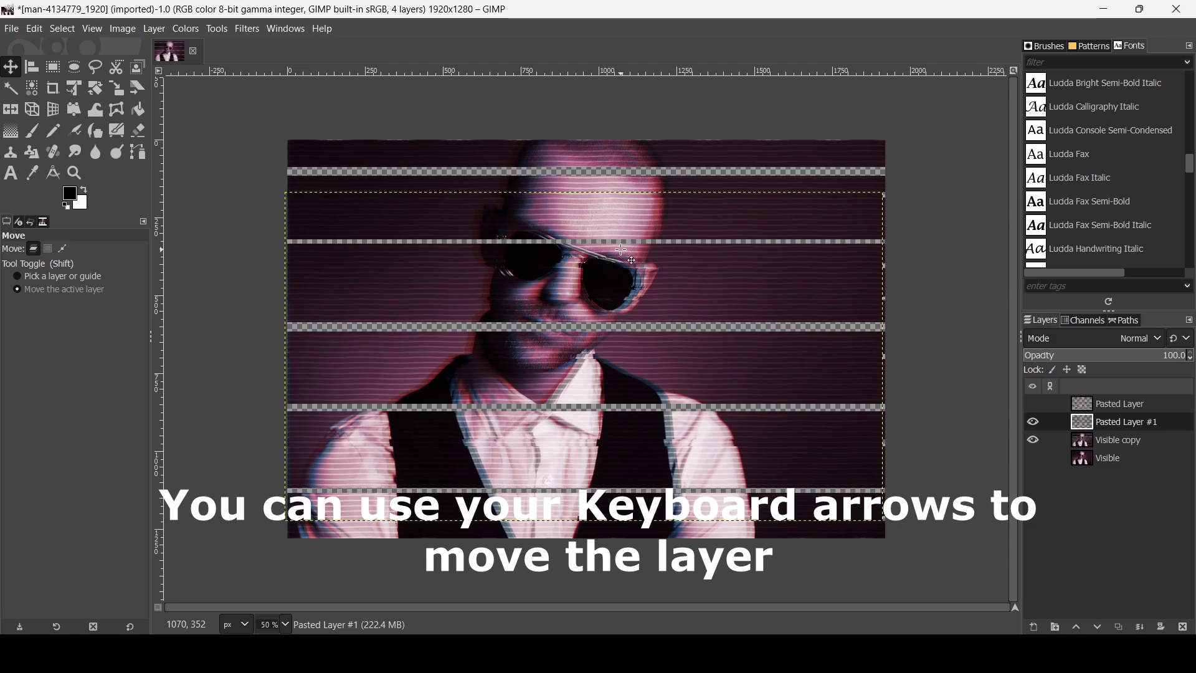
{"action": "key", "text": "Left"}
{"action": "key", "text": "Left"}
{"action": "key", "text": "Left"}
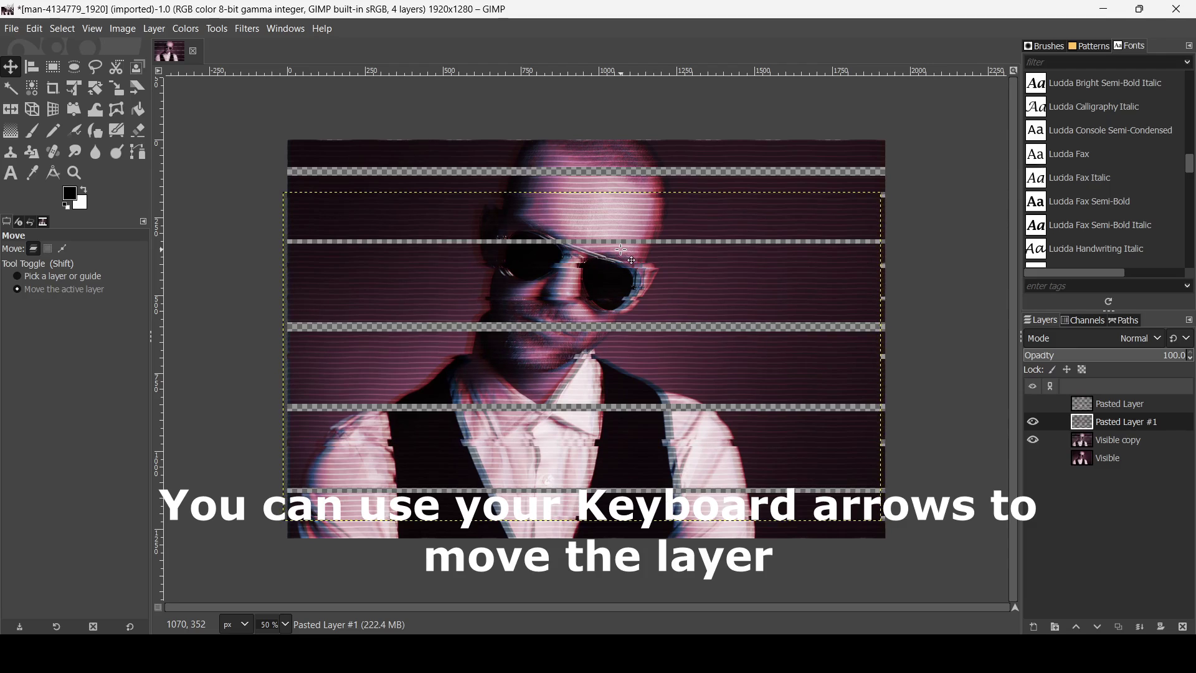
- Show Pasted Layer again and make Pasted Layer #1 the active layer
{"action": "left_click", "coordinate": [1031, 406]}
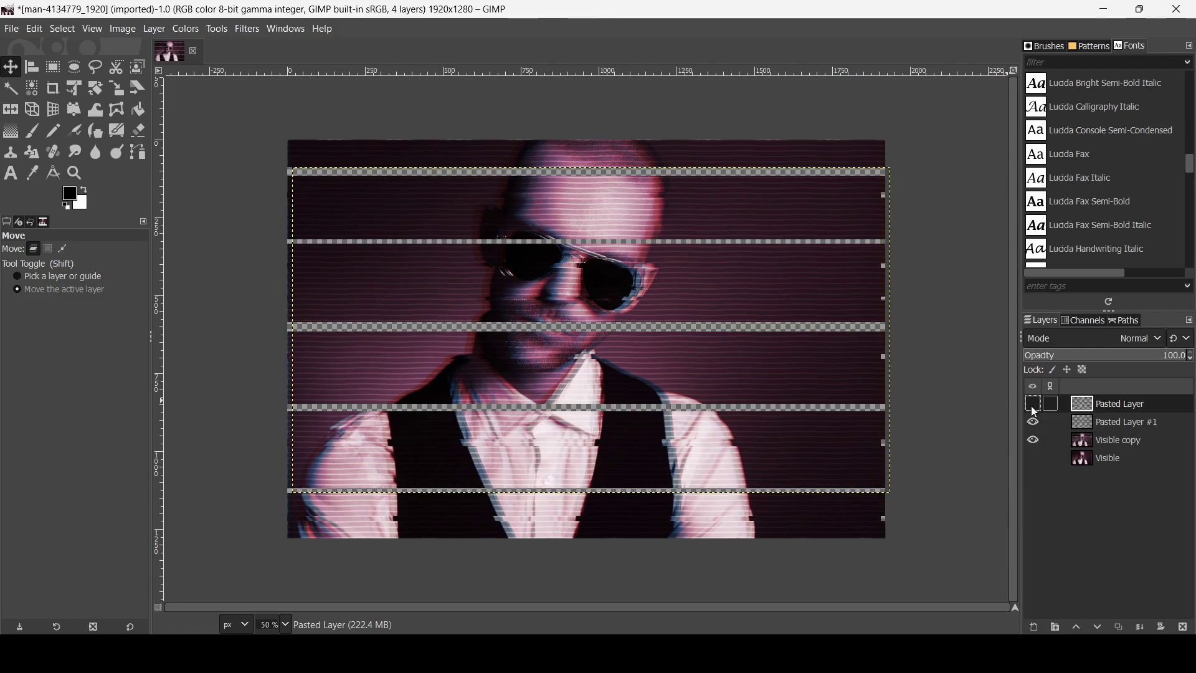
{"action": "left_click", "coordinate": [1033, 405]}
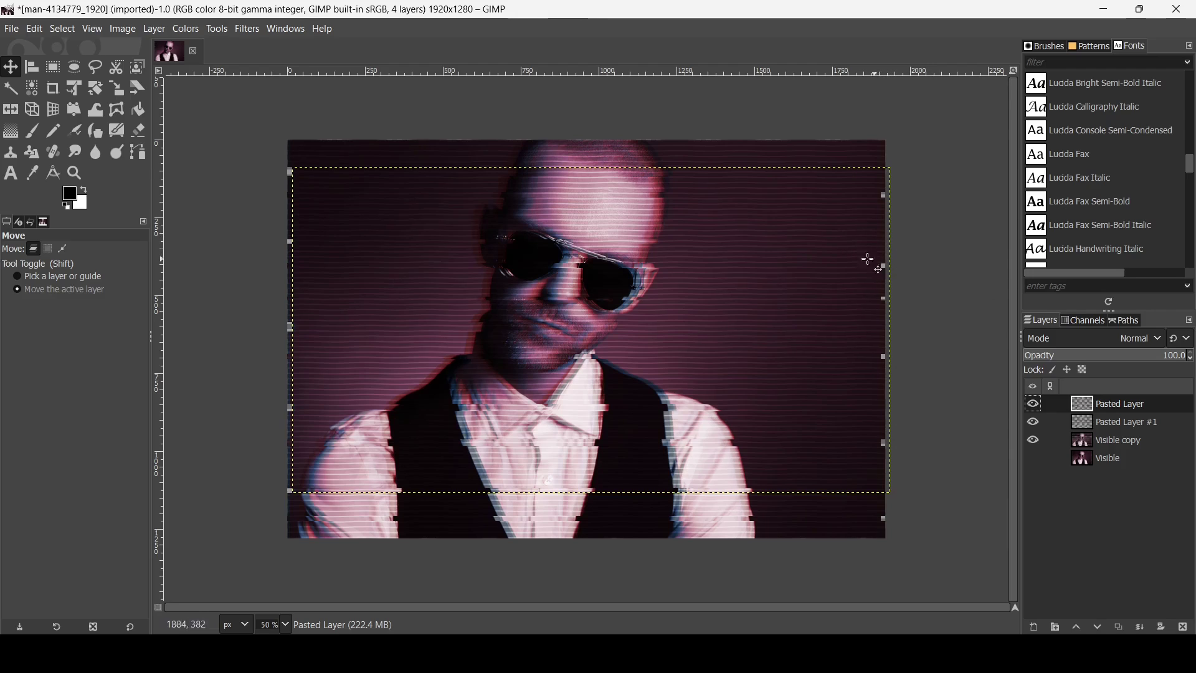
{"action": "left_click", "coordinate": [1090, 427]}
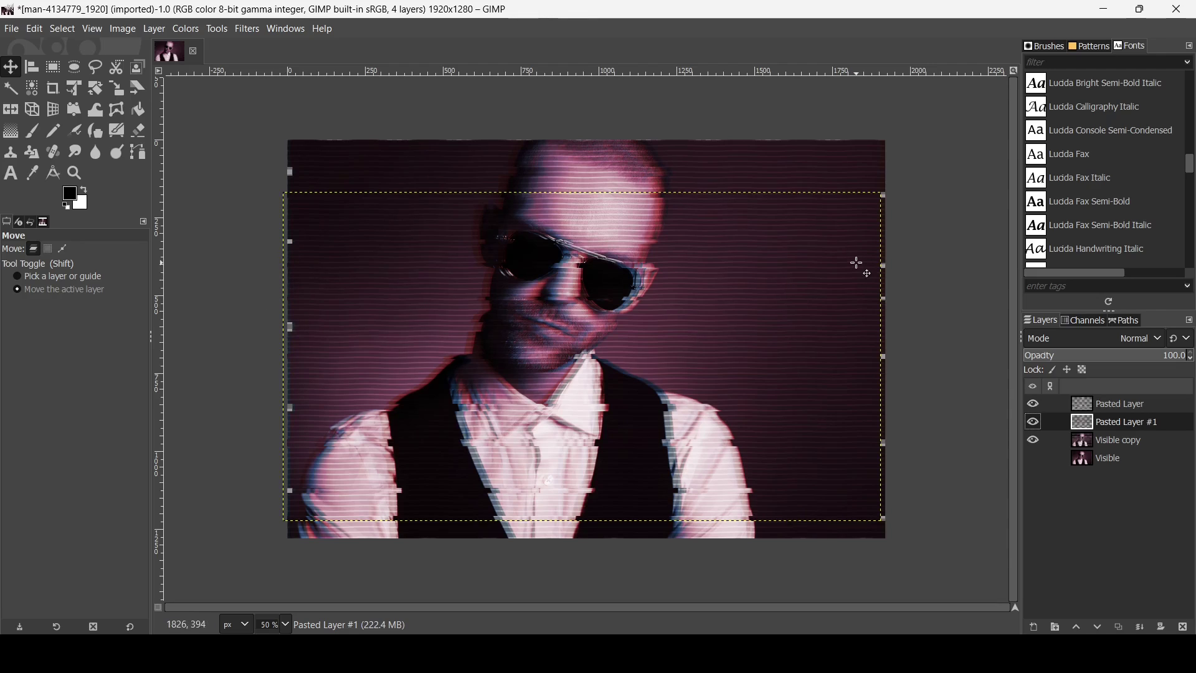
- Merge Pasted Layer and Pasted Layer #1 down into Visible copy
{"action": "left_click", "coordinate": [1085, 406]}
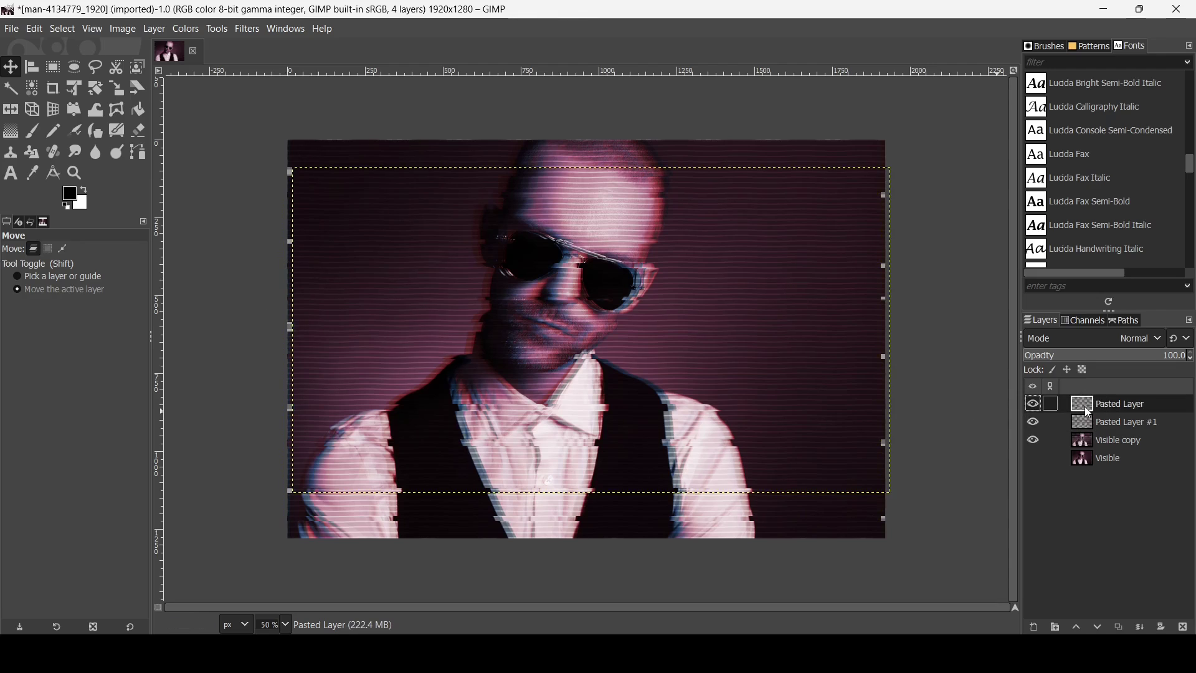
{"action": "left_click", "coordinate": [1141, 627]}
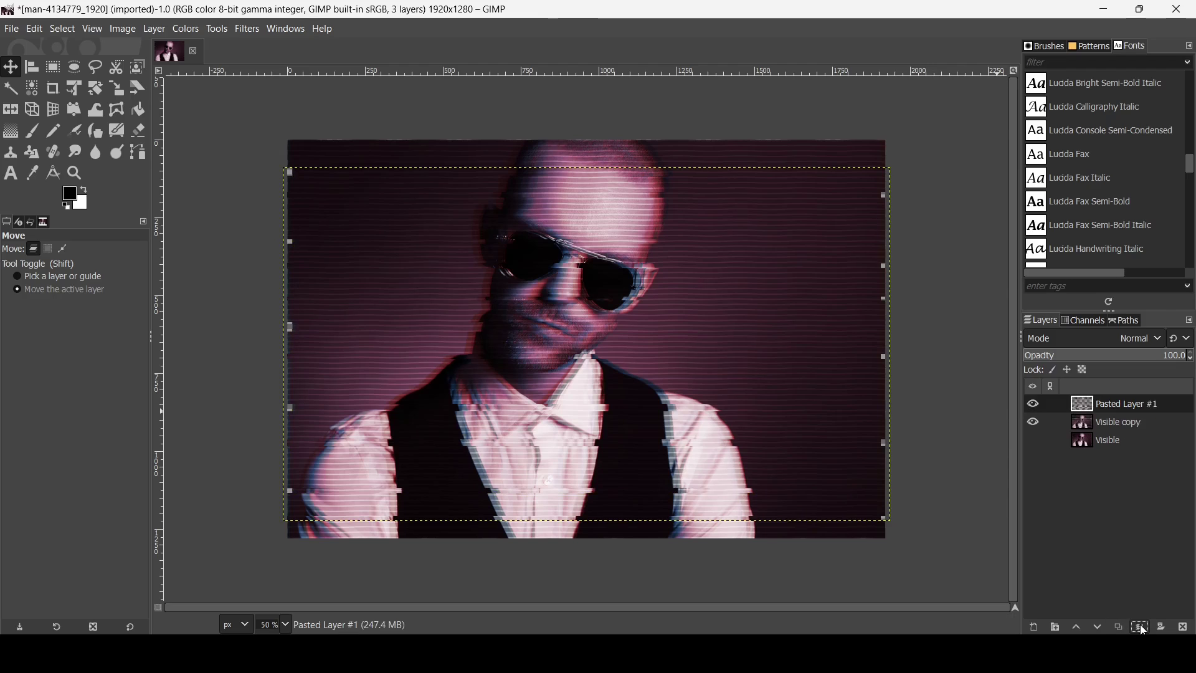
{"action": "left_click", "coordinate": [1140, 627]}
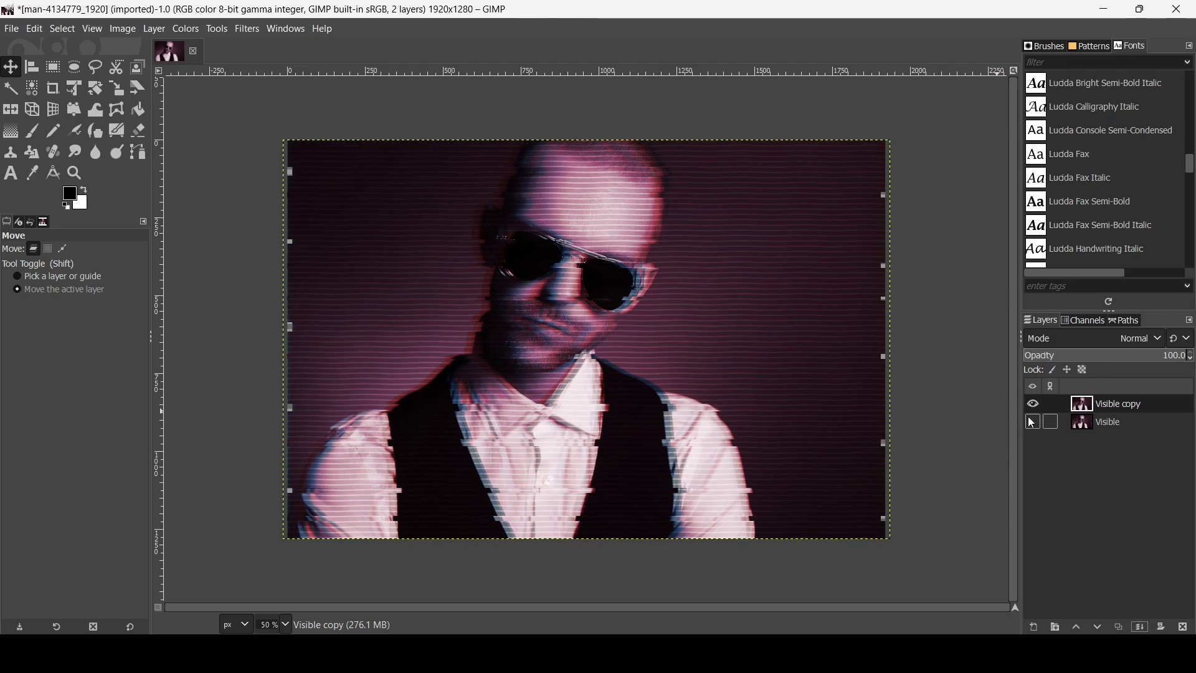
- Toggle the Visible layer to inspect the strips, then merge Visible copy down into Visible
{"action": "left_click", "coordinate": [1104, 430]}
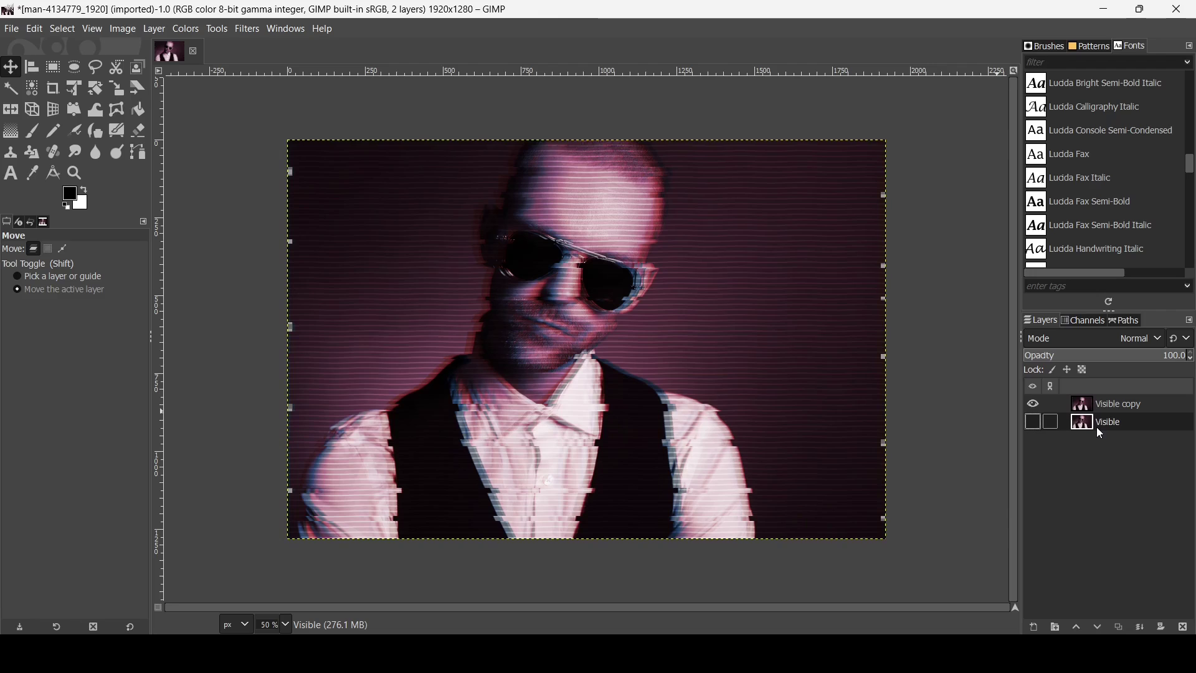
{"action": "left_click", "coordinate": [1034, 424]}
{"action": "left_click", "coordinate": [1034, 424]}
{"action": "scroll", "coordinate": [692, 244], "scroll_direction": "up", "scroll_amount": 3}
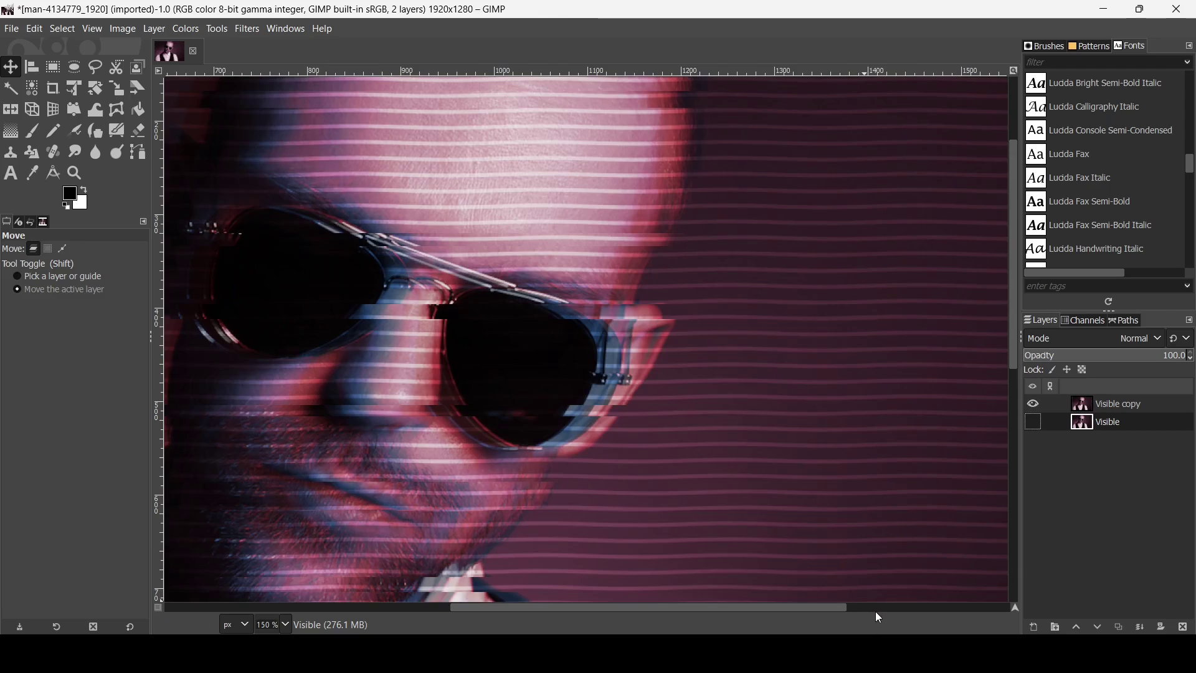
{"action": "left_click", "coordinate": [876, 611]}
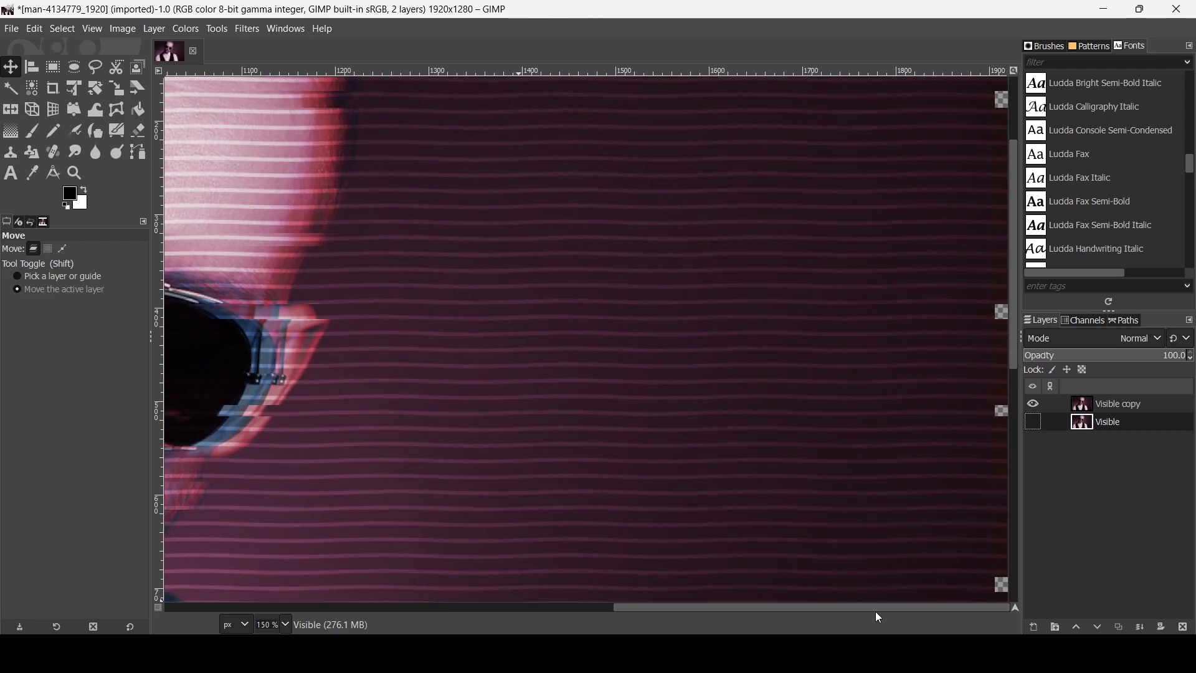
{"action": "left_click", "coordinate": [1032, 424]}
{"action": "key", "text": "minus"}
{"action": "key", "text": "minus"}
{"action": "key", "text": "minus"}
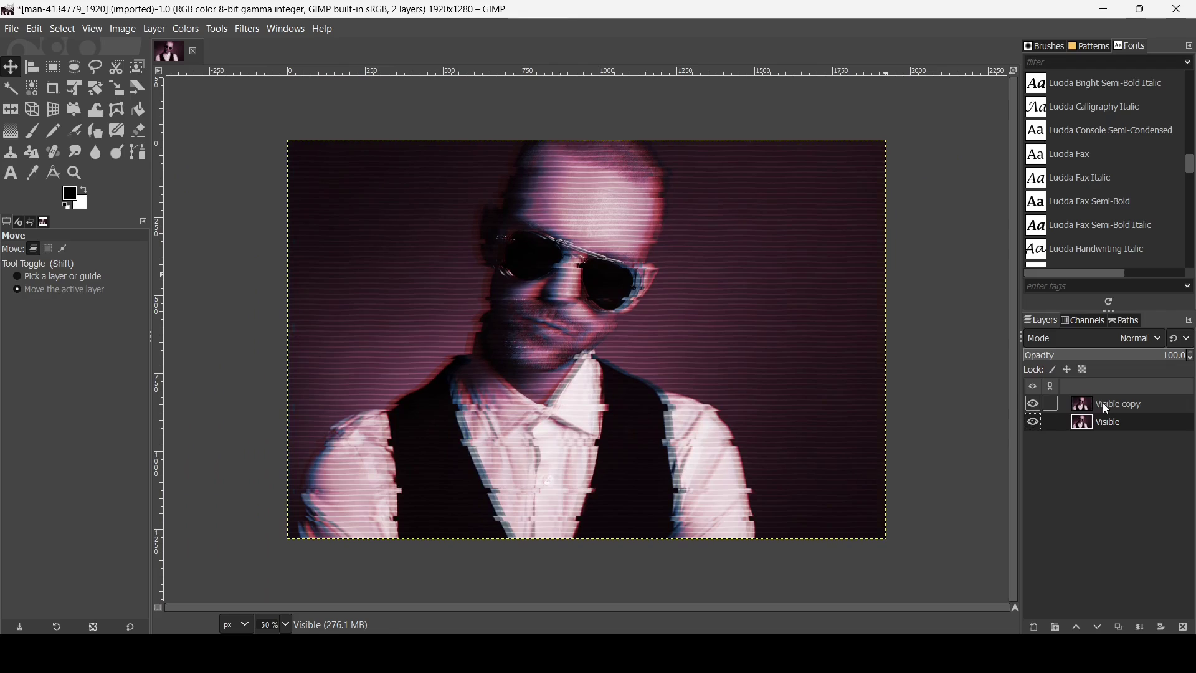
{"action": "left_click", "coordinate": [1105, 406]}
{"action": "left_click", "coordinate": [1146, 628]}
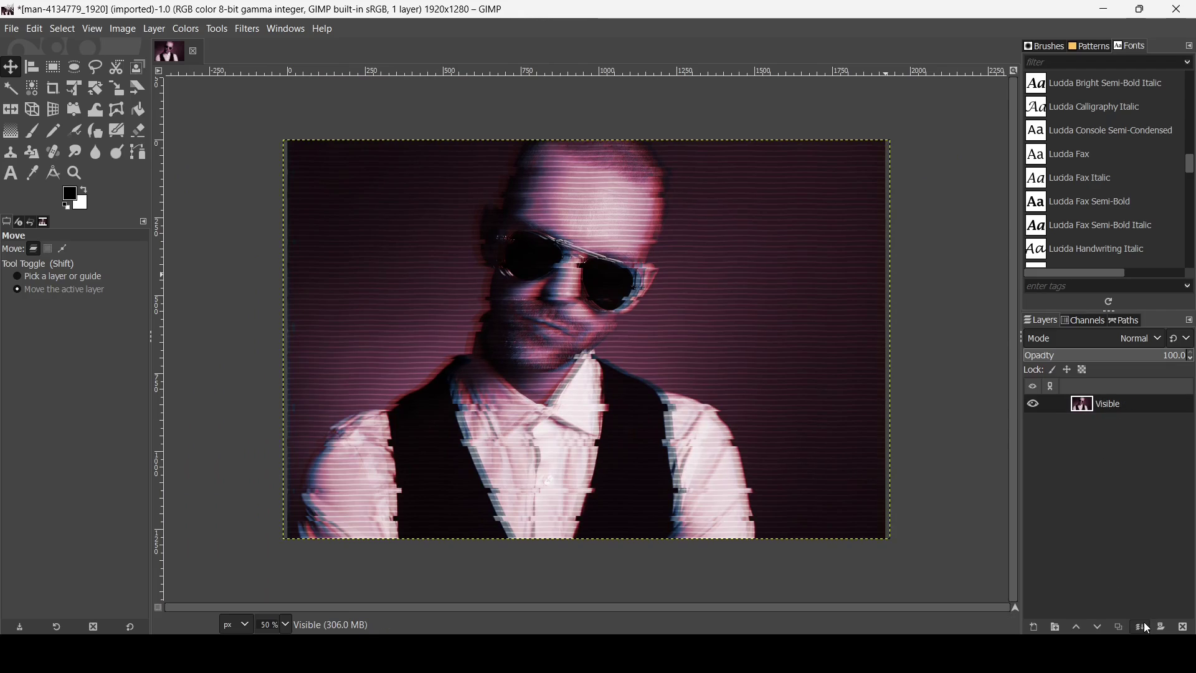
- Fit Visible's layer boundary to the image size, then add a new layer filled solid black
{"action": "right_click", "coordinate": [1090, 405]}
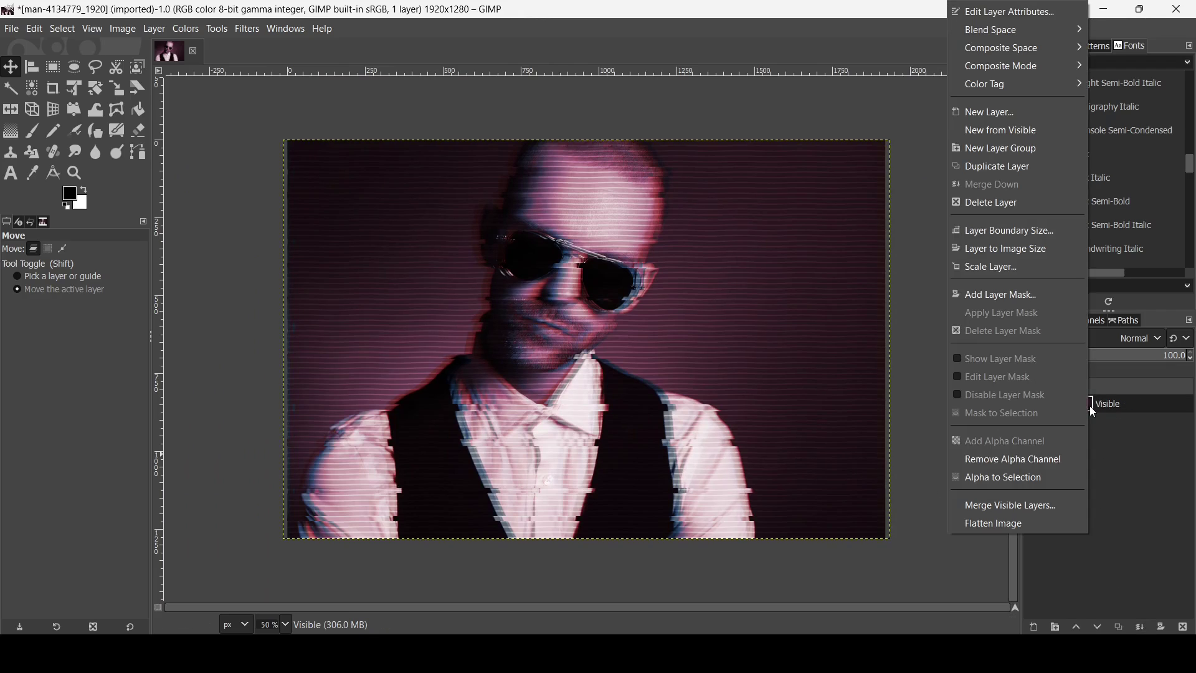
{"action": "left_click", "coordinate": [1013, 249]}
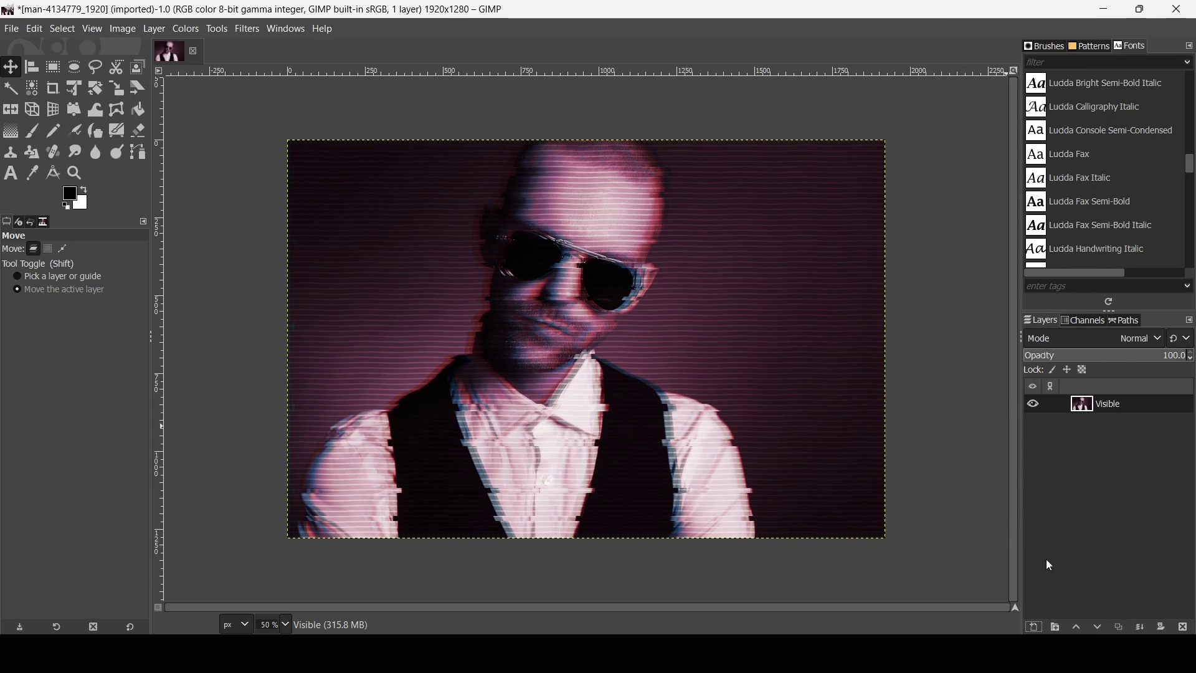
{"action": "left_click", "coordinate": [1037, 625]}
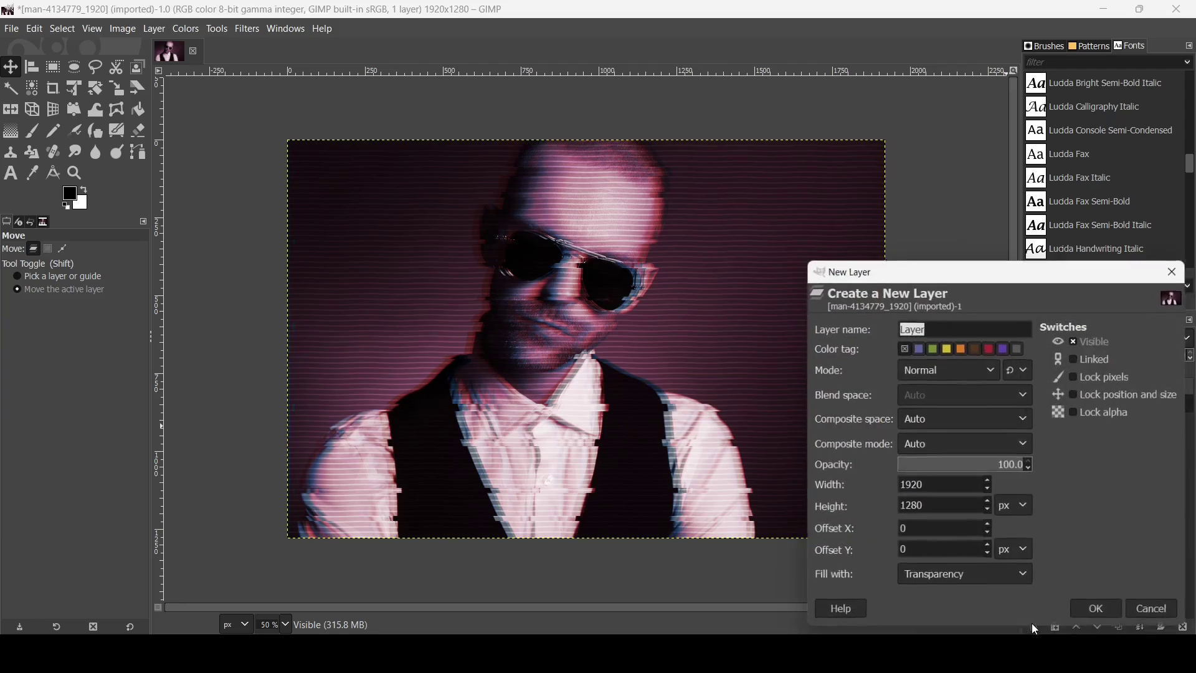
{"action": "left_click", "coordinate": [1094, 617]}
{"action": "left_click_drag", "start_coordinate": [76, 203], "coordinate": [596, 256]}
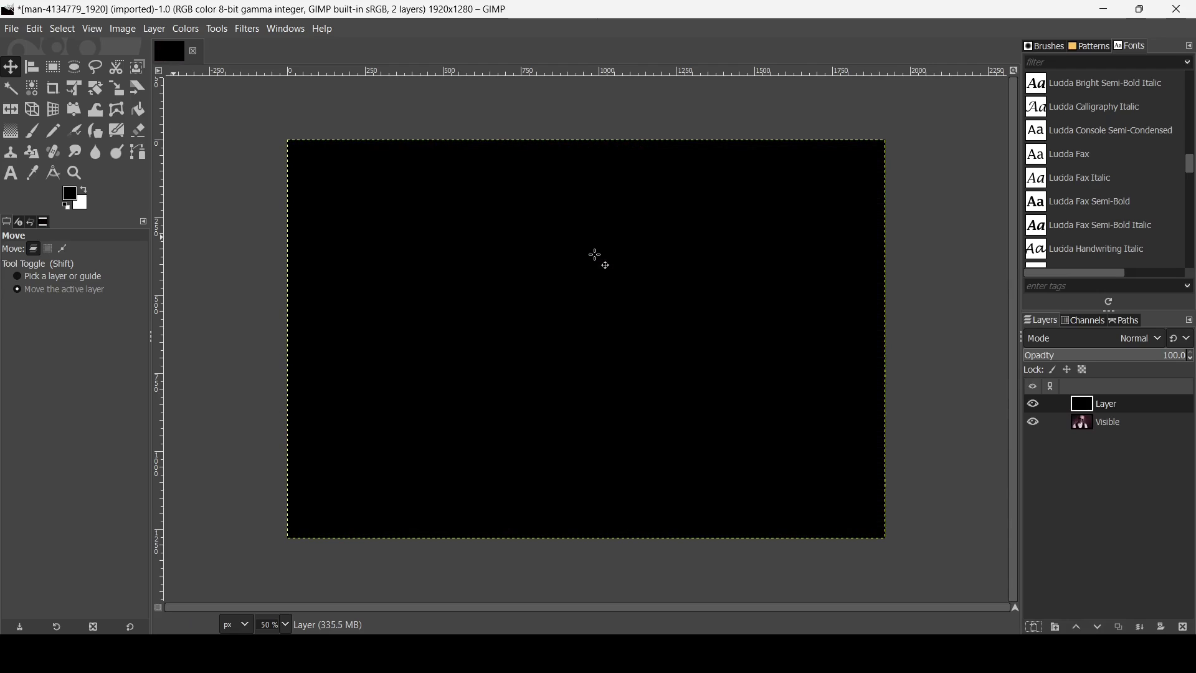
{"action": "left_click", "coordinate": [247, 29]}
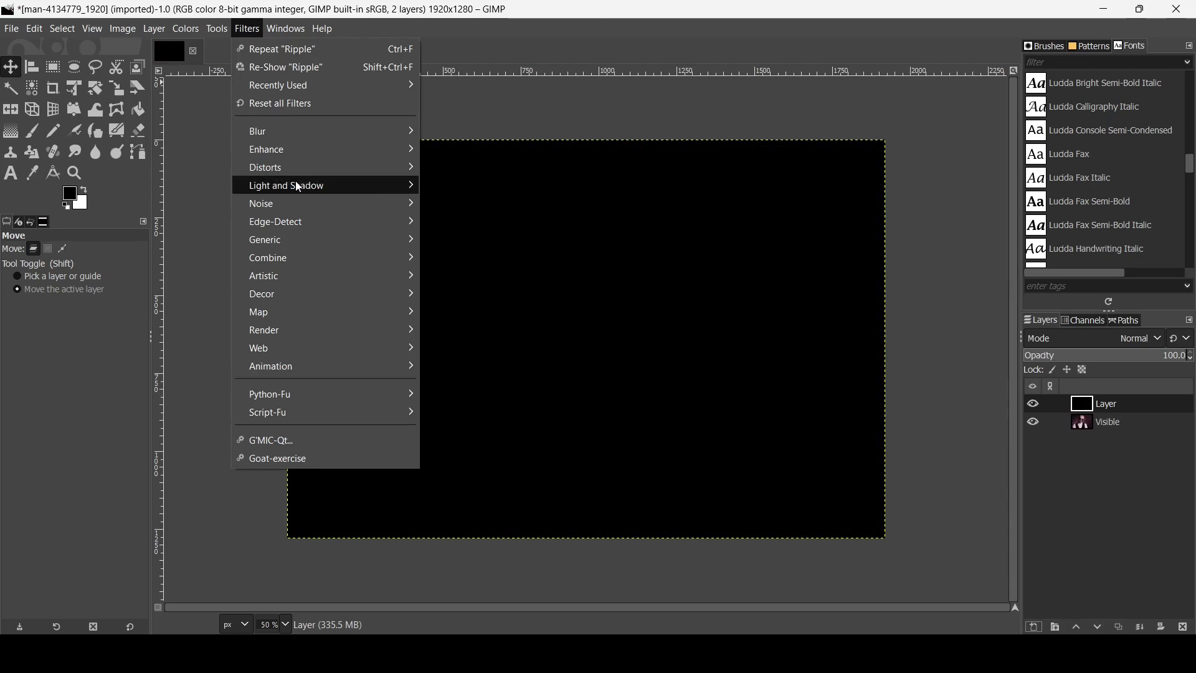
- Apply CIE lch Noise to the black layer with lightness 40 and chroma raised to 75.29
{"action": "mouse_move", "coordinate": [288, 209]}
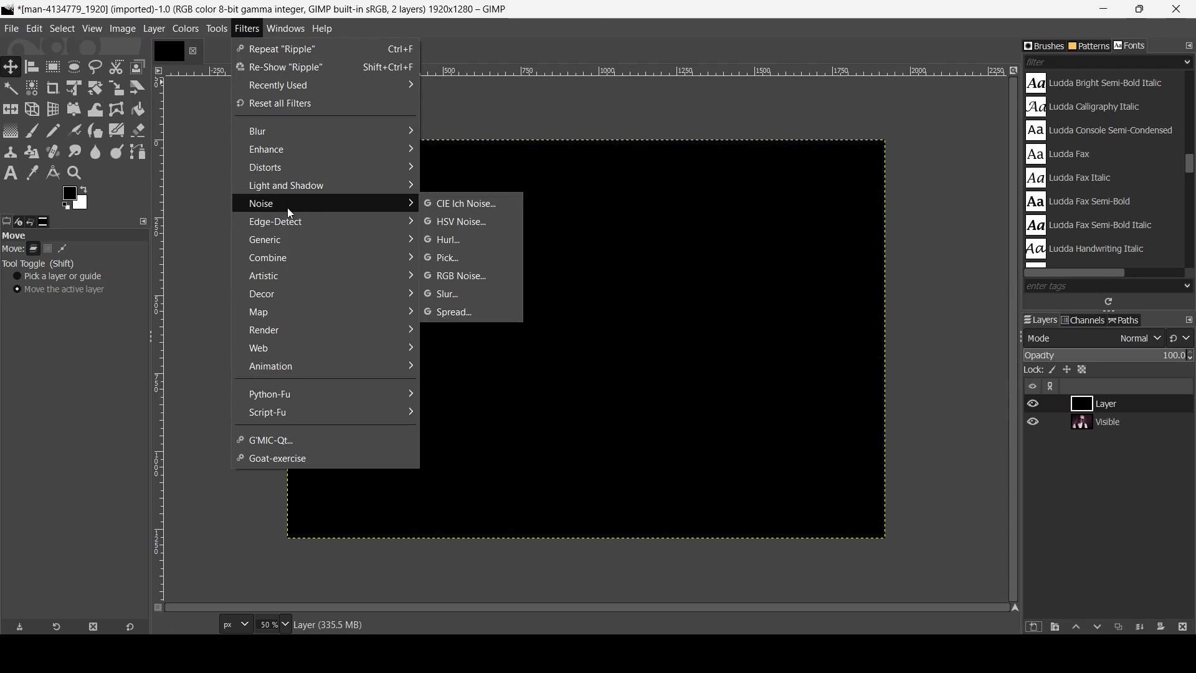
{"action": "left_click", "coordinate": [463, 206]}
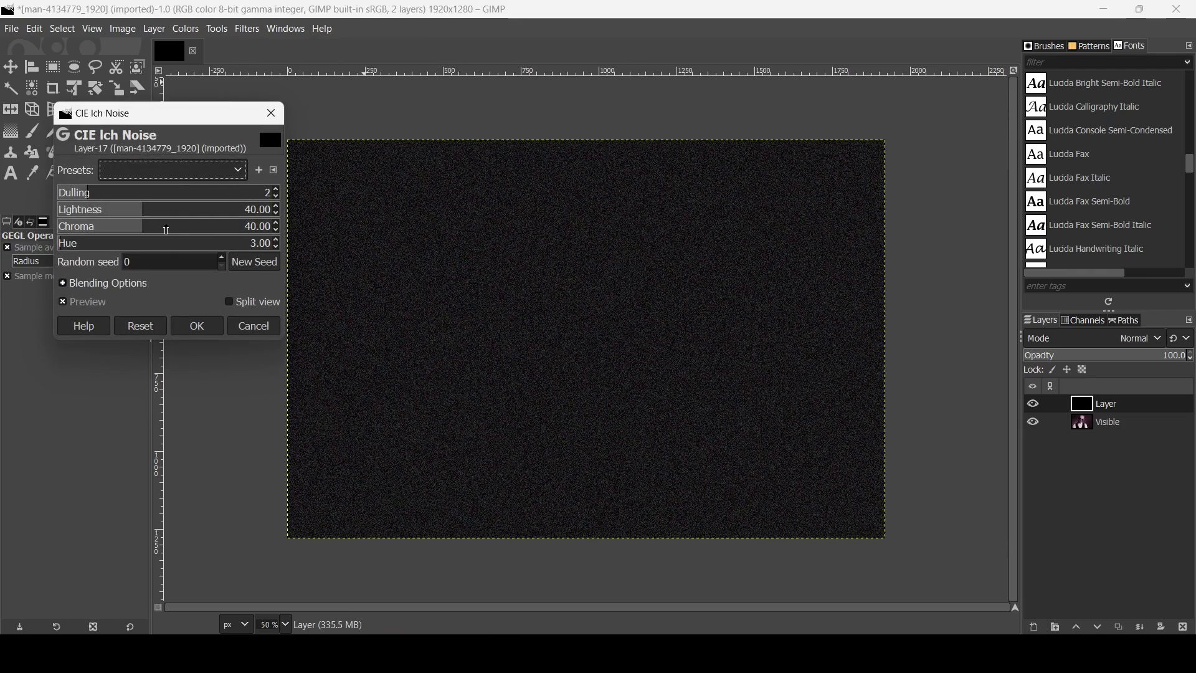
{"action": "left_click_drag", "start_coordinate": [165, 230], "coordinate": [219, 234]}
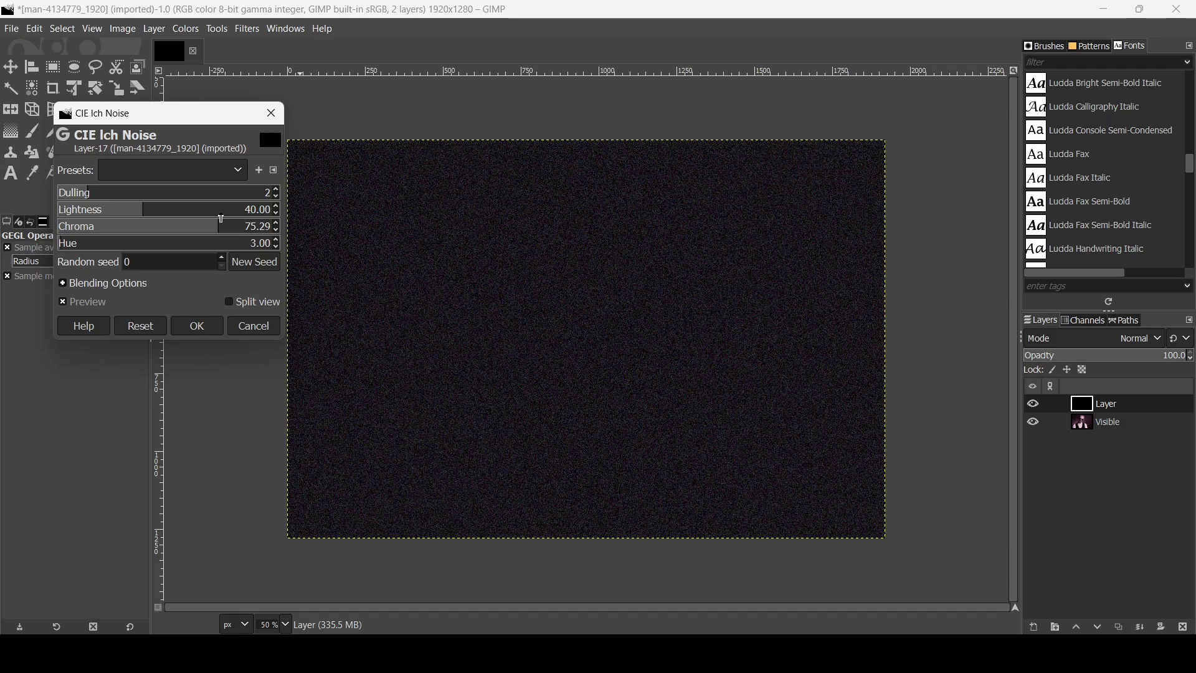
{"action": "left_click", "coordinate": [205, 327]}
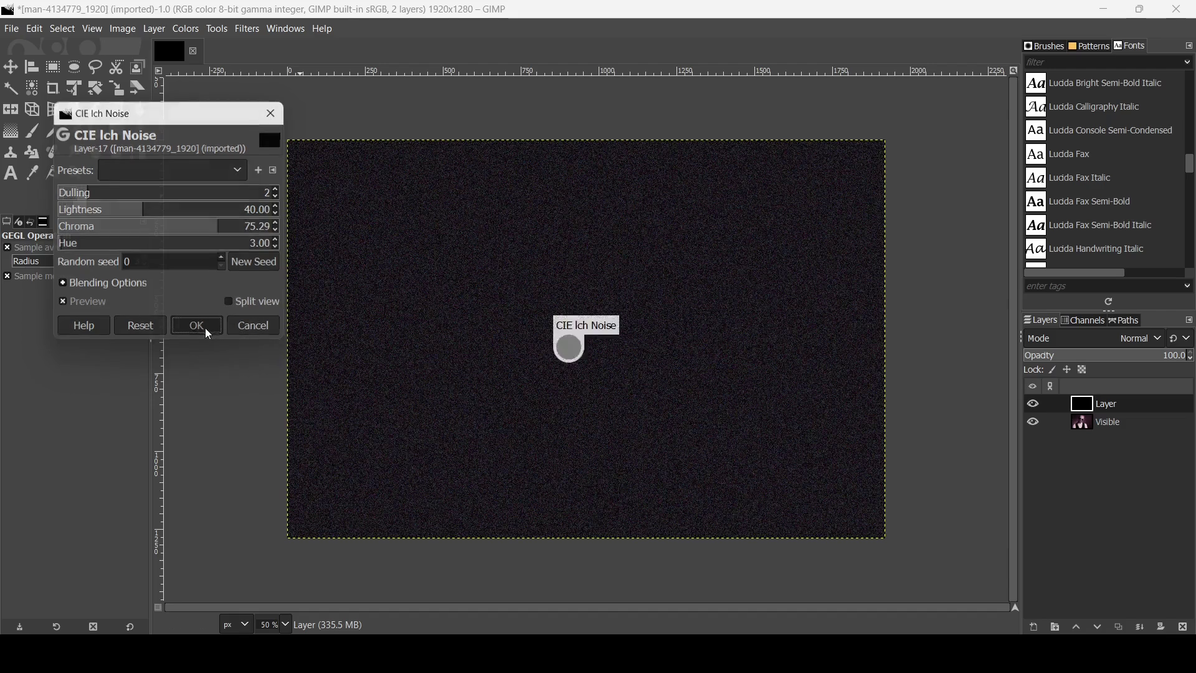
- Set the noise layer to Screen mode at 17.2 opacity and merge it down into Visible
{"action": "left_click", "coordinate": [1142, 339]}
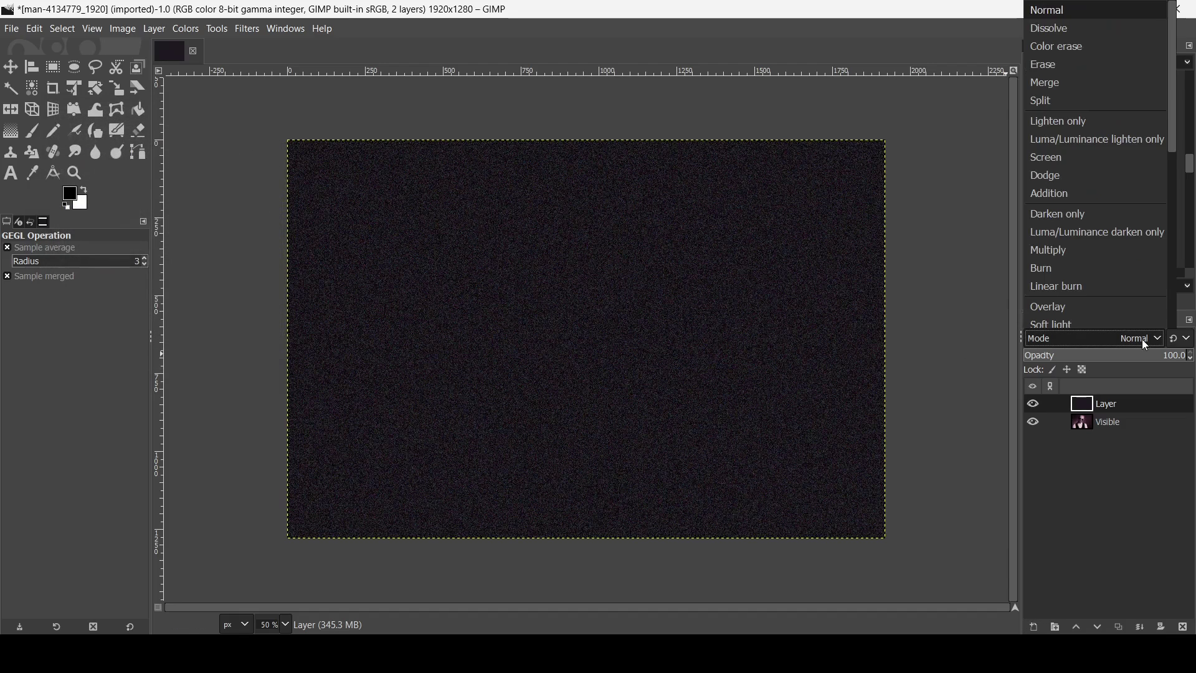
{"action": "left_click", "coordinate": [1097, 161]}
{"action": "left_click_drag", "start_coordinate": [1090, 357], "coordinate": [1054, 360]}
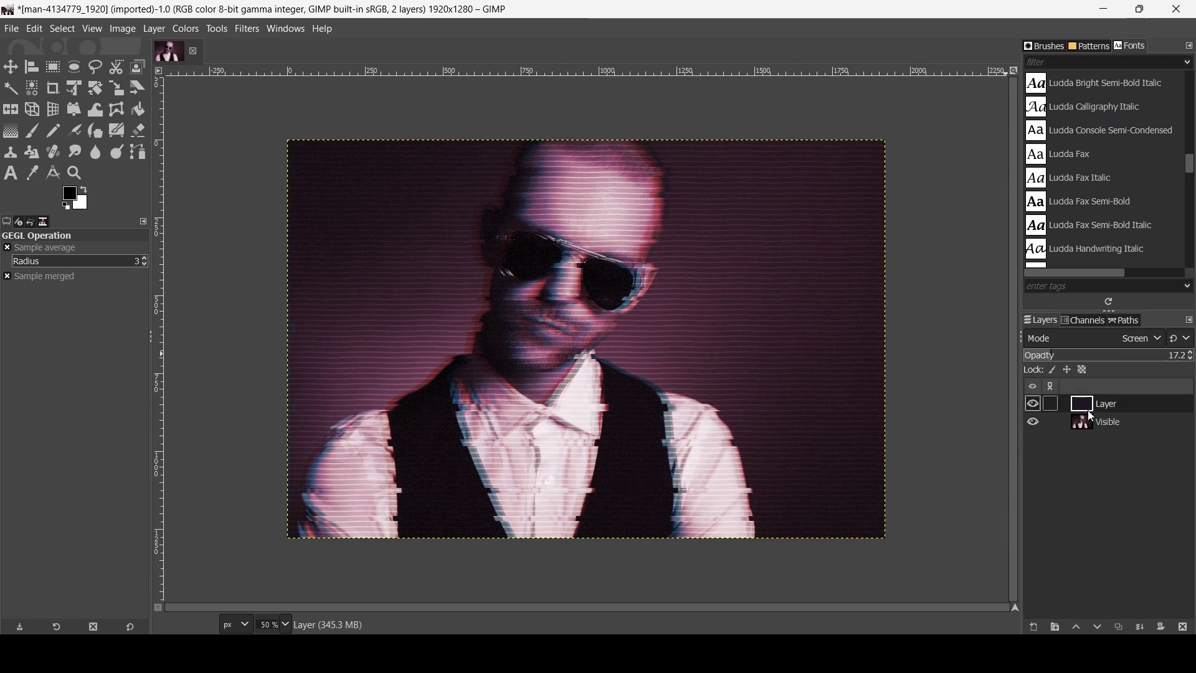
{"action": "left_click", "coordinate": [1141, 628]}
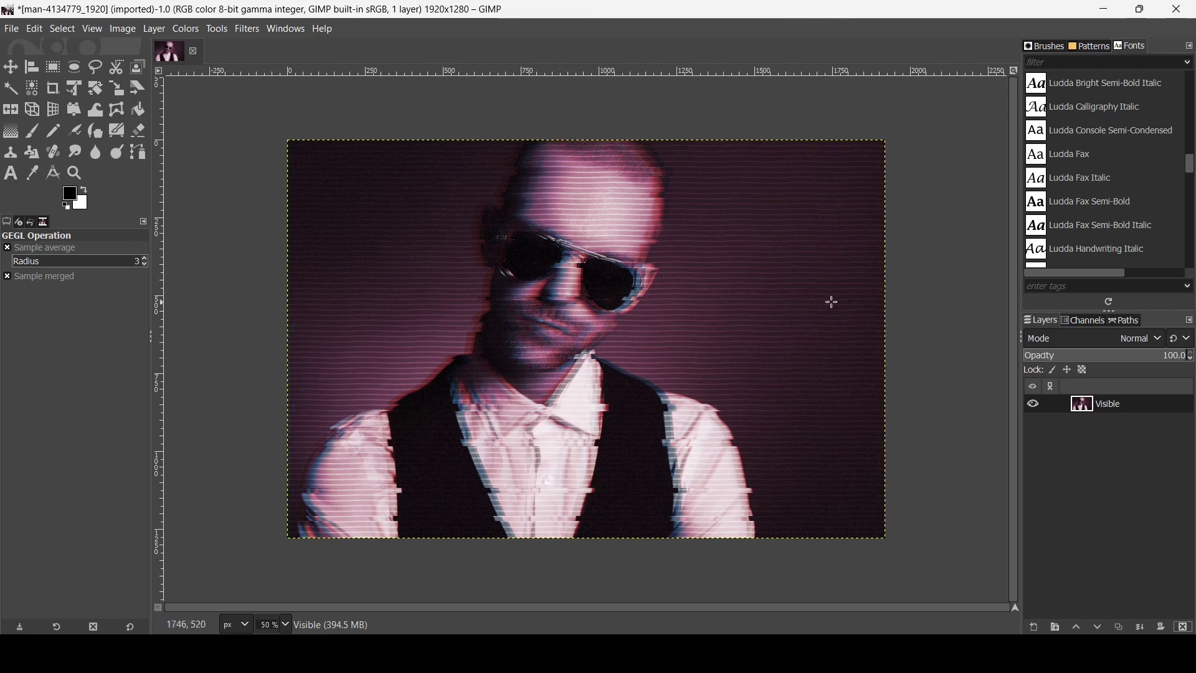
- Add a new transparent layer and render a black Vignette on it, reshaping its ellipse
{"action": "left_click", "coordinate": [1035, 626]}
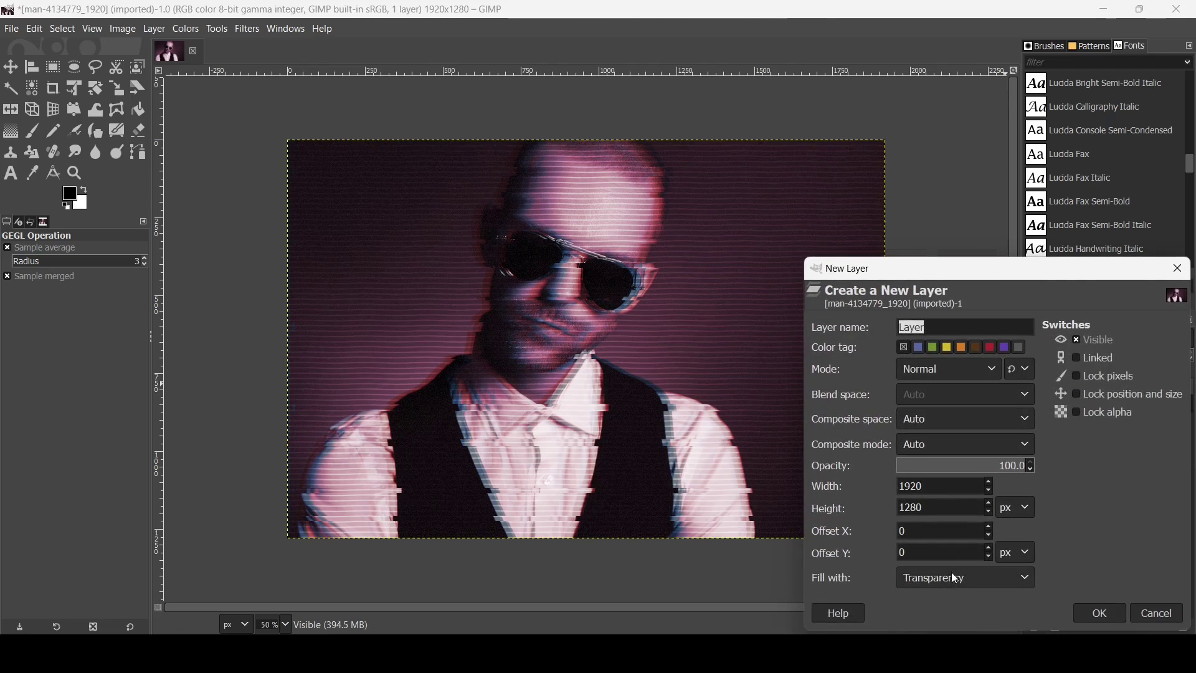
{"action": "left_click", "coordinate": [1101, 618]}
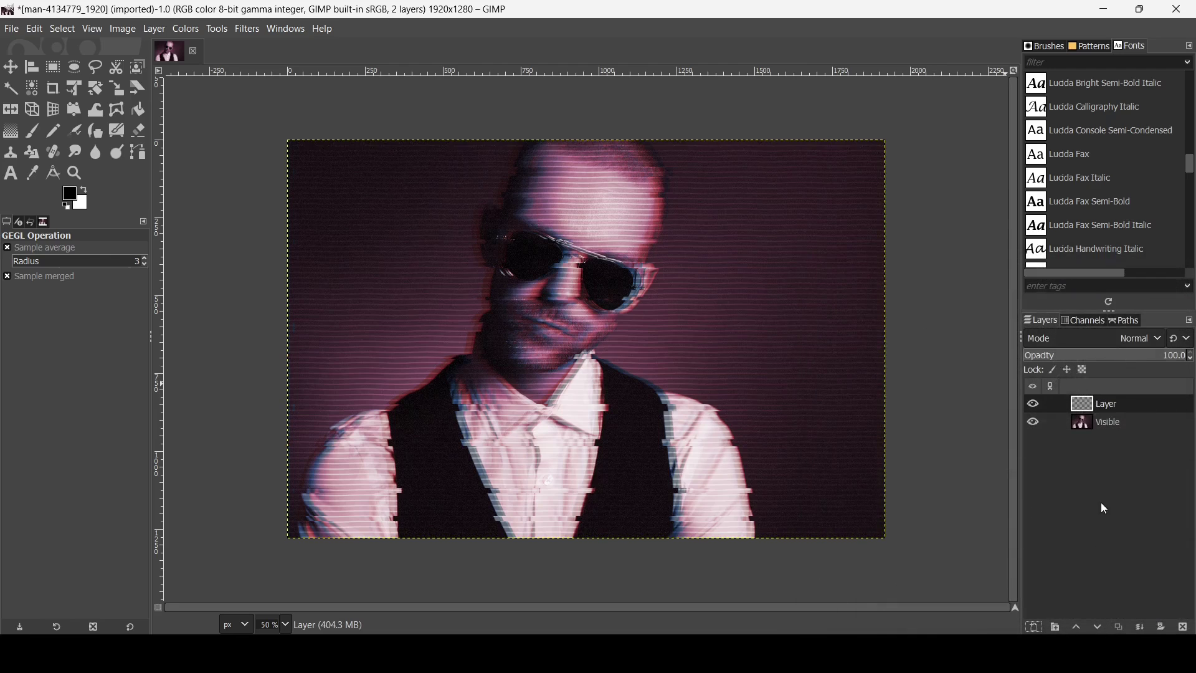
{"action": "left_click", "coordinate": [247, 29]}
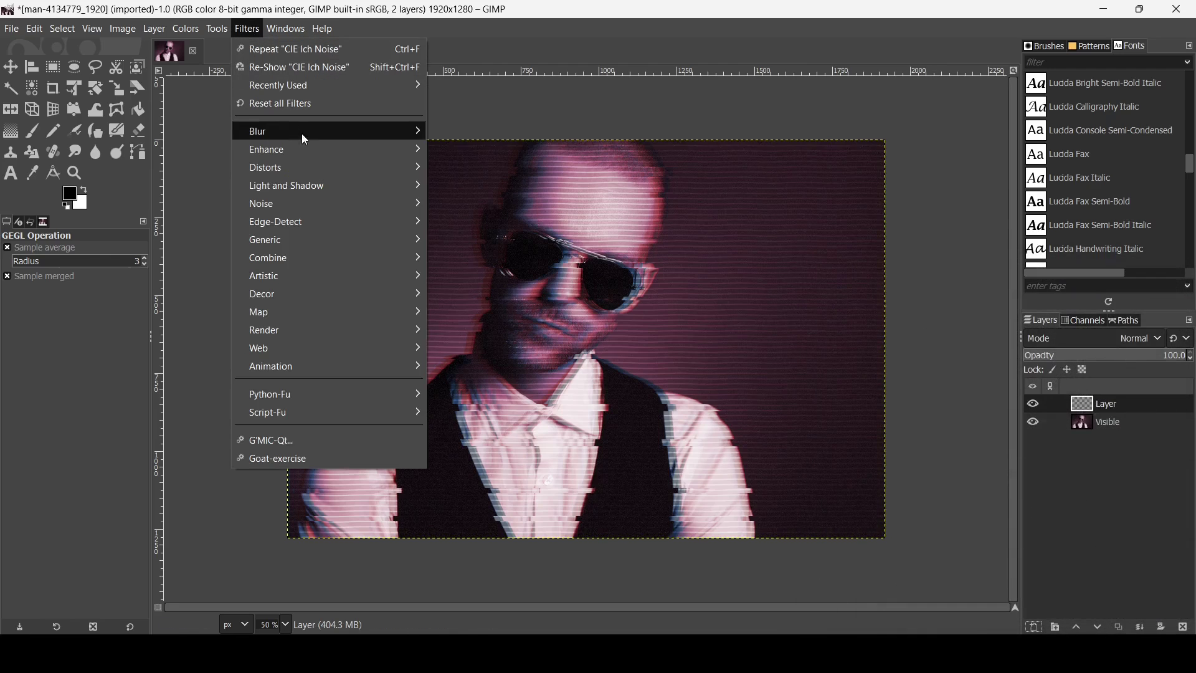
{"action": "mouse_move", "coordinate": [396, 185]}
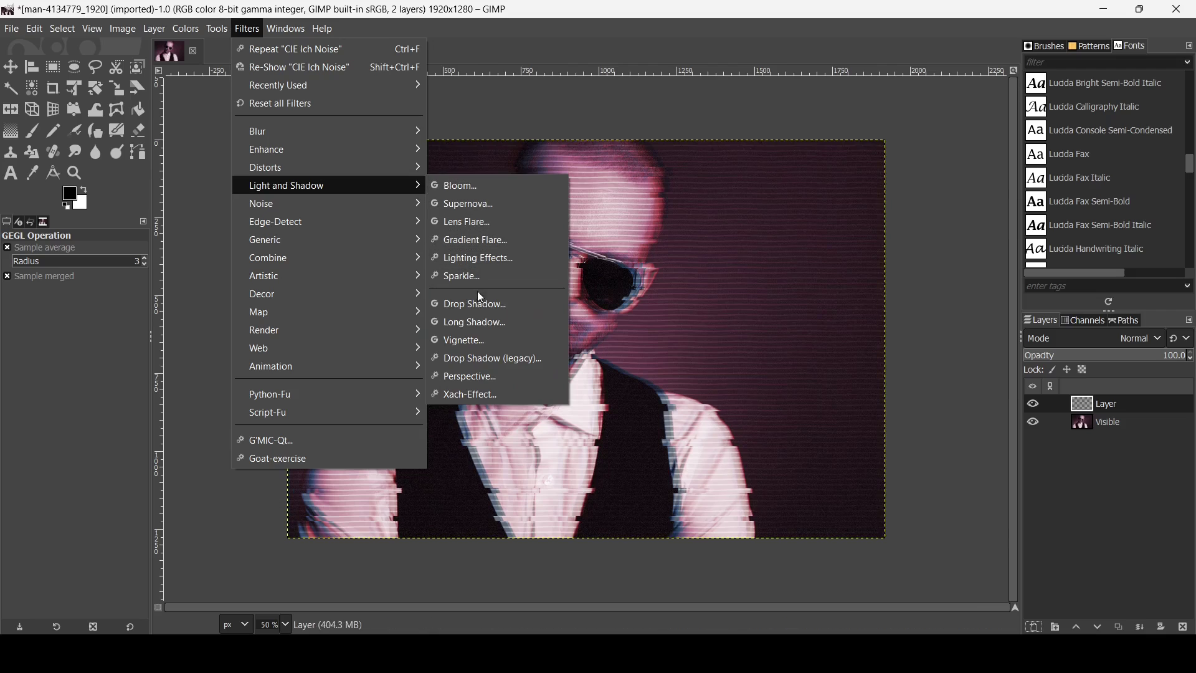
{"action": "left_click", "coordinate": [484, 340]}
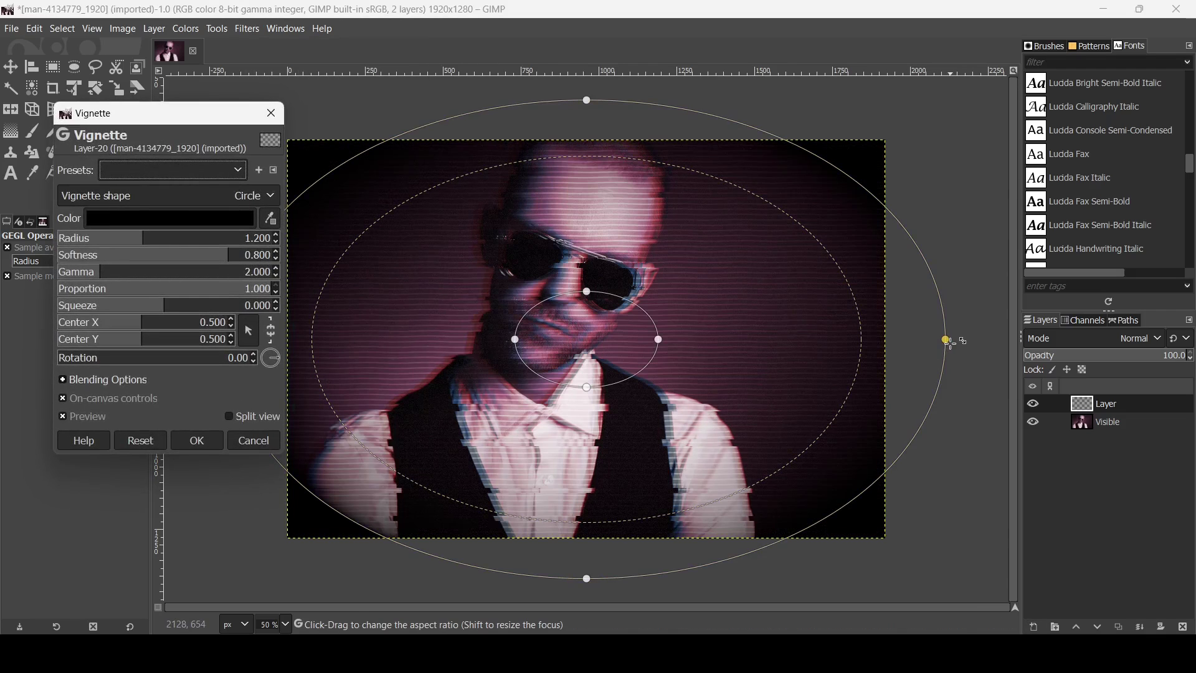
{"action": "mouse_move", "coordinate": [947, 340]}
{"action": "left_mouse_down"}
{"action": "mouse_move", "coordinate": [910, 337]}
{"action": "mouse_move", "coordinate": [941, 341]}
{"action": "left_mouse_up"}
{"action": "left_click_drag", "start_coordinate": [587, 582], "coordinate": [587, 557]}
{"action": "left_click_drag", "start_coordinate": [900, 339], "coordinate": [943, 340]}
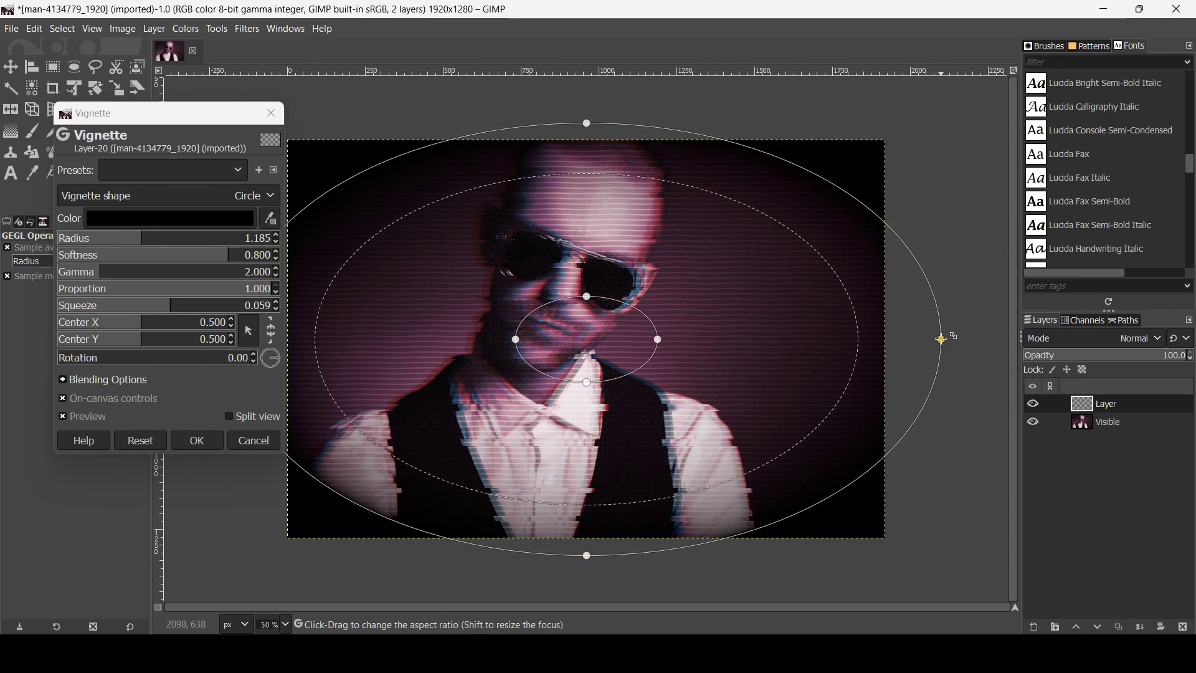
{"action": "left_click", "coordinate": [211, 444]}
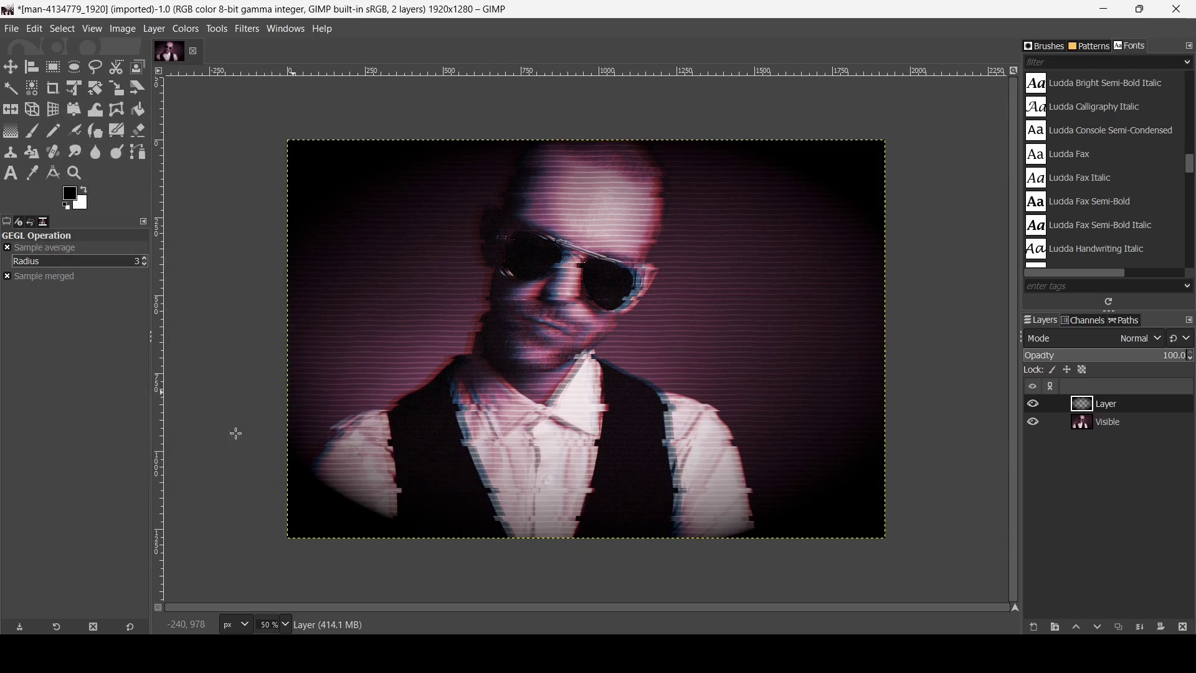
- Fade the vignette layer to 36.6 opacity and check it against the Visible photo layer
{"action": "left_click_drag", "start_coordinate": [1114, 357], "coordinate": [1087, 359]}
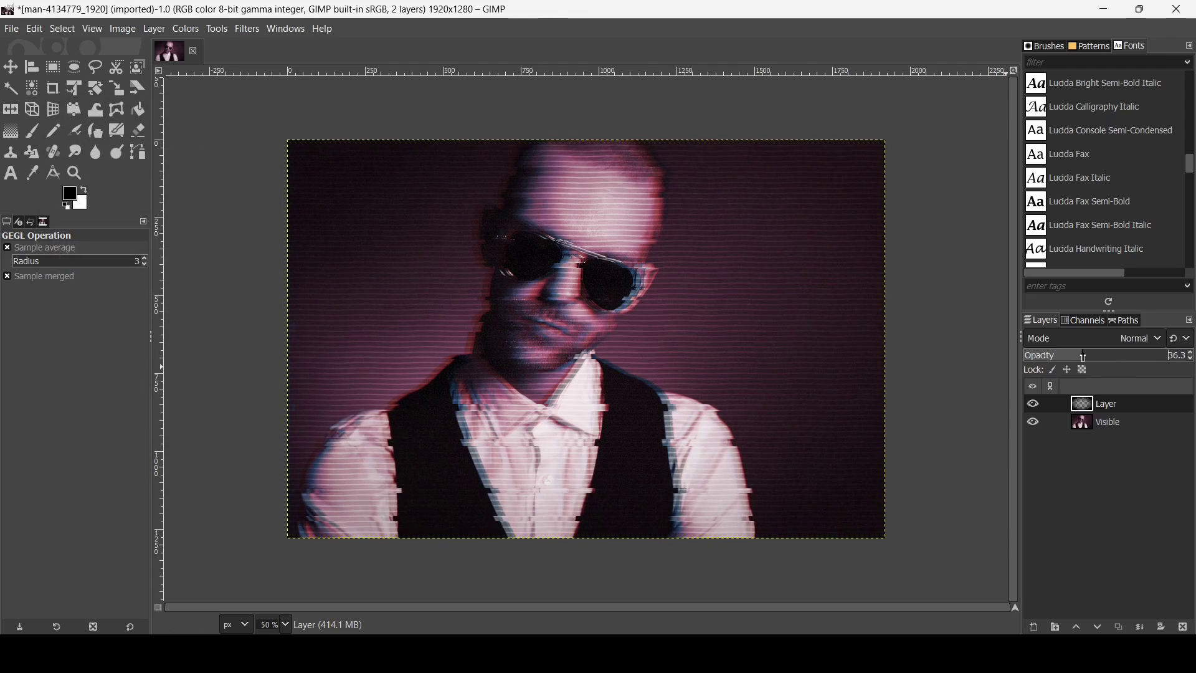
{"action": "left_click", "coordinate": [1087, 422]}
{"action": "left_click", "coordinate": [1035, 422]}
{"action": "left_click", "coordinate": [1036, 424]}
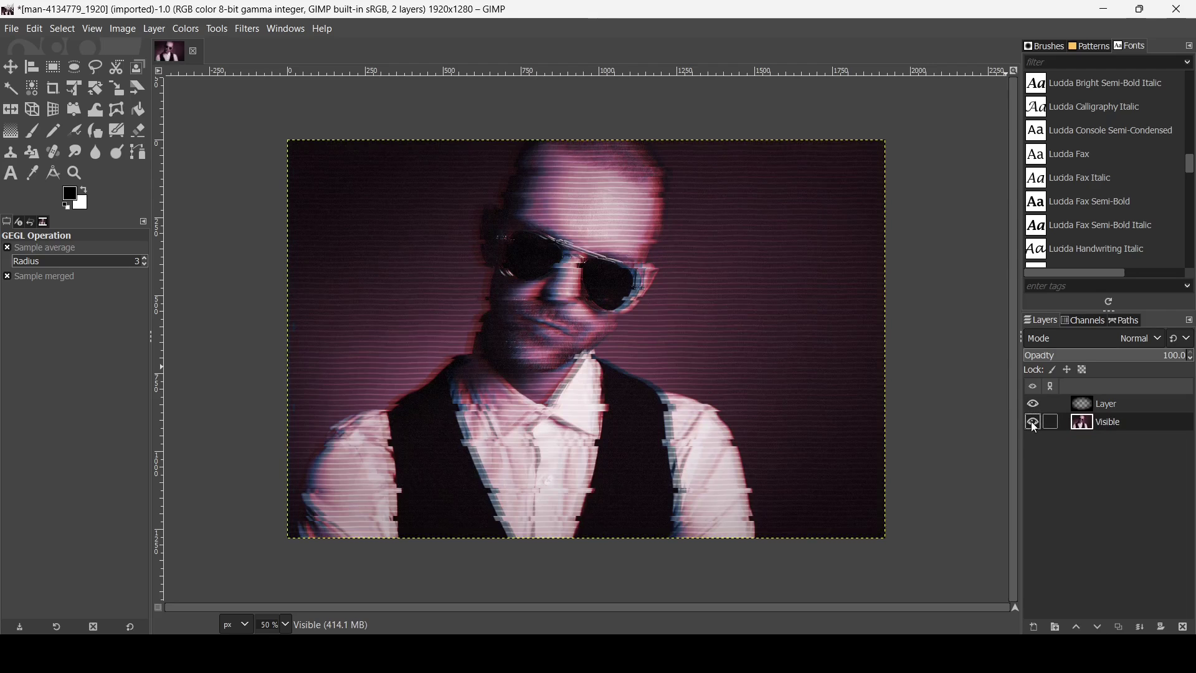
{"action": "key", "text": "plus"}
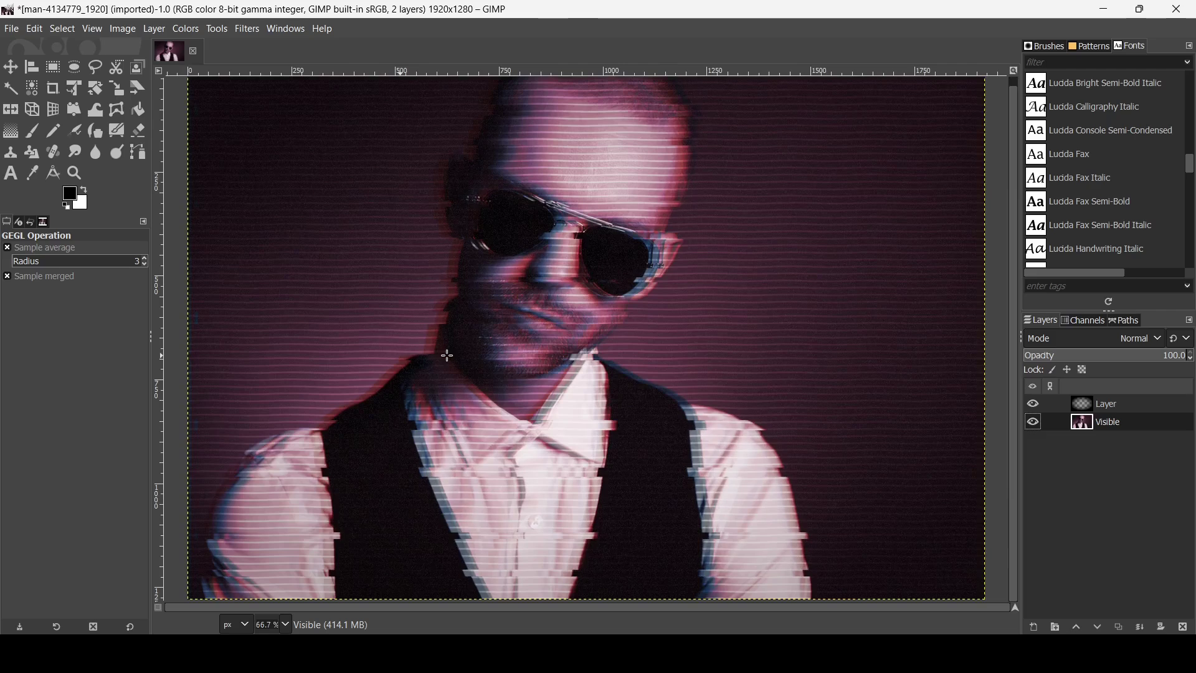
- Apply the Distorts > Shift filter to Visible, horizontal direction with maximum shift 2
{"action": "left_click", "coordinate": [251, 31]}
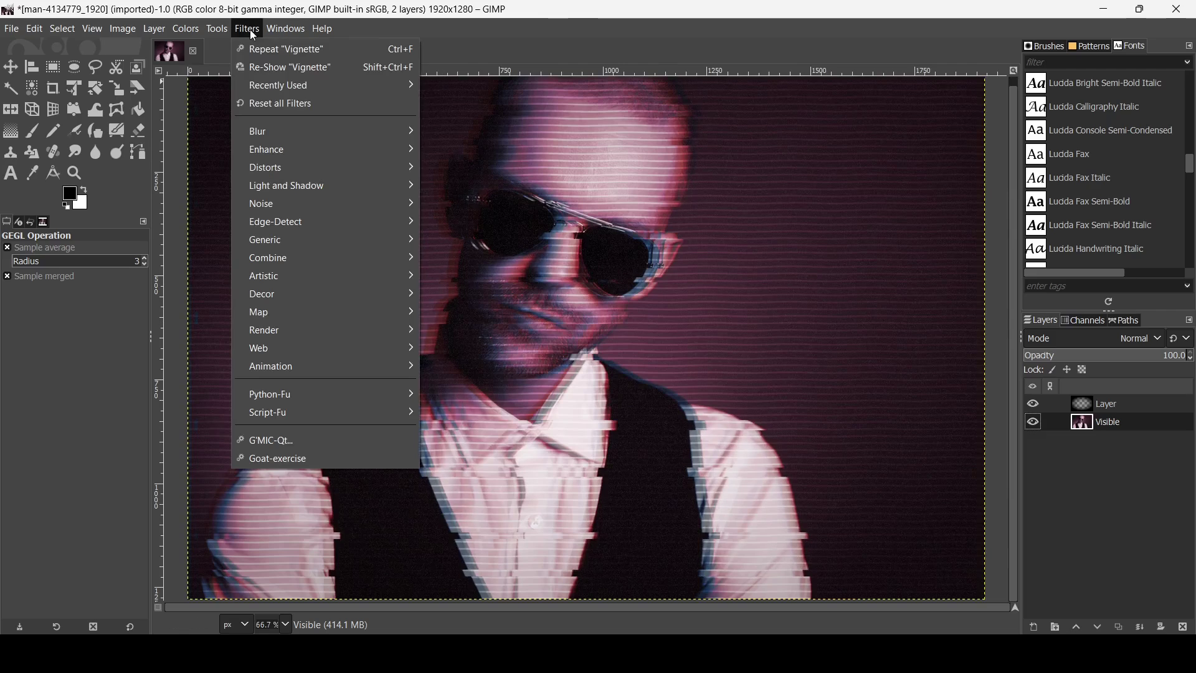
{"action": "mouse_move", "coordinate": [279, 168]}
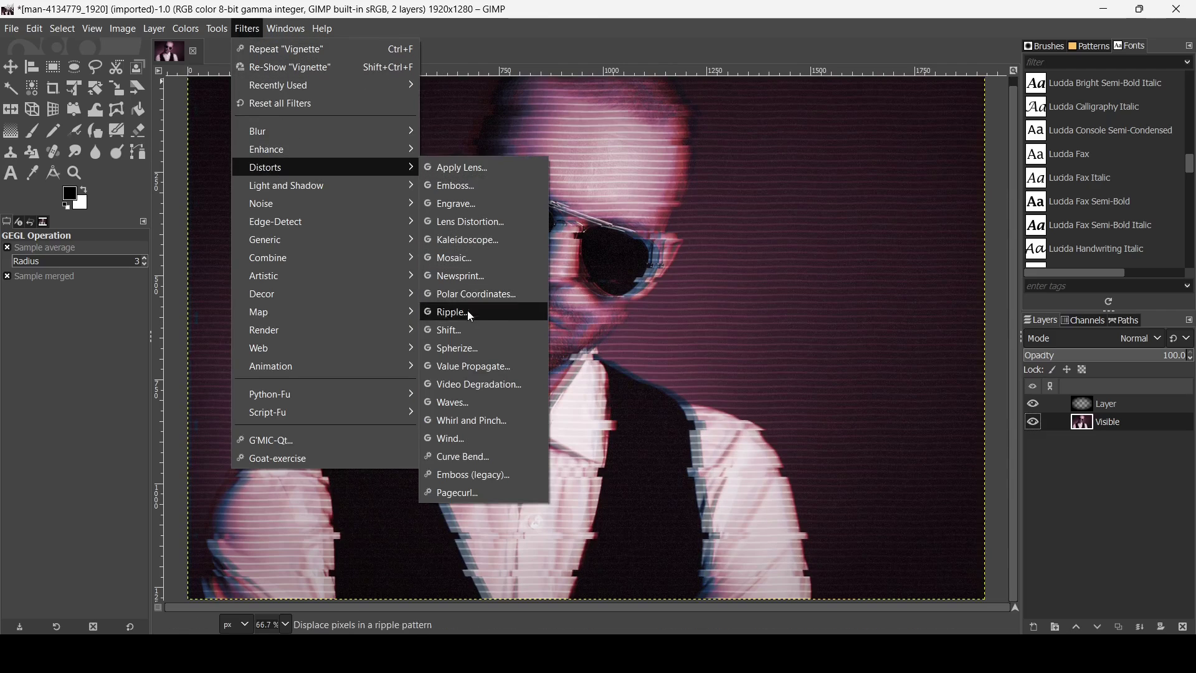
{"action": "left_click", "coordinate": [464, 328]}
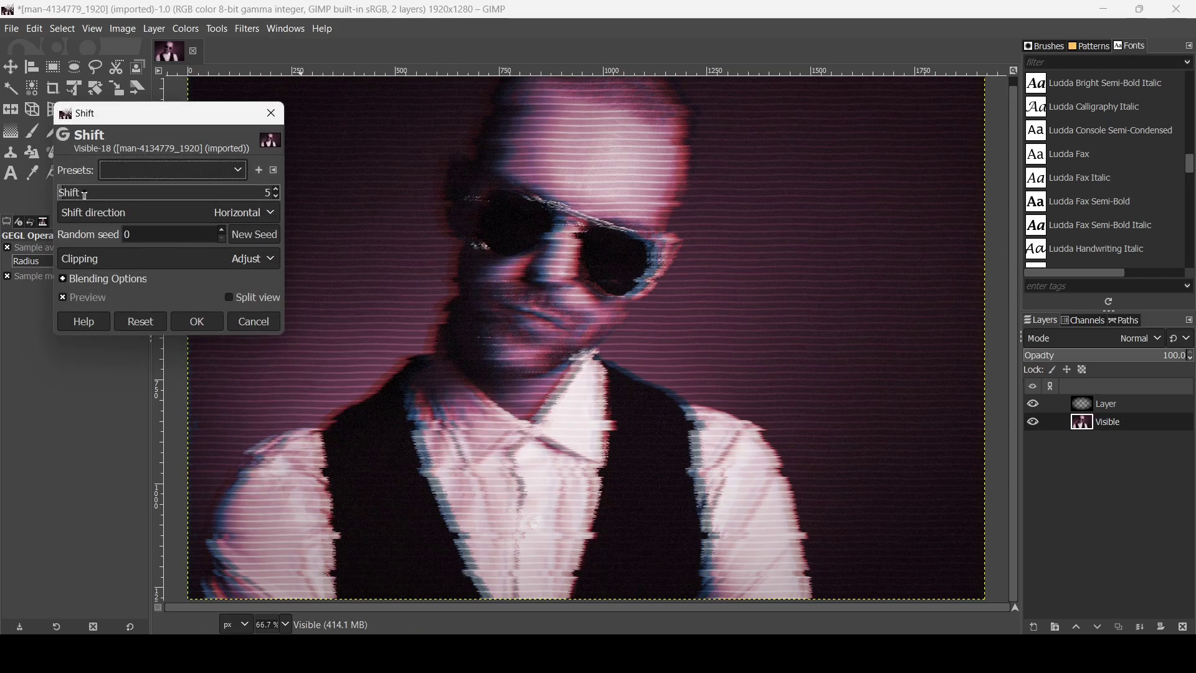
{"action": "mouse_move", "coordinate": [68, 192]}
{"action": "left_mouse_down"}
{"action": "mouse_move", "coordinate": [100, 193]}
{"action": "mouse_move", "coordinate": [59, 194]}
{"action": "left_mouse_up"}
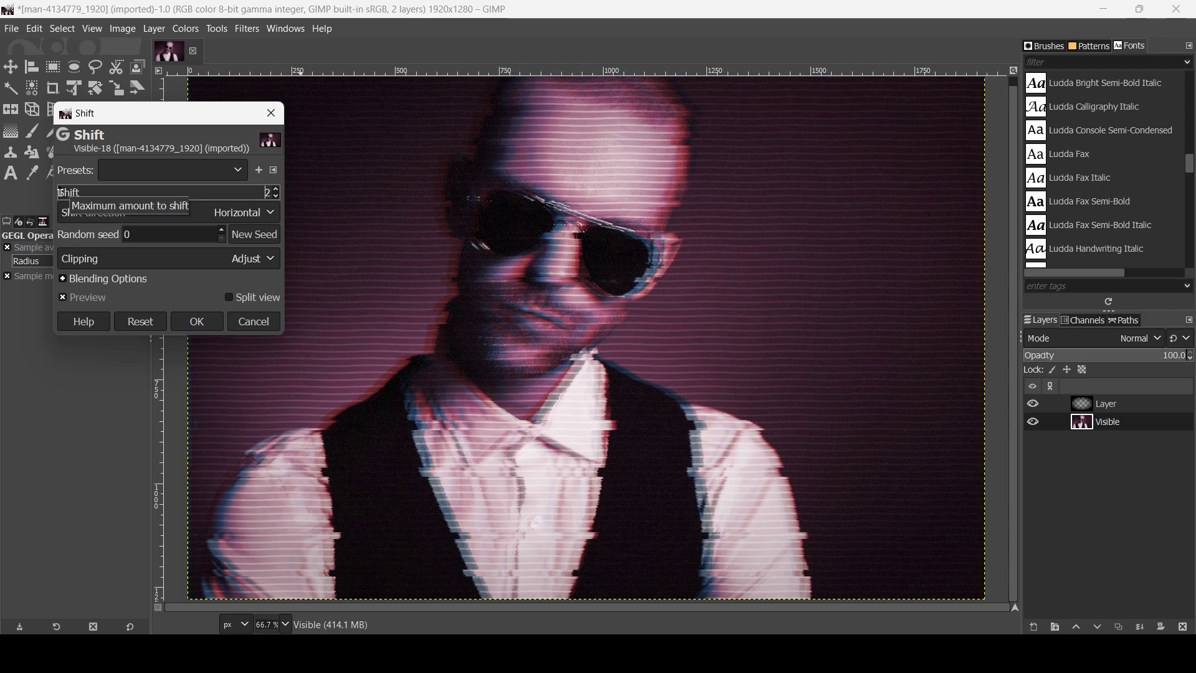
{"action": "left_click", "coordinate": [110, 297]}
{"action": "left_click", "coordinate": [110, 296]}
{"action": "left_click", "coordinate": [60, 195]}
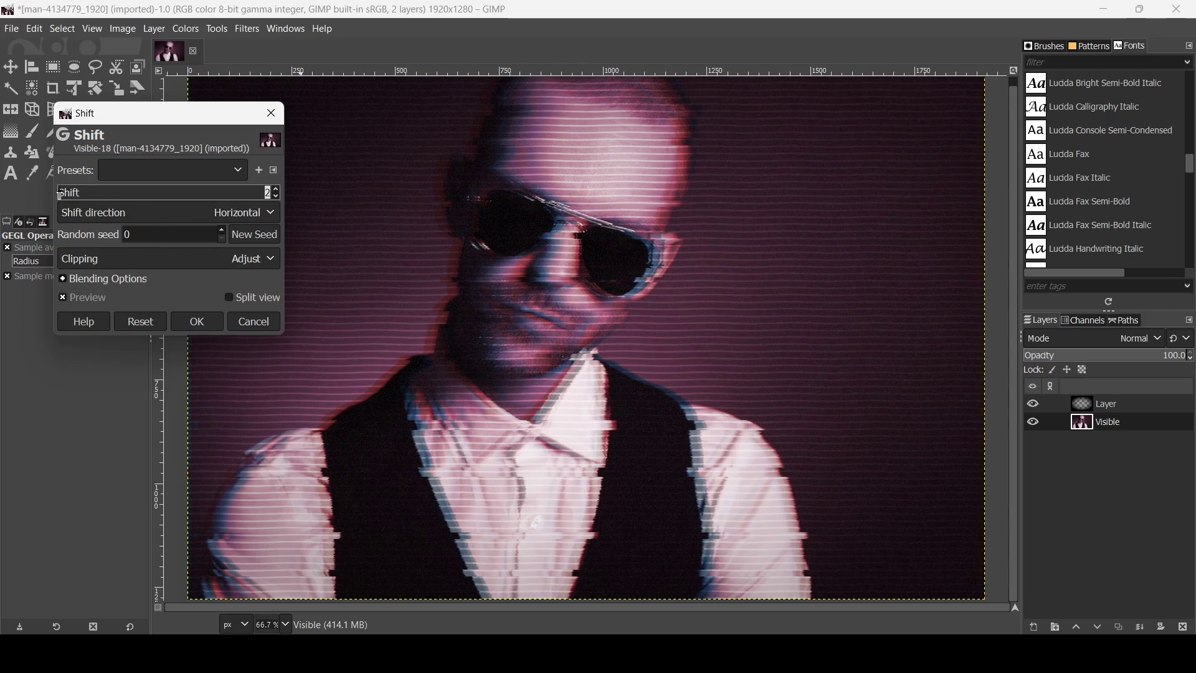
{"action": "key", "text": "Down"}
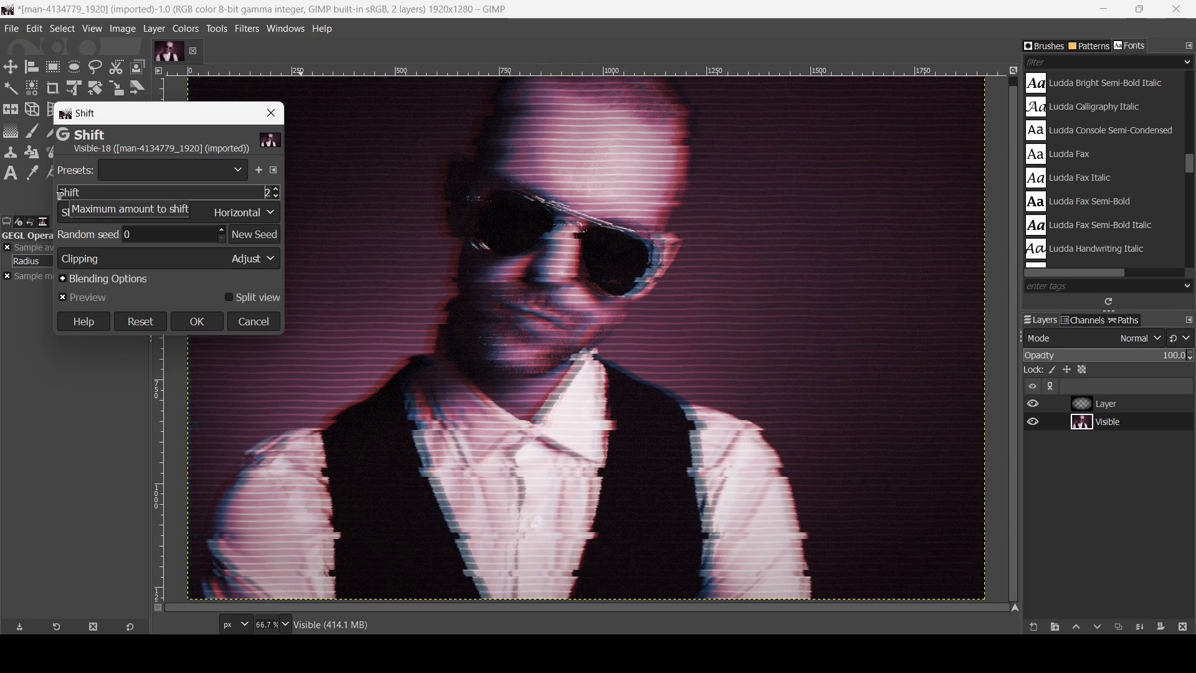
{"action": "left_click", "coordinate": [197, 328]}
{"action": "key", "text": "minus"}
{"action": "key", "text": "minus"}
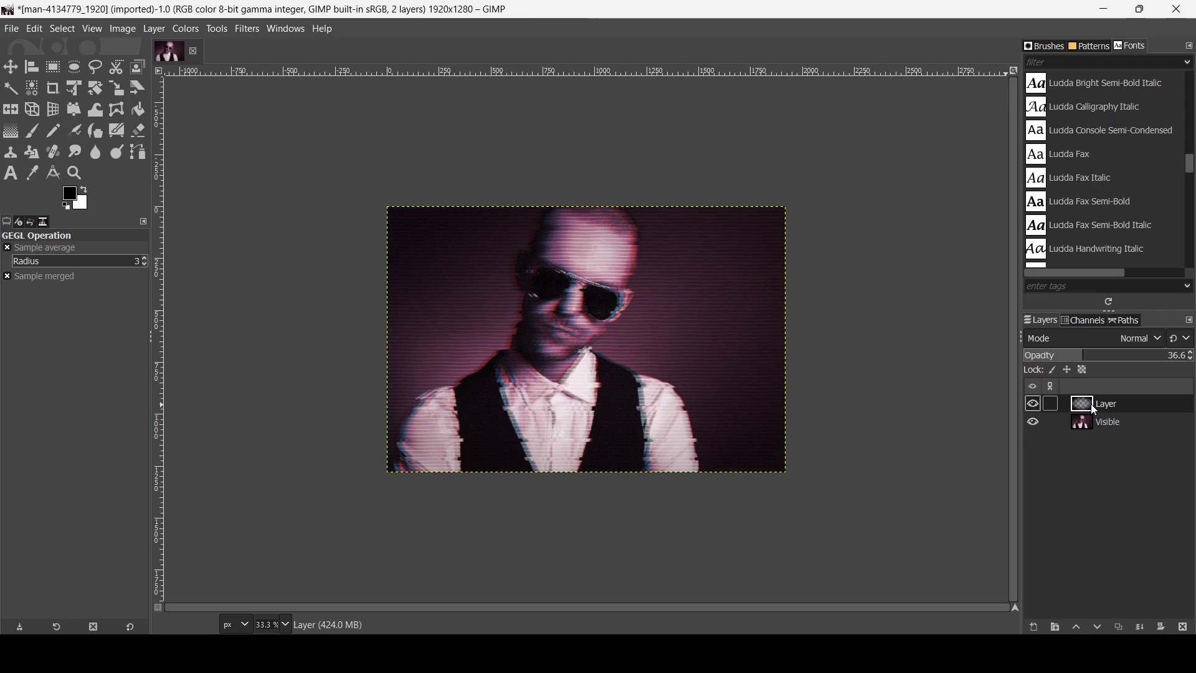
- Merge the top vignette layer down into Visible and zoom back out to the whole image
{"action": "left_click", "coordinate": [1145, 629]}
{"action": "key", "text": "plus"}
{"action": "key", "text": "plus"}
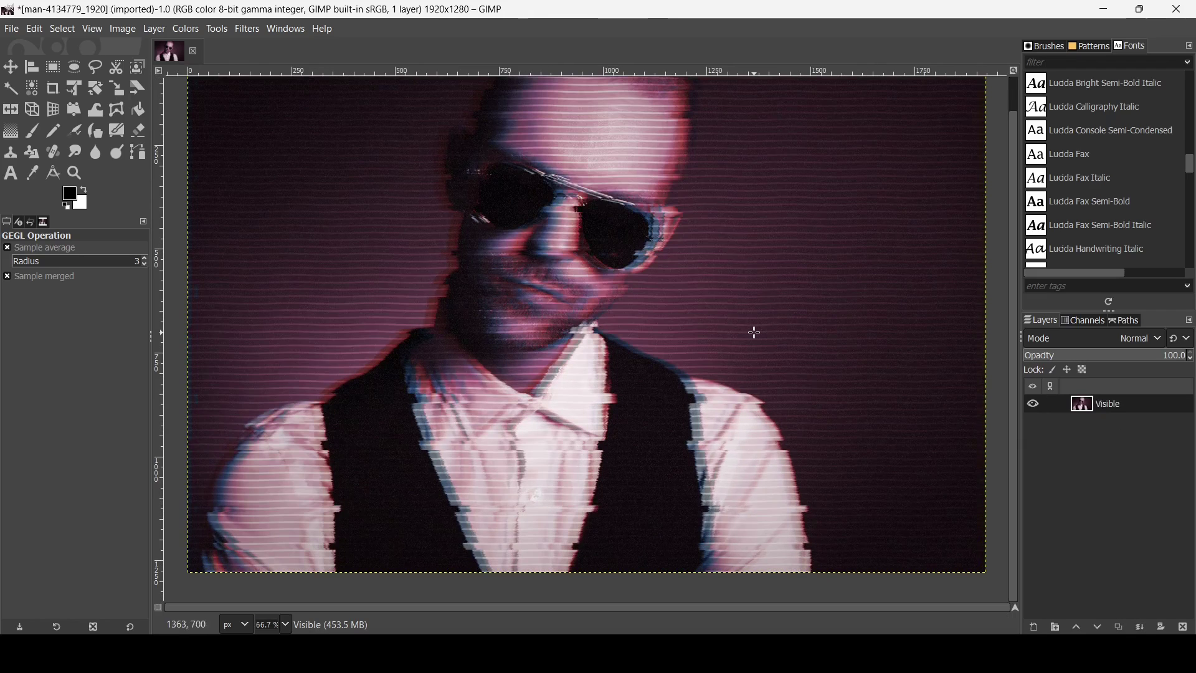
{"action": "key", "text": "minus"}
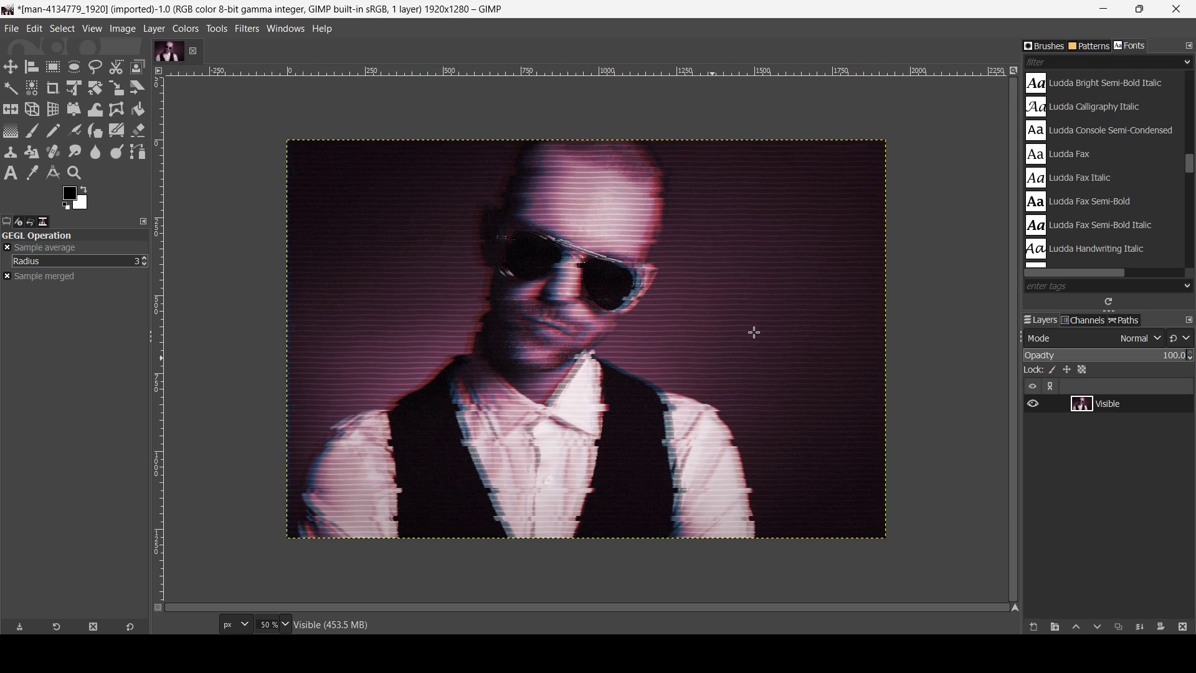